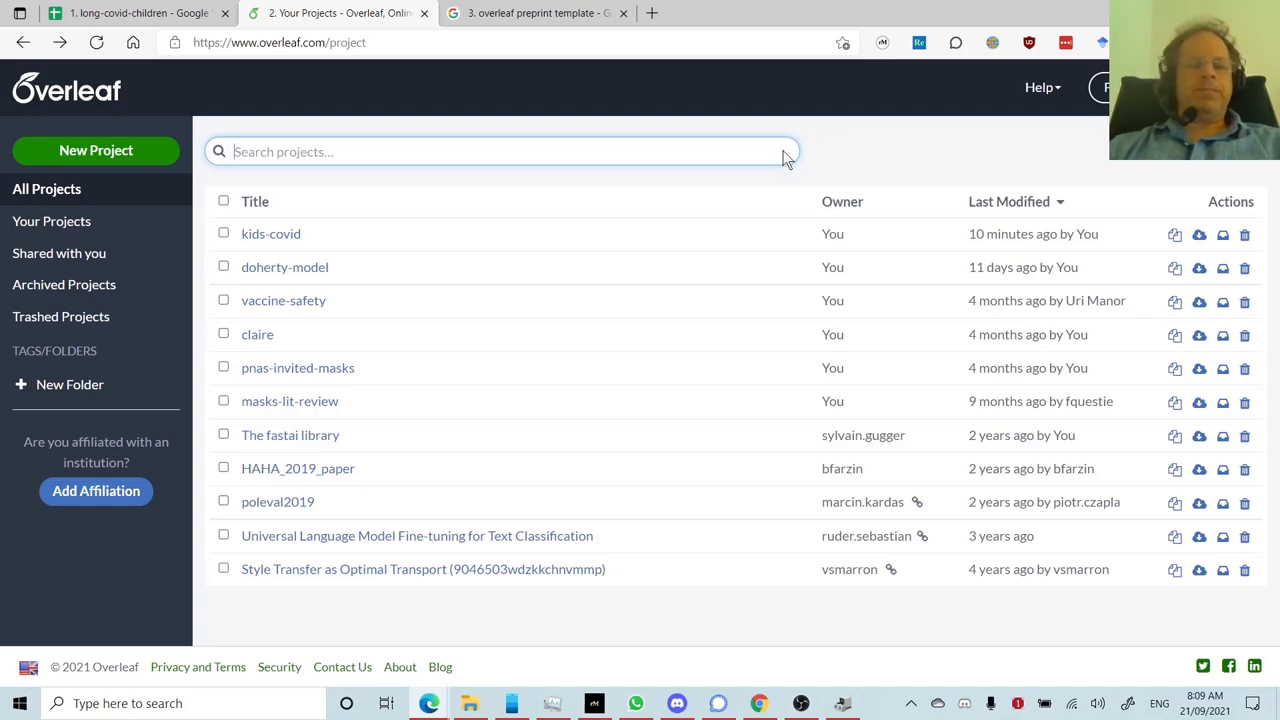
From the Overleaf projects page, open the kids-covid project in the editor.
{"action": "left_click_drag", "start_coordinate": [318, 44], "coordinate": [244, 45]}
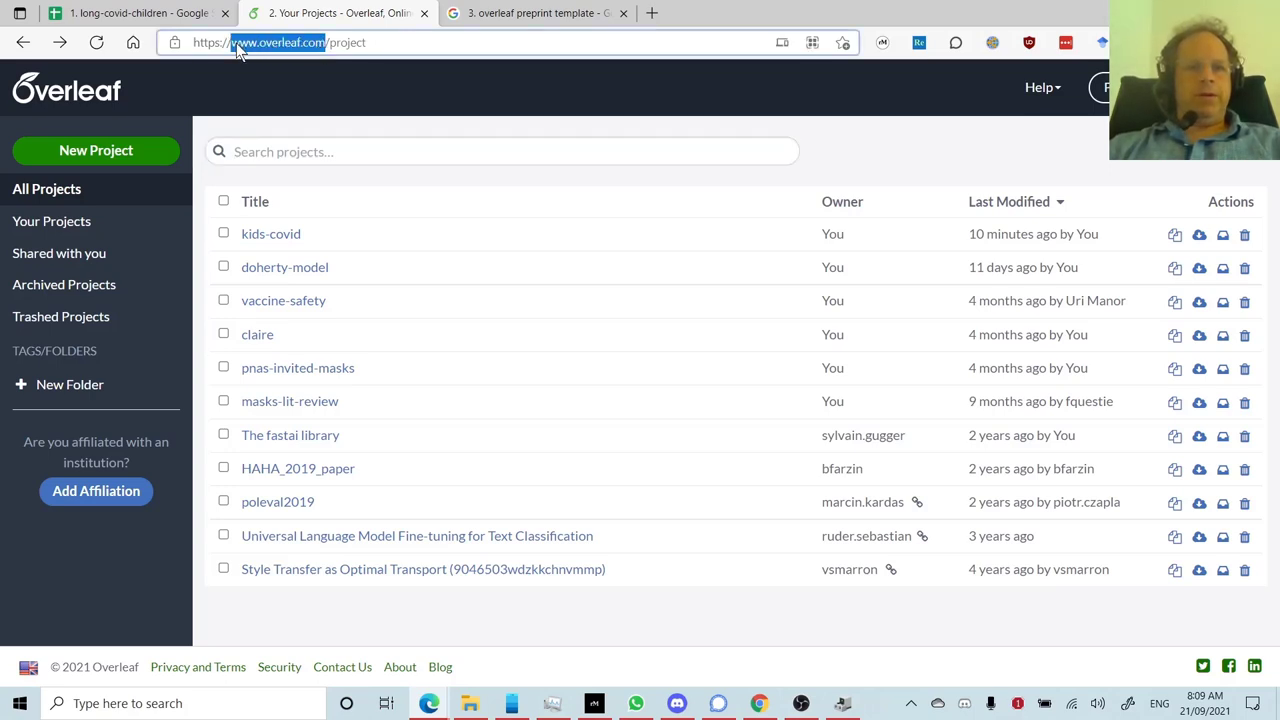
{"action": "left_click", "coordinate": [880, 170]}
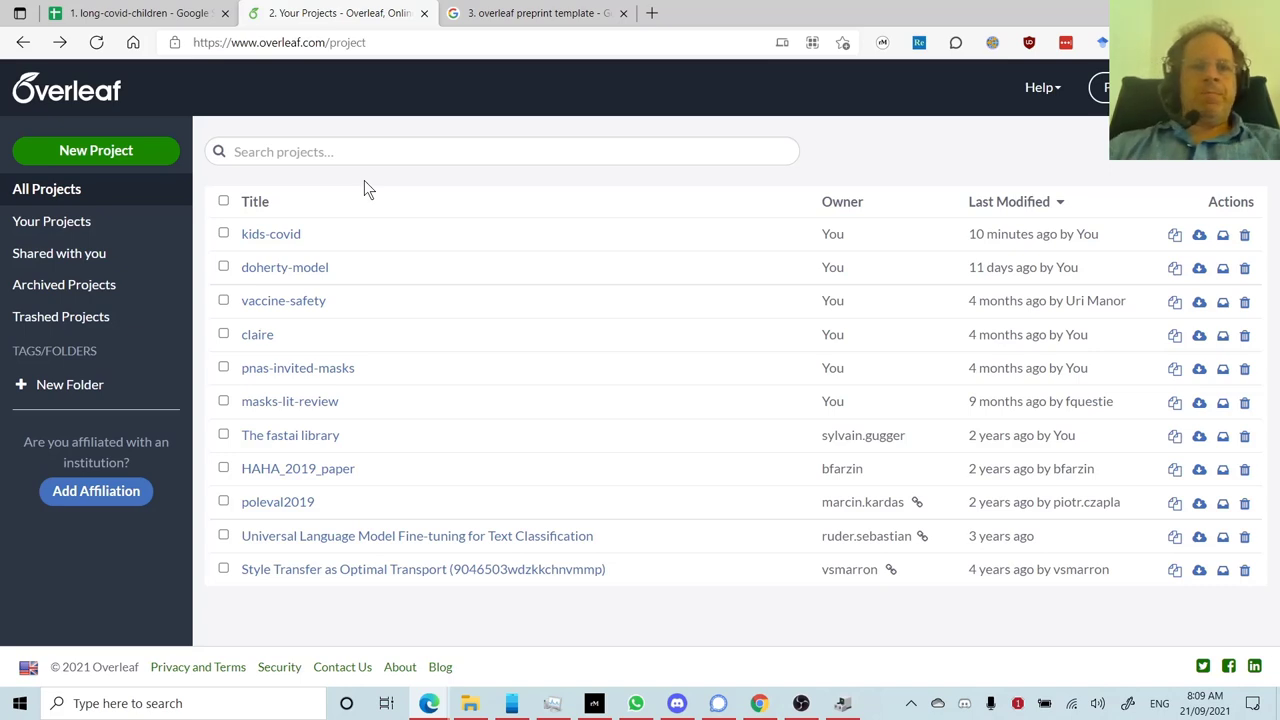
{"action": "left_click", "coordinate": [269, 236]}
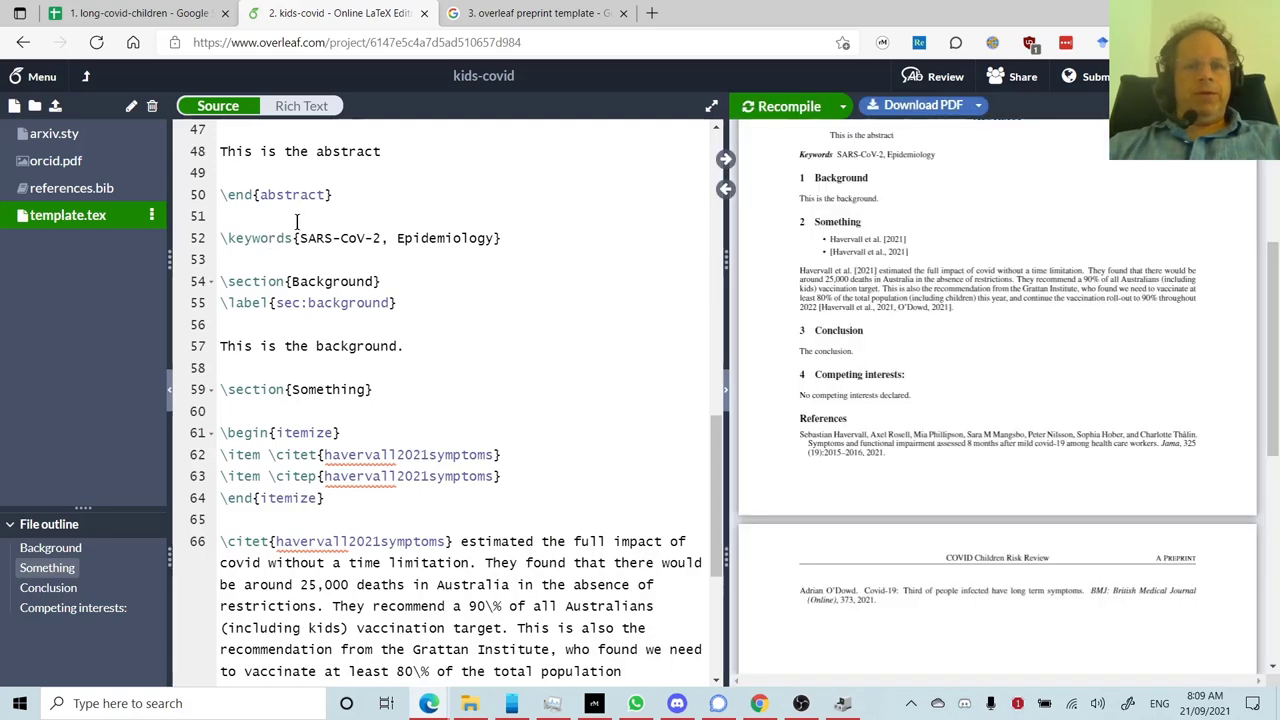
Review the Google results for 'overleaf preprint template' and close the suggestion list.
{"action": "left_click", "coordinate": [503, 20]}
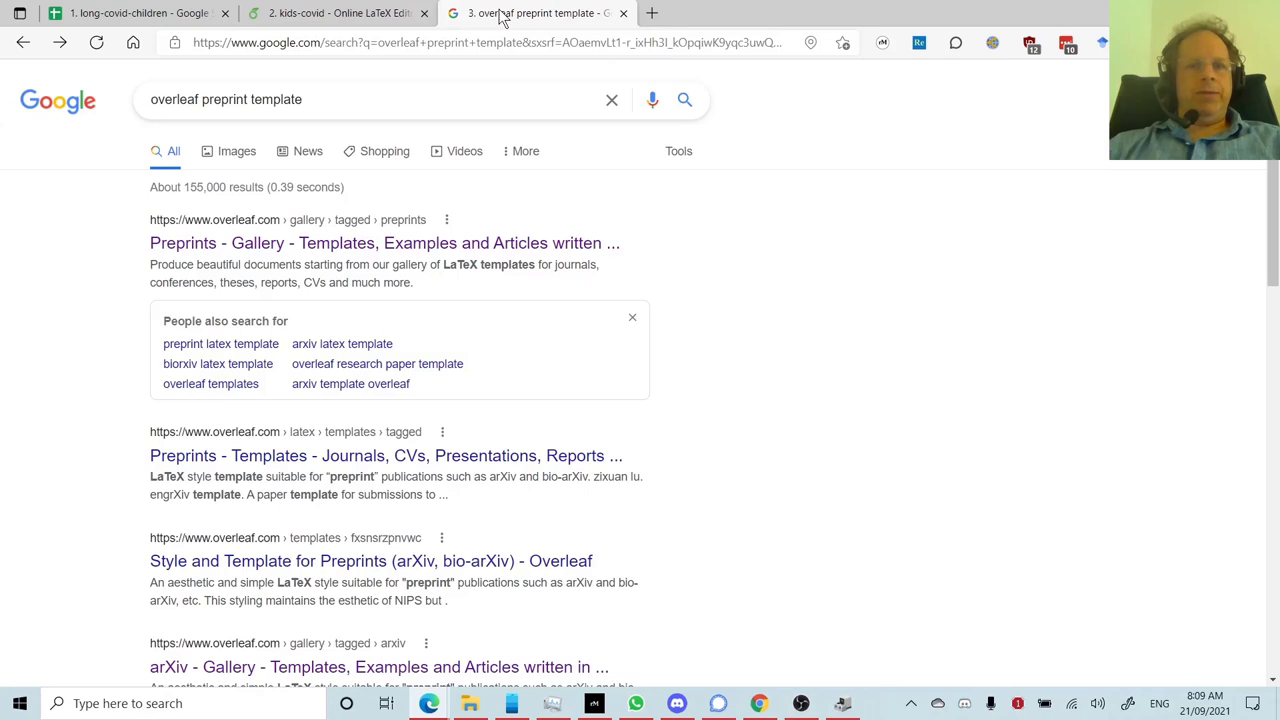
{"action": "double_click", "coordinate": [178, 96]}
{"action": "double_click", "coordinate": [281, 97]}
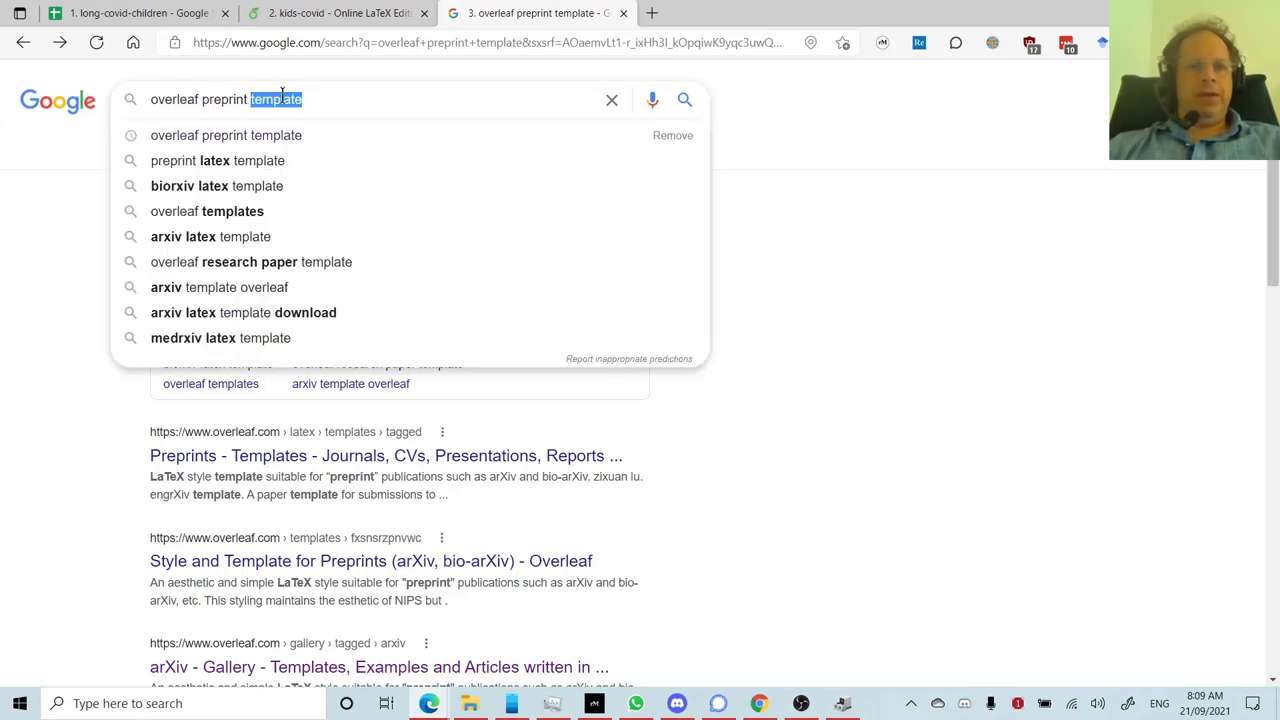
{"action": "double_click", "coordinate": [222, 100]}
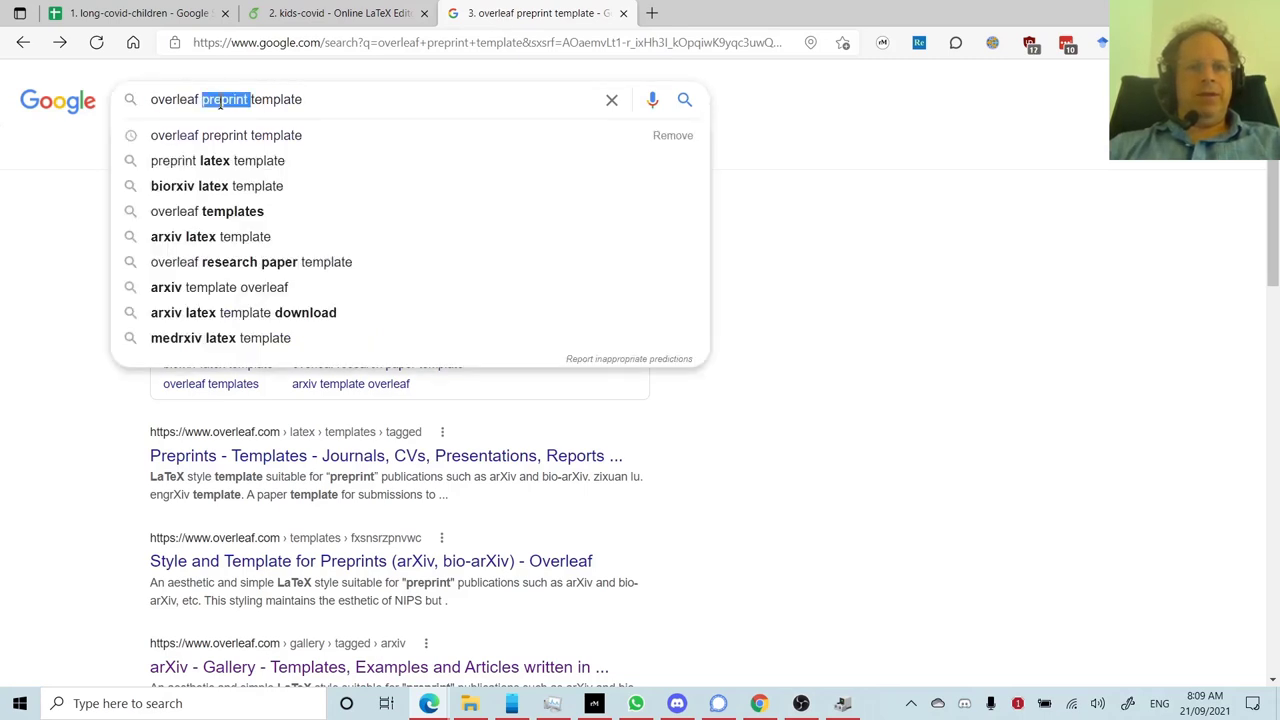
{"action": "left_click", "coordinate": [312, 97]}
{"action": "left_click", "coordinate": [800, 358]}
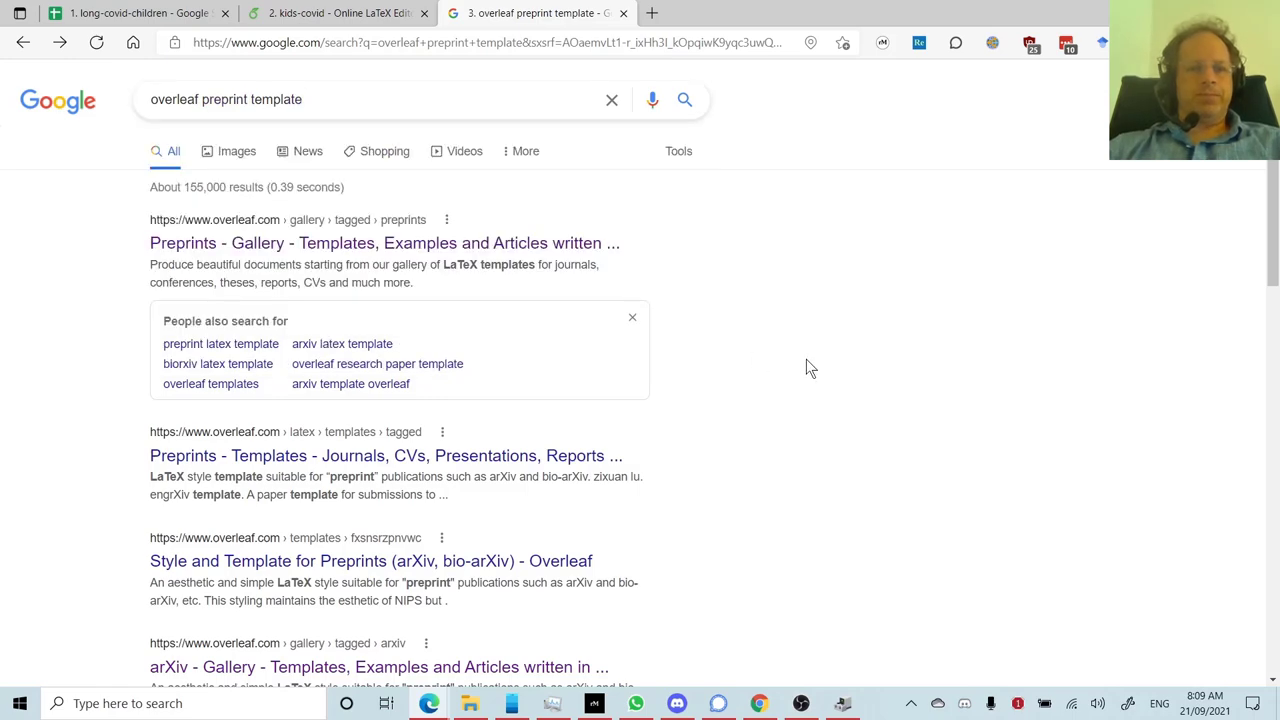
View the Style and Template for Preprints gallery page, then close it to return to kids-covid.
{"action": "left_click", "coordinate": [248, 246]}
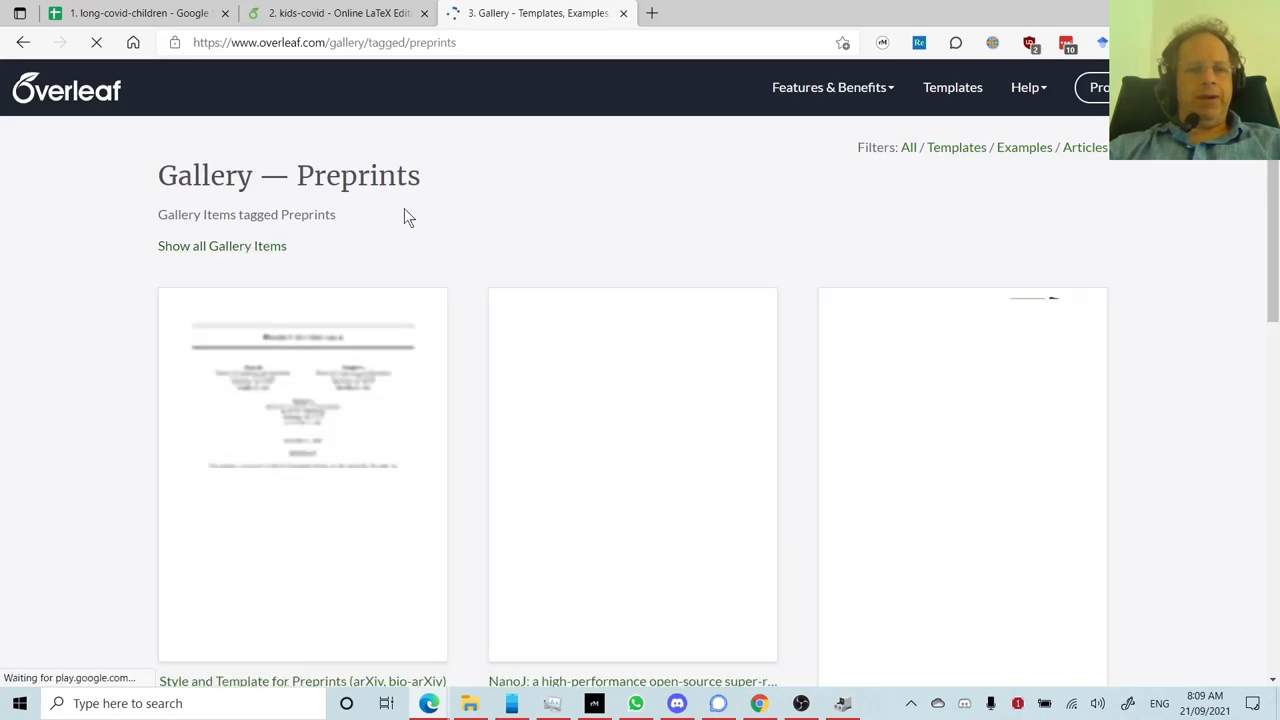
{"action": "scroll", "coordinate": [330, 480], "scroll_direction": "down", "scroll_amount": 4}
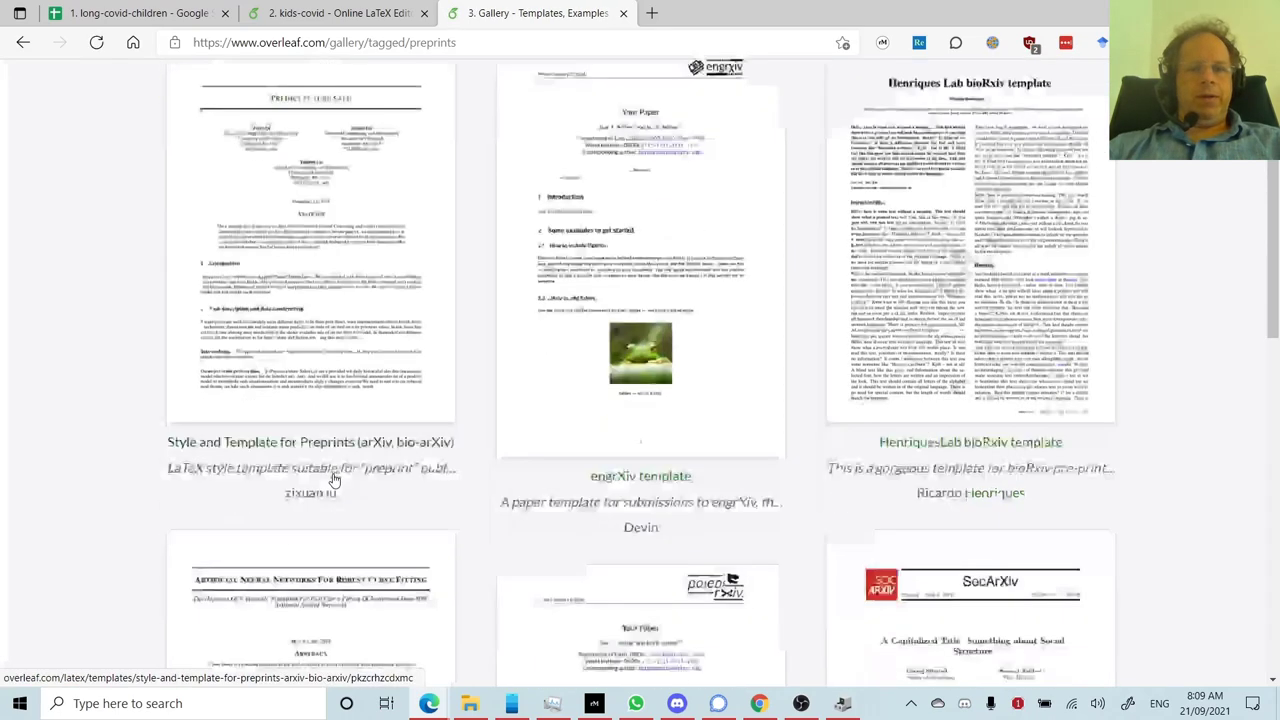
{"action": "scroll", "coordinate": [335, 481], "scroll_direction": "up", "scroll_amount": 2}
{"action": "left_click", "coordinate": [318, 321]}
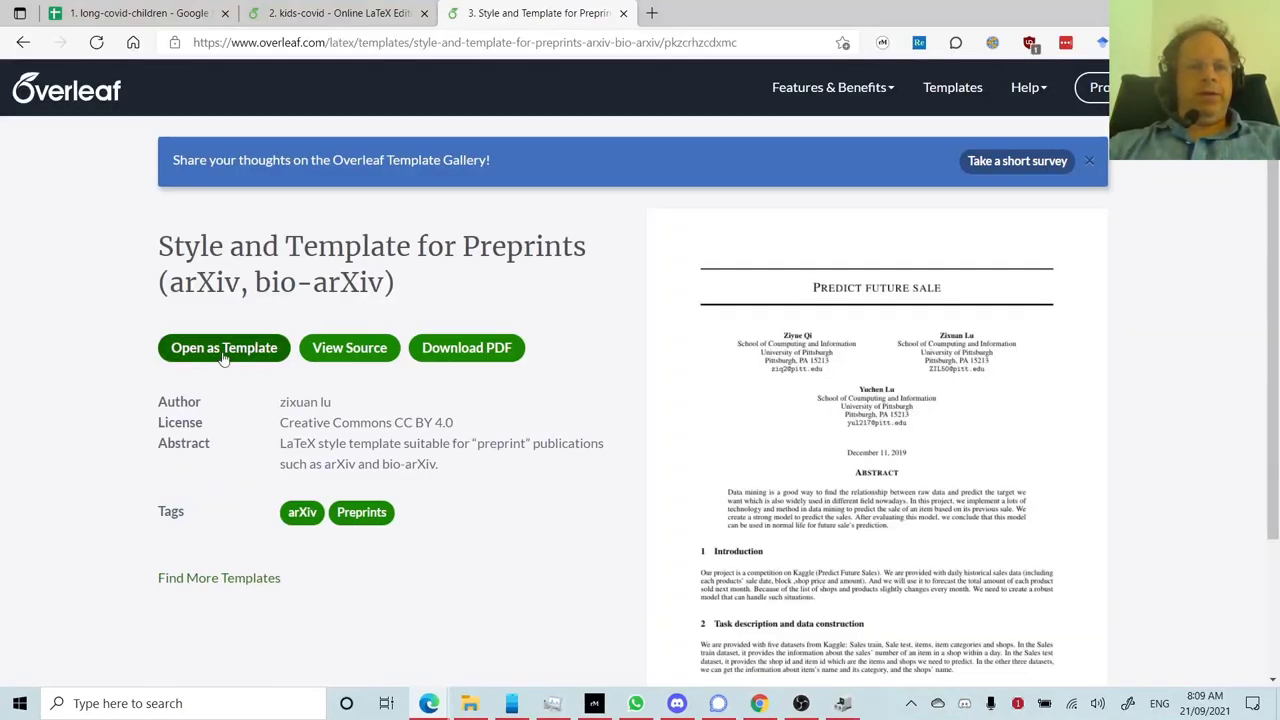
{"action": "left_click", "coordinate": [623, 13]}
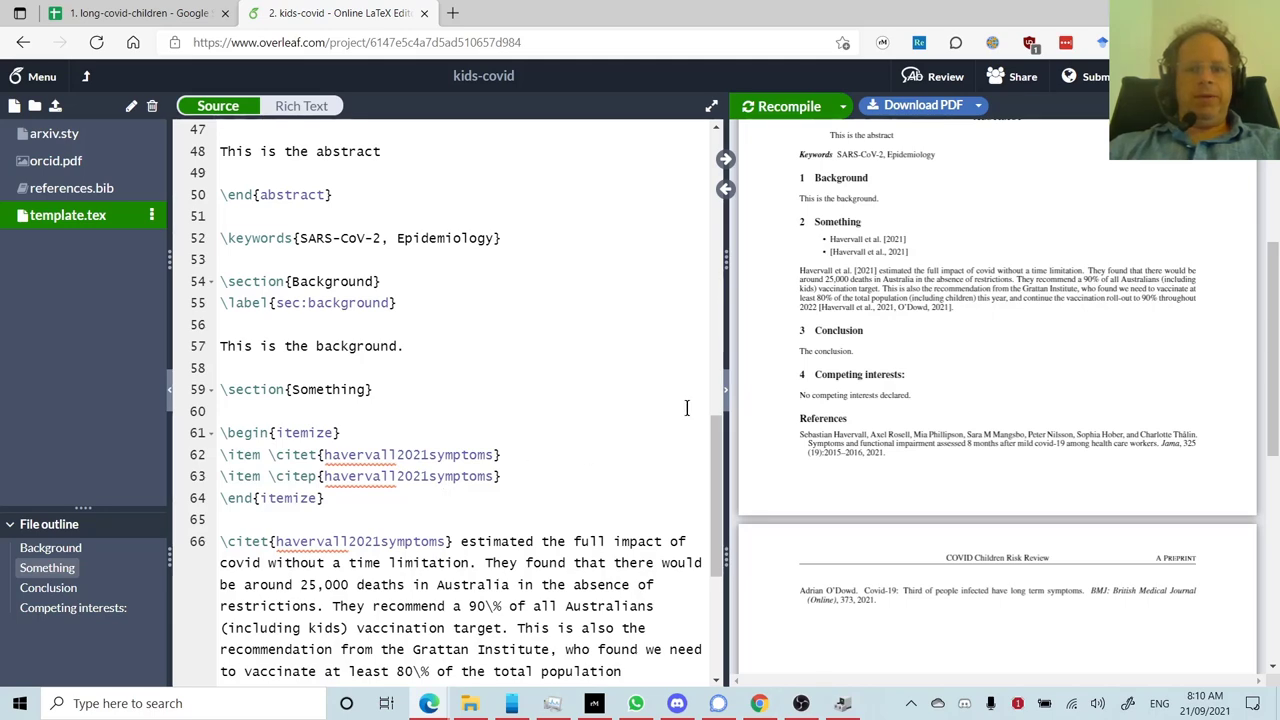
Hide the PDF preview and read through template.tex down to empty line 47.
{"action": "left_click", "coordinate": [727, 390]}
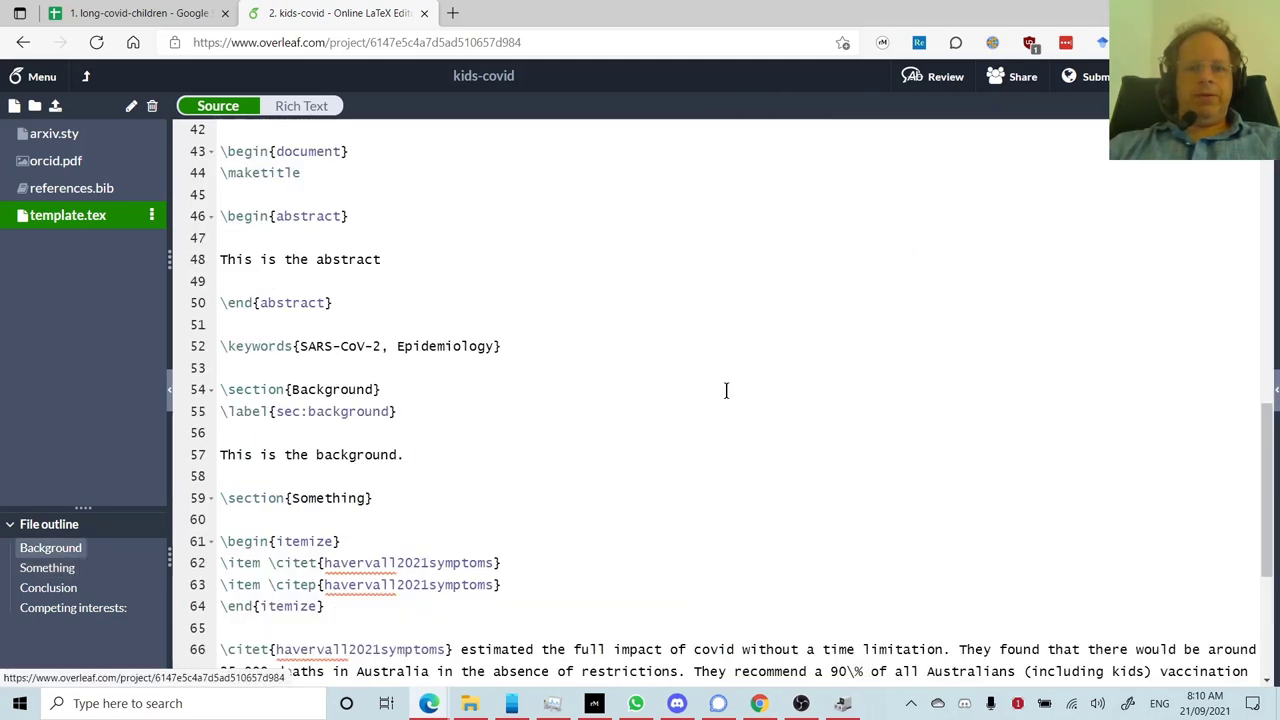
{"action": "scroll", "coordinate": [603, 444], "scroll_direction": "up", "scroll_amount": 10}
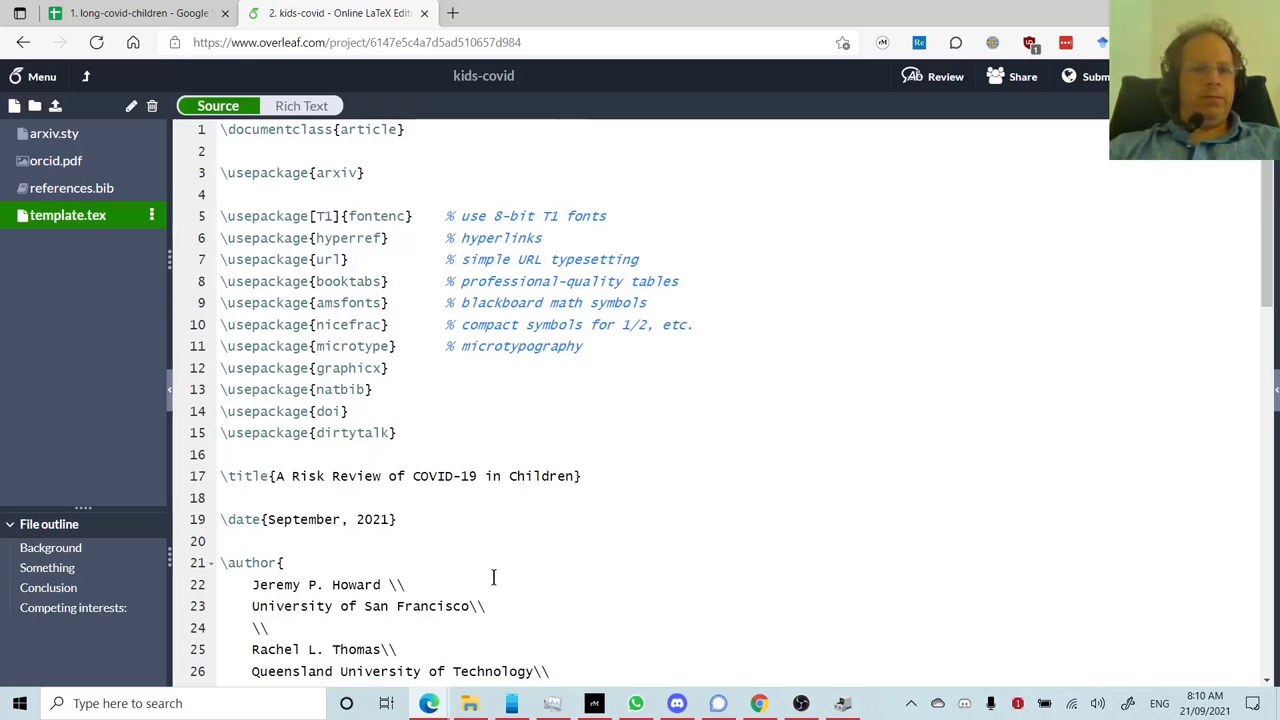
{"action": "scroll", "coordinate": [493, 577], "scroll_direction": "down", "scroll_amount": 1}
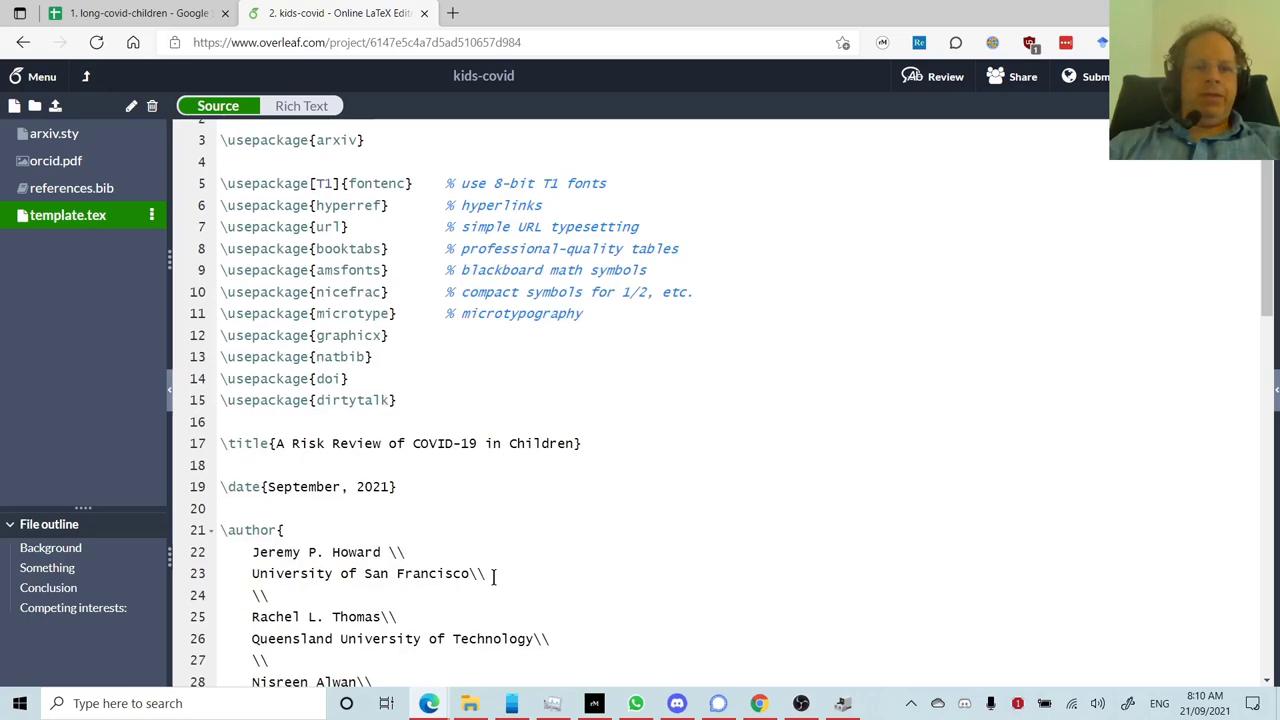
{"action": "scroll", "coordinate": [493, 577], "scroll_direction": "down", "scroll_amount": 8}
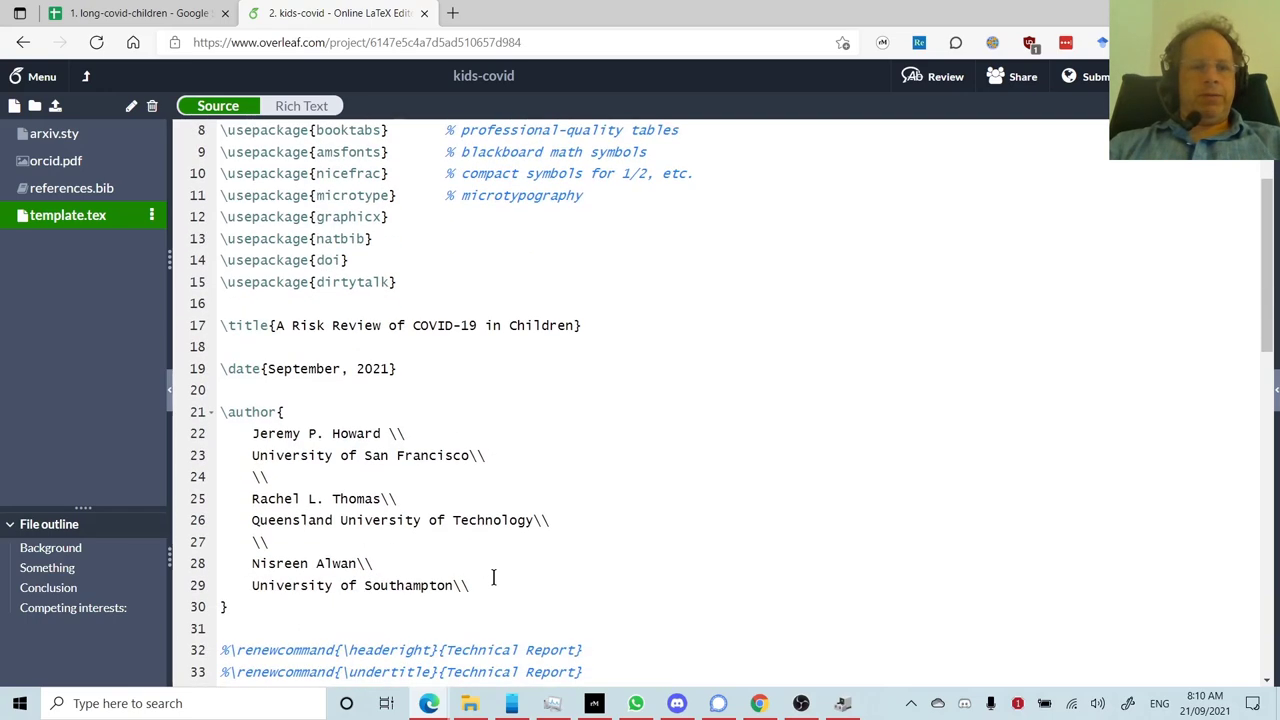
{"action": "scroll", "coordinate": [493, 577], "scroll_direction": "down", "scroll_amount": 15}
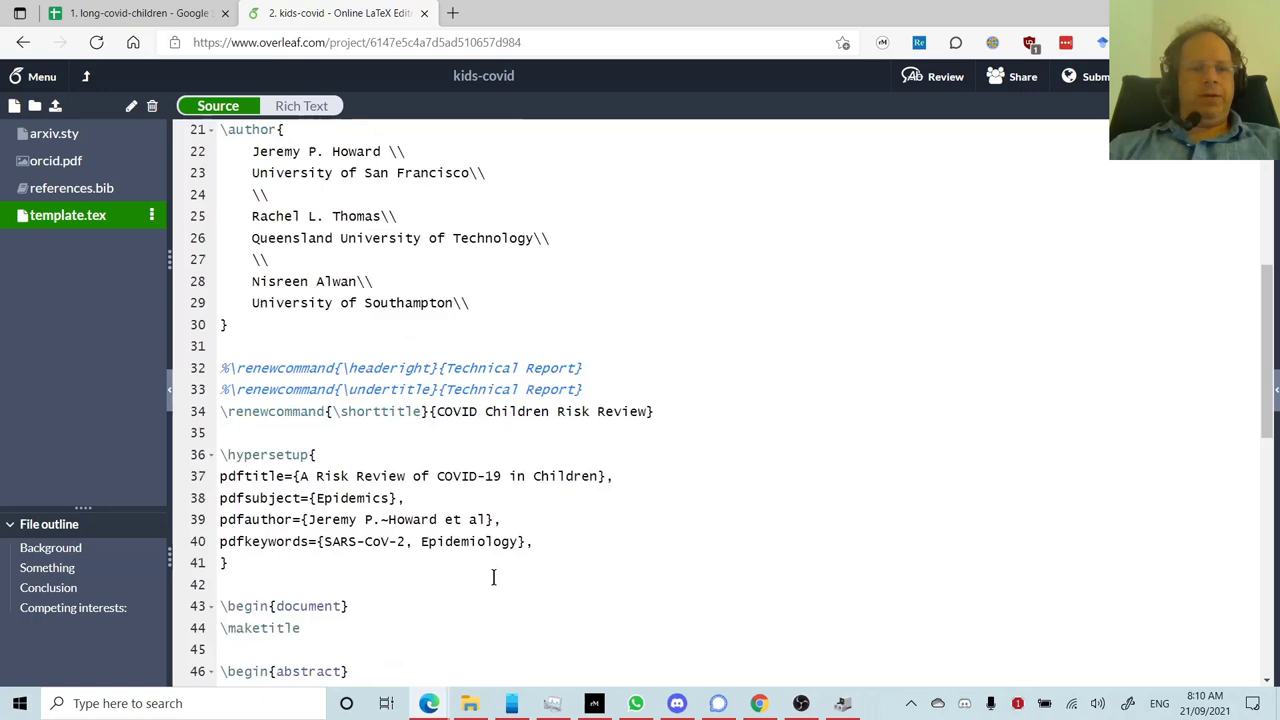
{"action": "scroll", "coordinate": [493, 577], "scroll_direction": "down", "scroll_amount": 1}
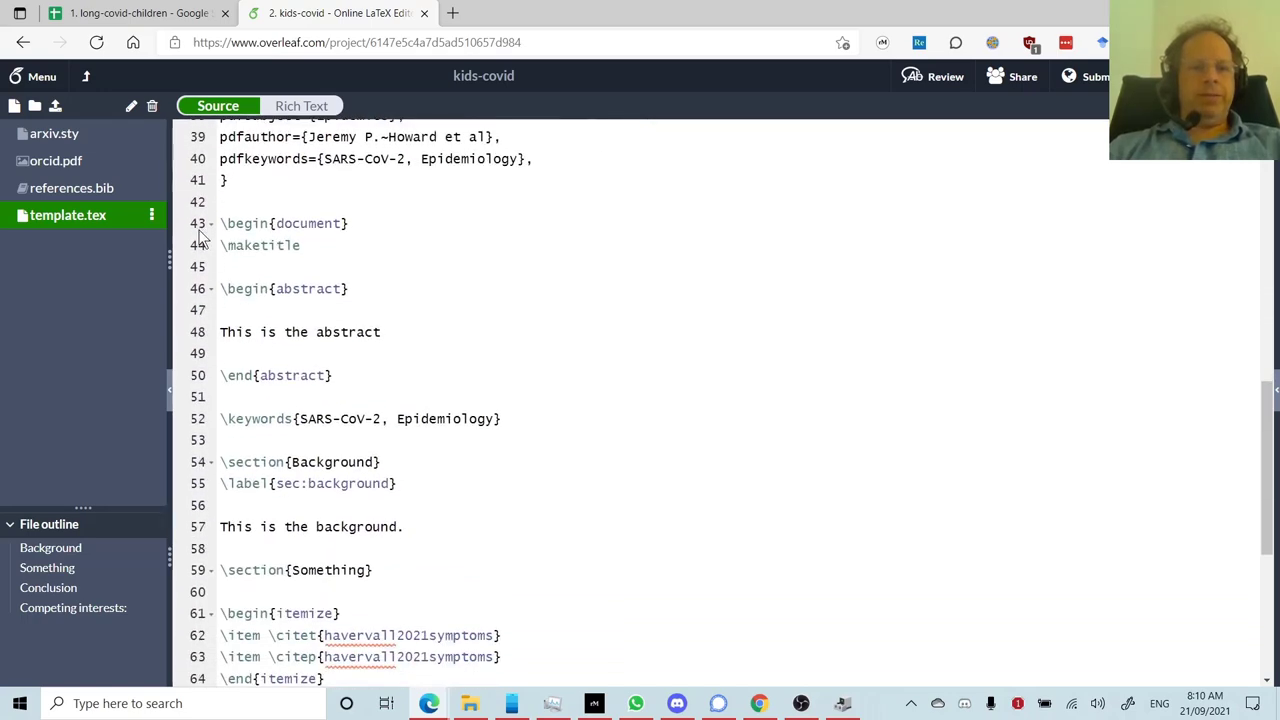
{"action": "double_click", "coordinate": [249, 223]}
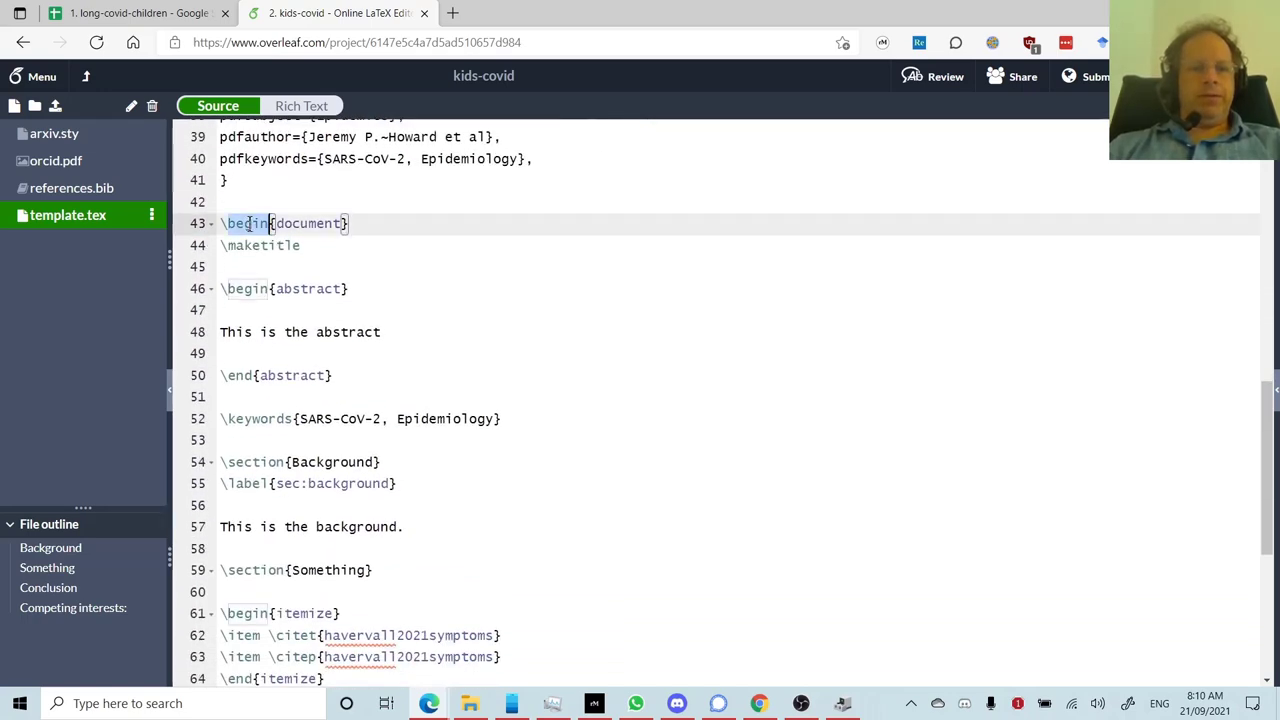
{"action": "left_click", "coordinate": [249, 223]}
{"action": "left_click", "coordinate": [269, 309]}
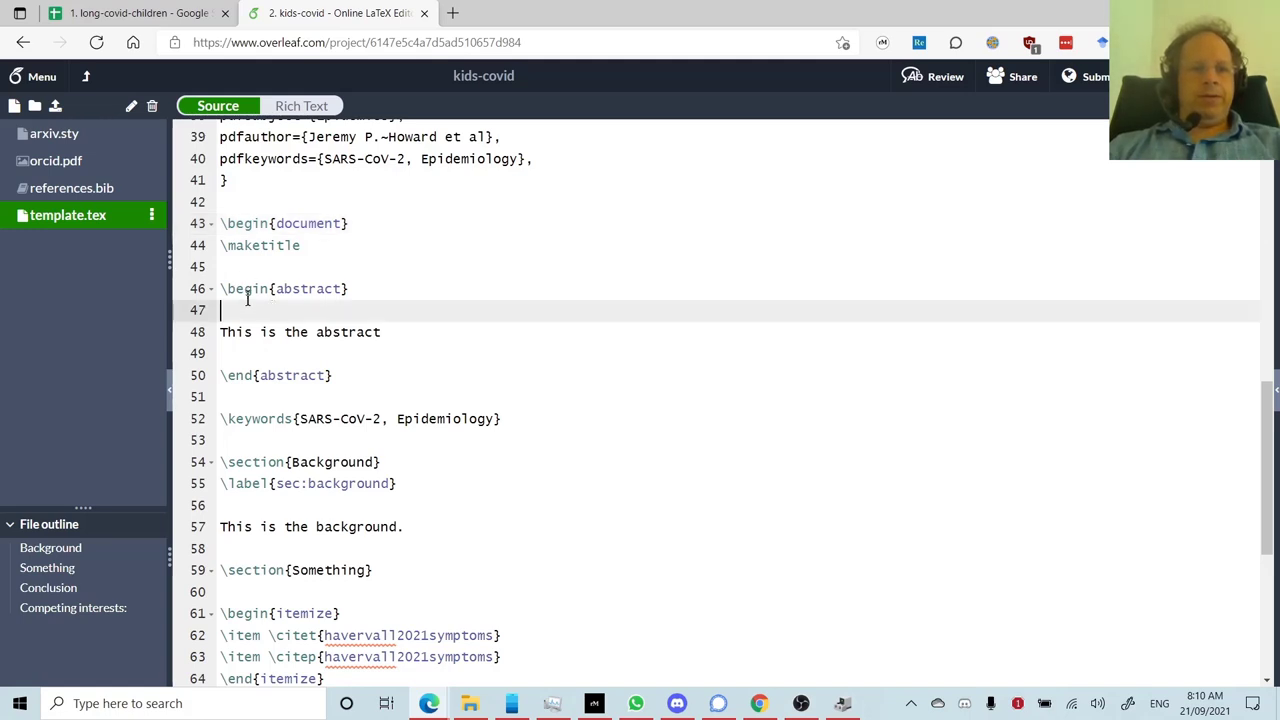
Make the placeholders read 'This is the abstract here.' and 'This is the background here.'.
{"action": "left_click", "coordinate": [384, 332]}
{"action": "type", "text": "here."}
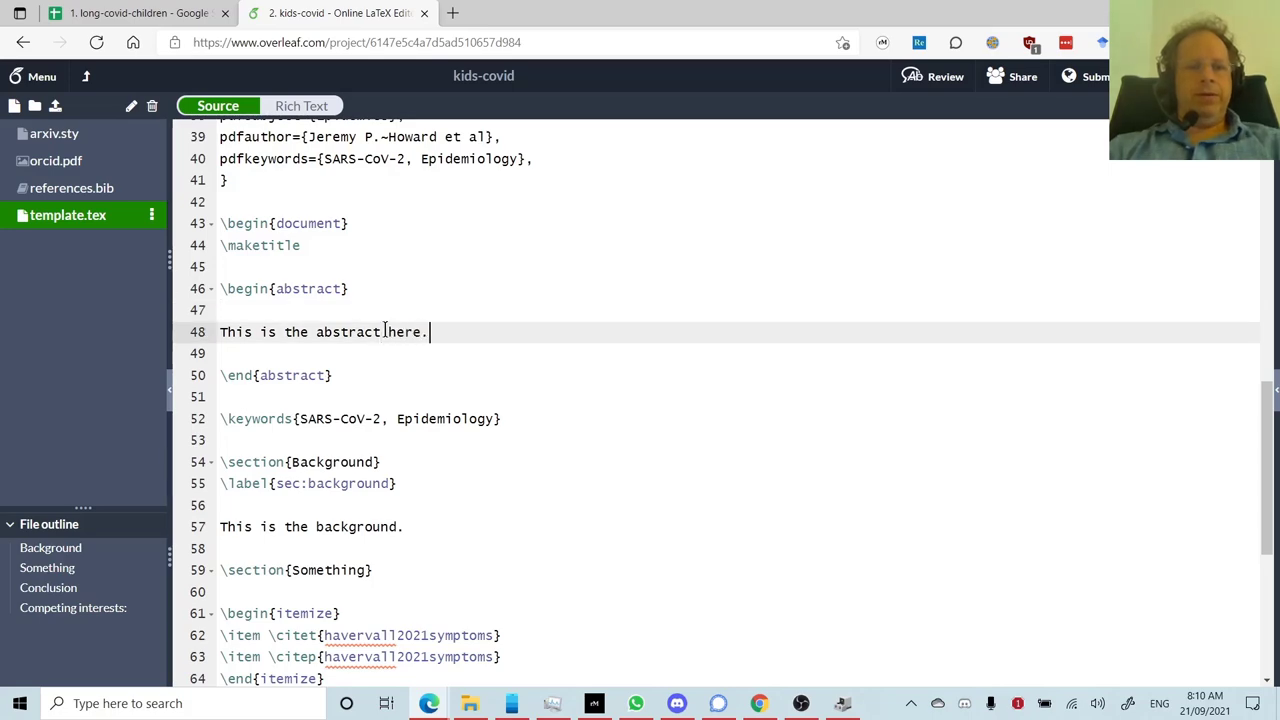
{"action": "scroll", "coordinate": [384, 330], "scroll_direction": "down", "scroll_amount": 3}
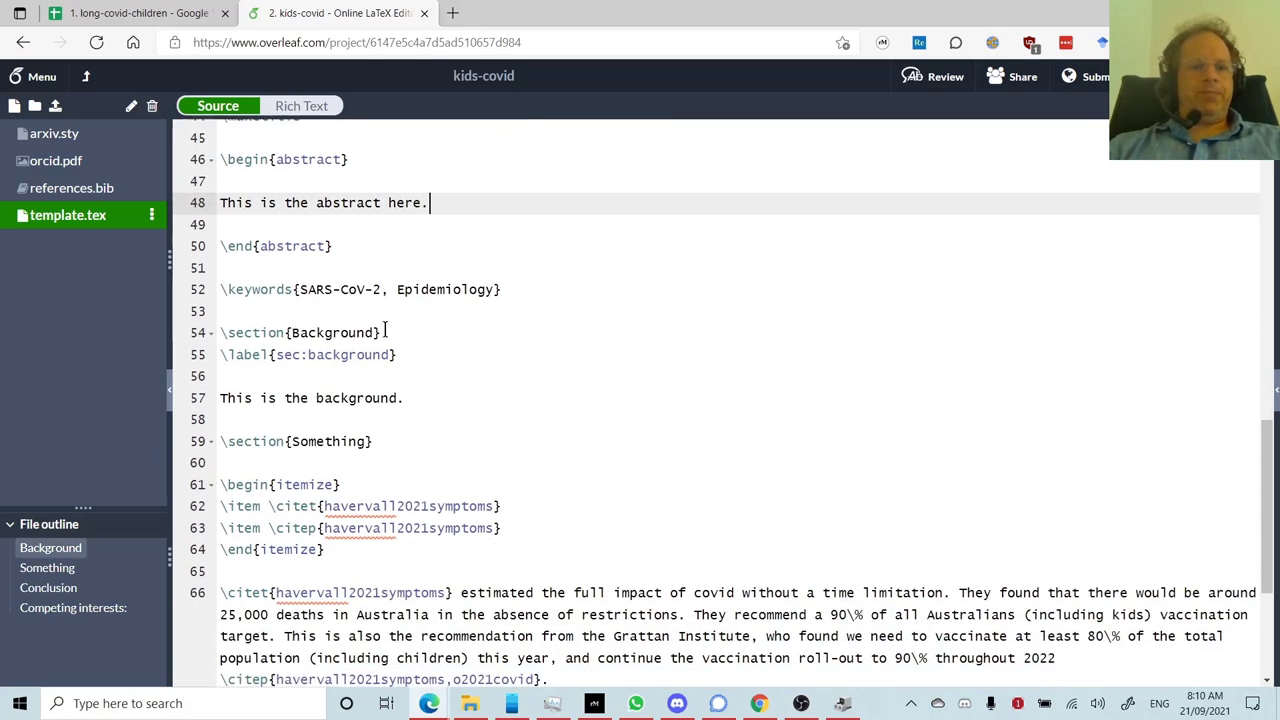
{"action": "double_click", "coordinate": [249, 334]}
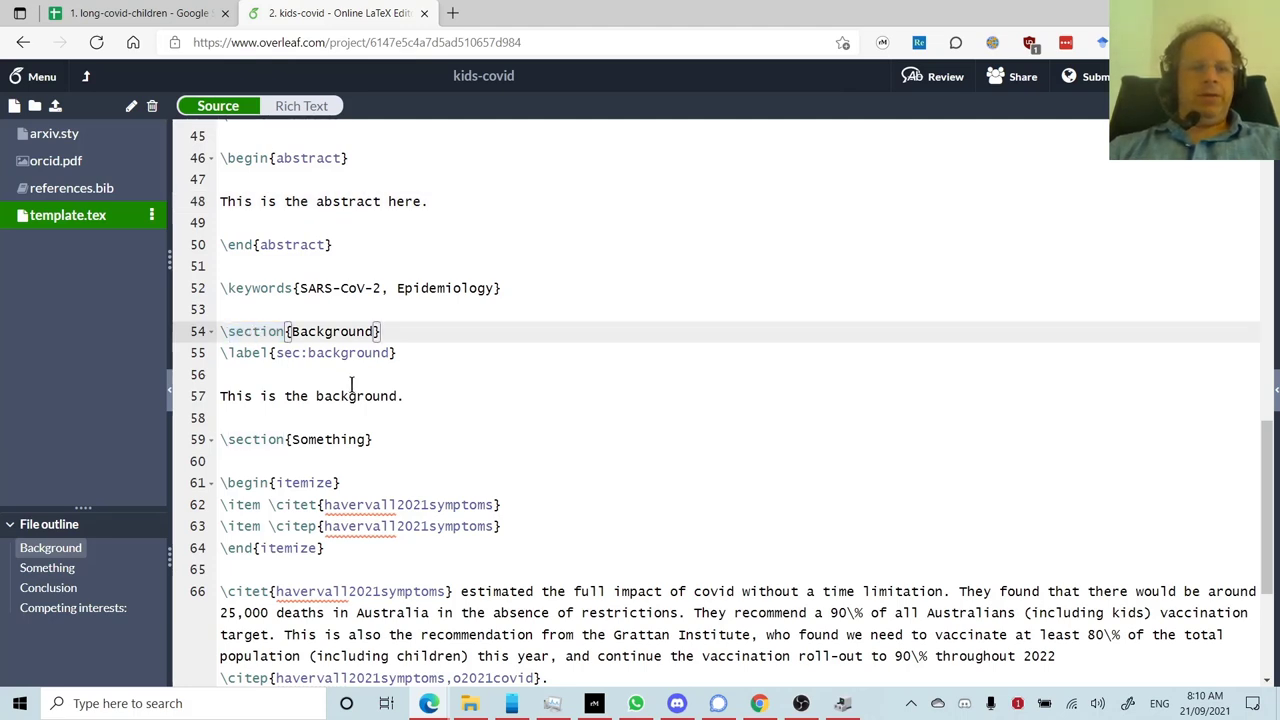
{"action": "left_click", "coordinate": [398, 395]}
{"action": "type", "text": "here"}
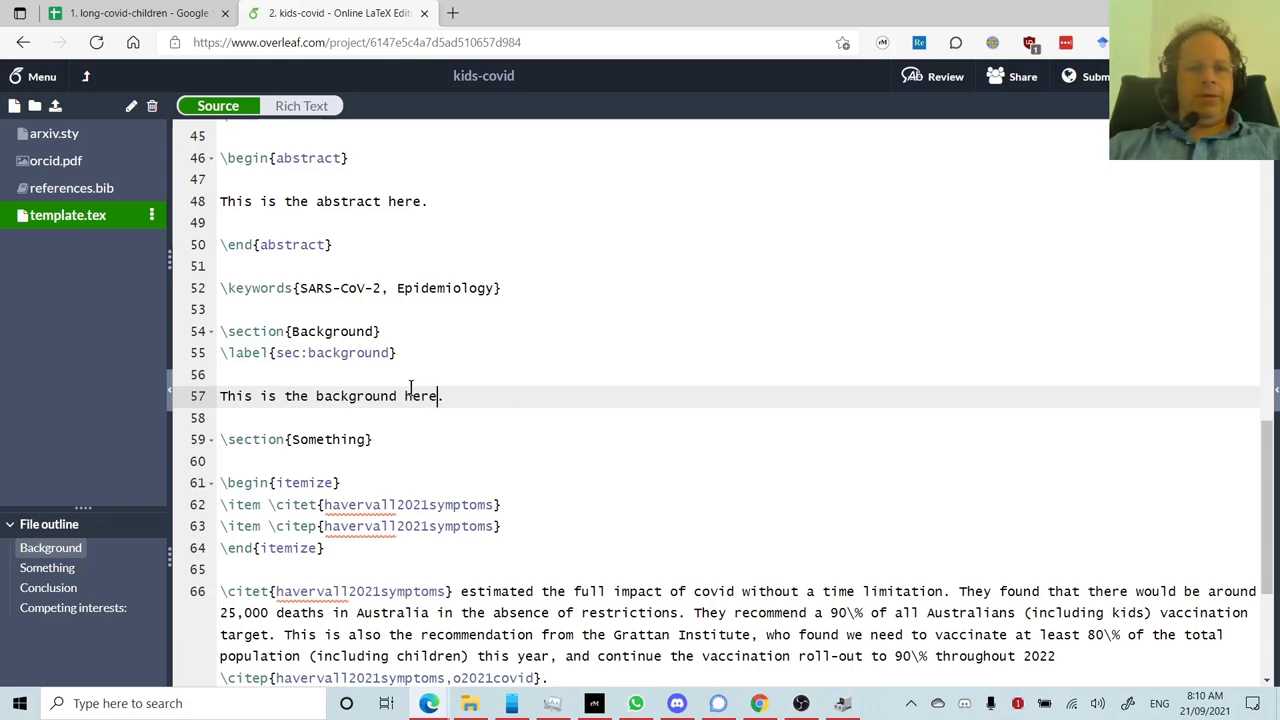
Show and recompile the PDF, hide the file list, and enlarge the PDF preview.
{"action": "left_click", "coordinate": [1275, 401]}
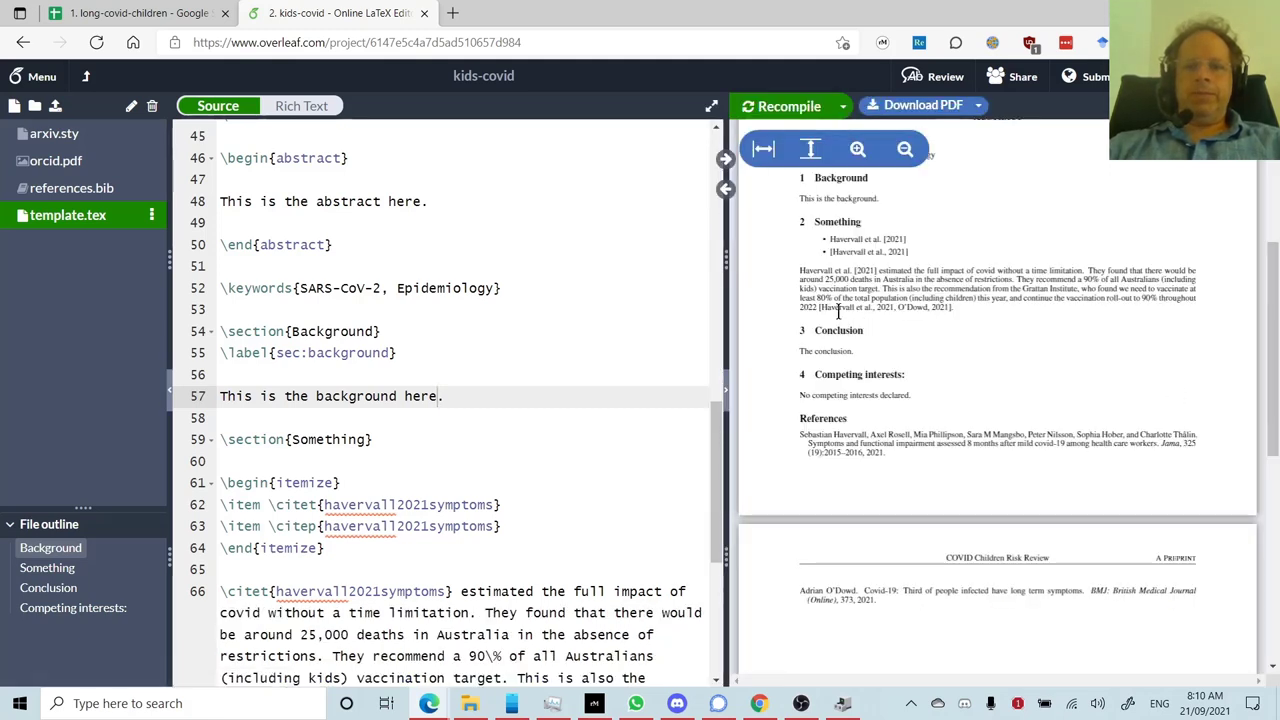
{"action": "left_click", "coordinate": [790, 107]}
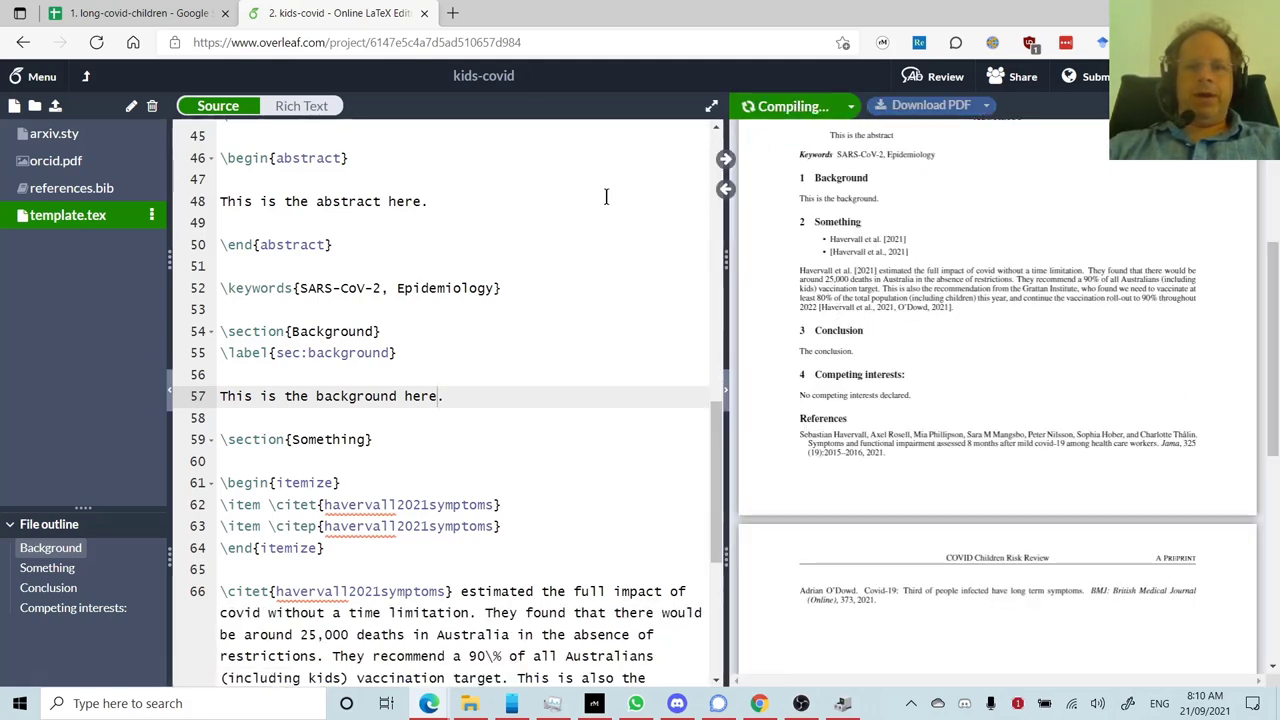
{"action": "left_click", "coordinate": [168, 395]}
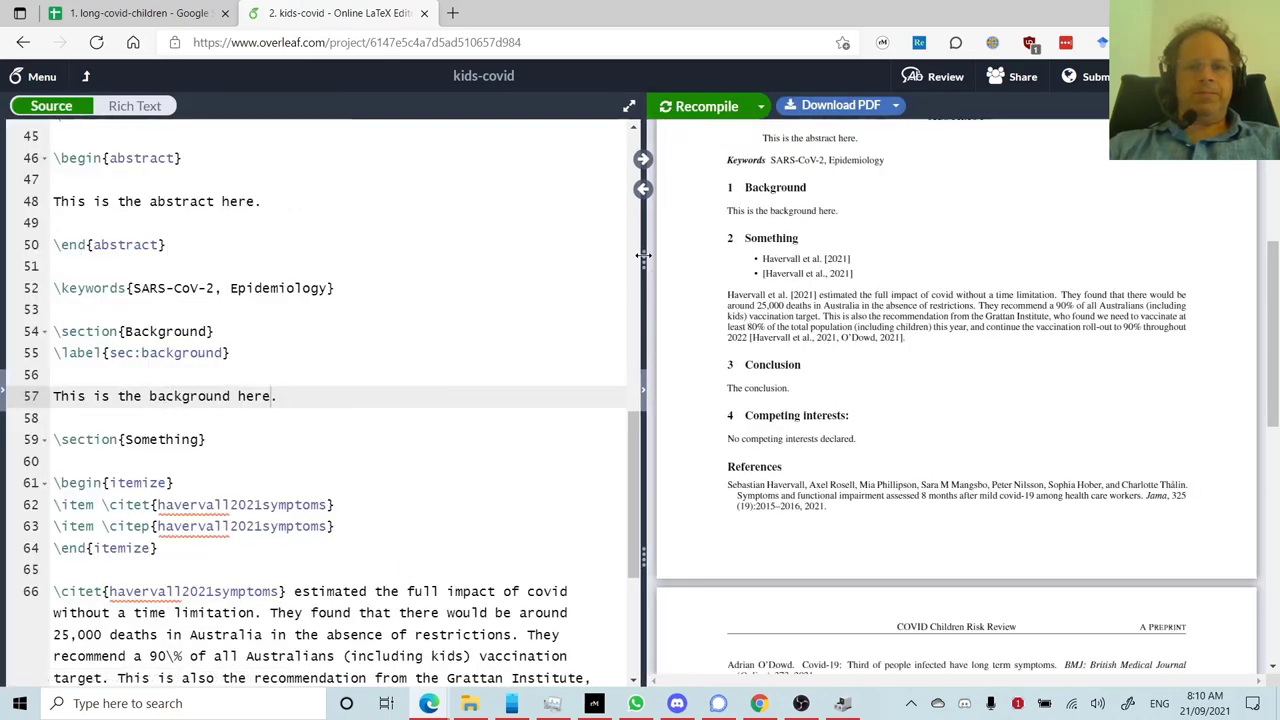
{"action": "left_click_drag", "start_coordinate": [645, 244], "coordinate": [445, 250]}
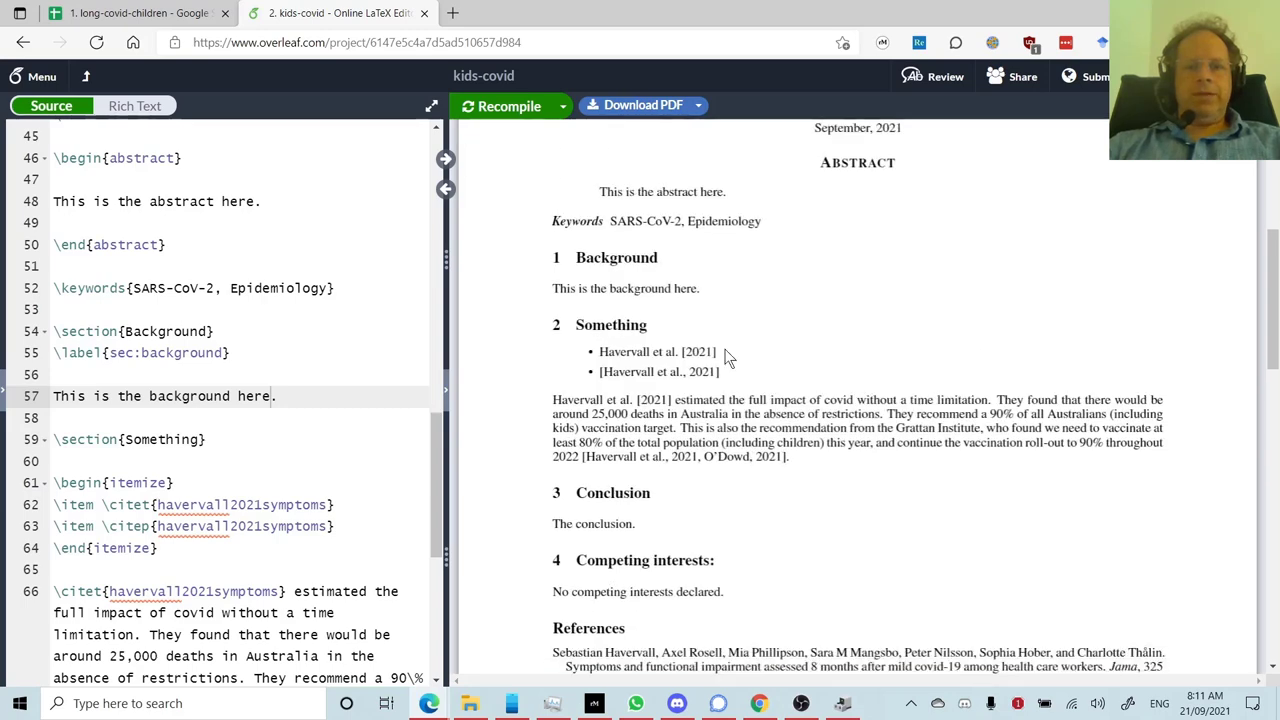
Scroll the PDF to check the Havervall in-text citations and the References entry.
{"action": "scroll", "coordinate": [586, 257], "scroll_direction": "up", "scroll_amount": 5}
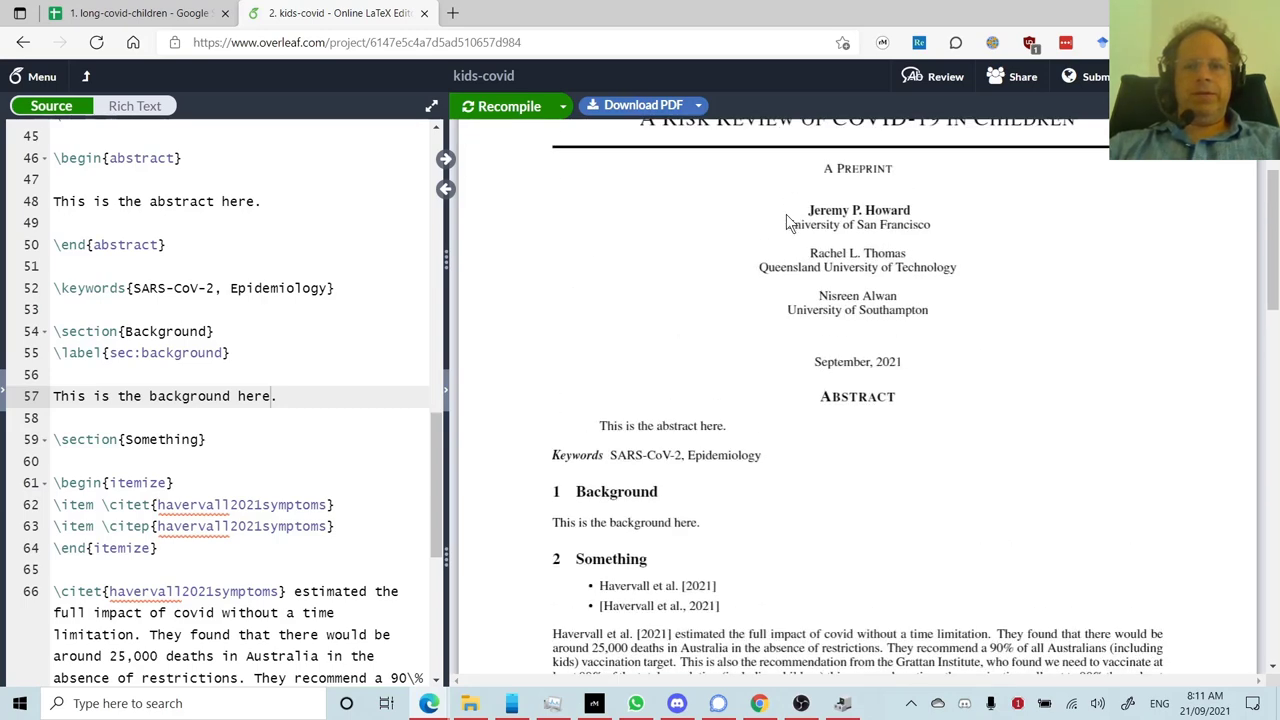
{"action": "scroll", "coordinate": [768, 447], "scroll_direction": "down", "scroll_amount": 4}
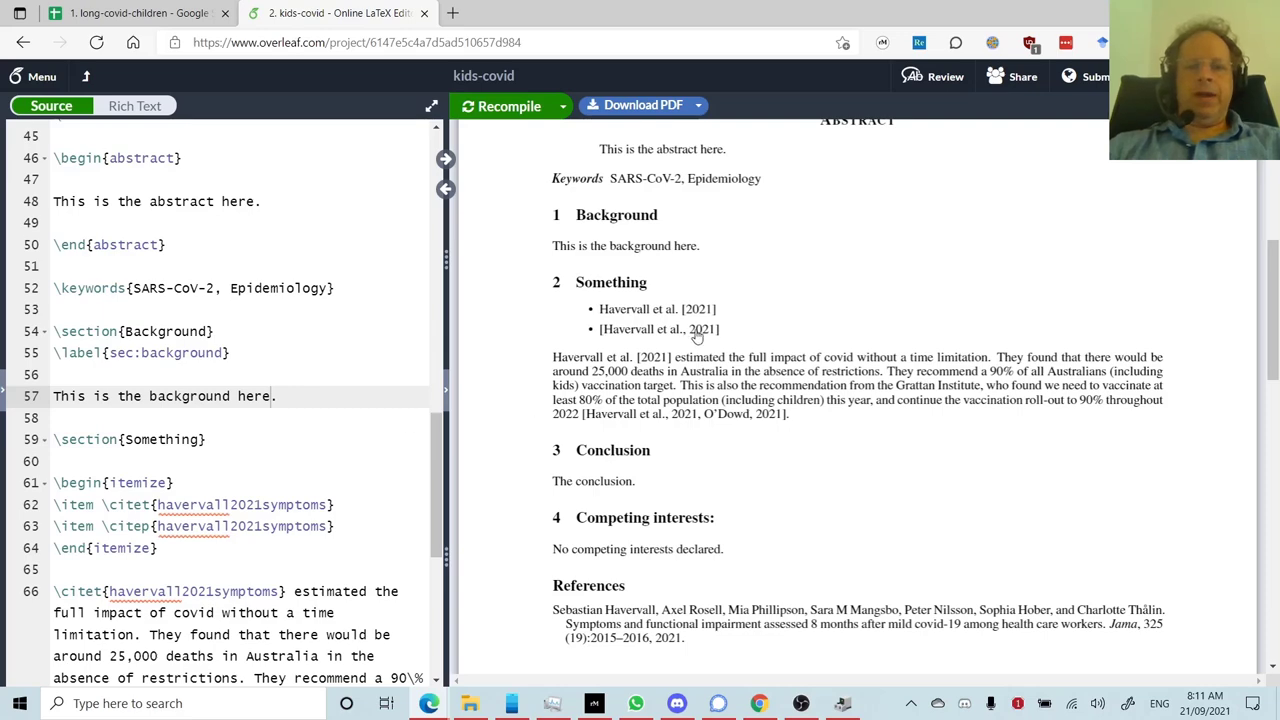
{"action": "scroll", "coordinate": [630, 440], "scroll_direction": "down", "scroll_amount": 4}
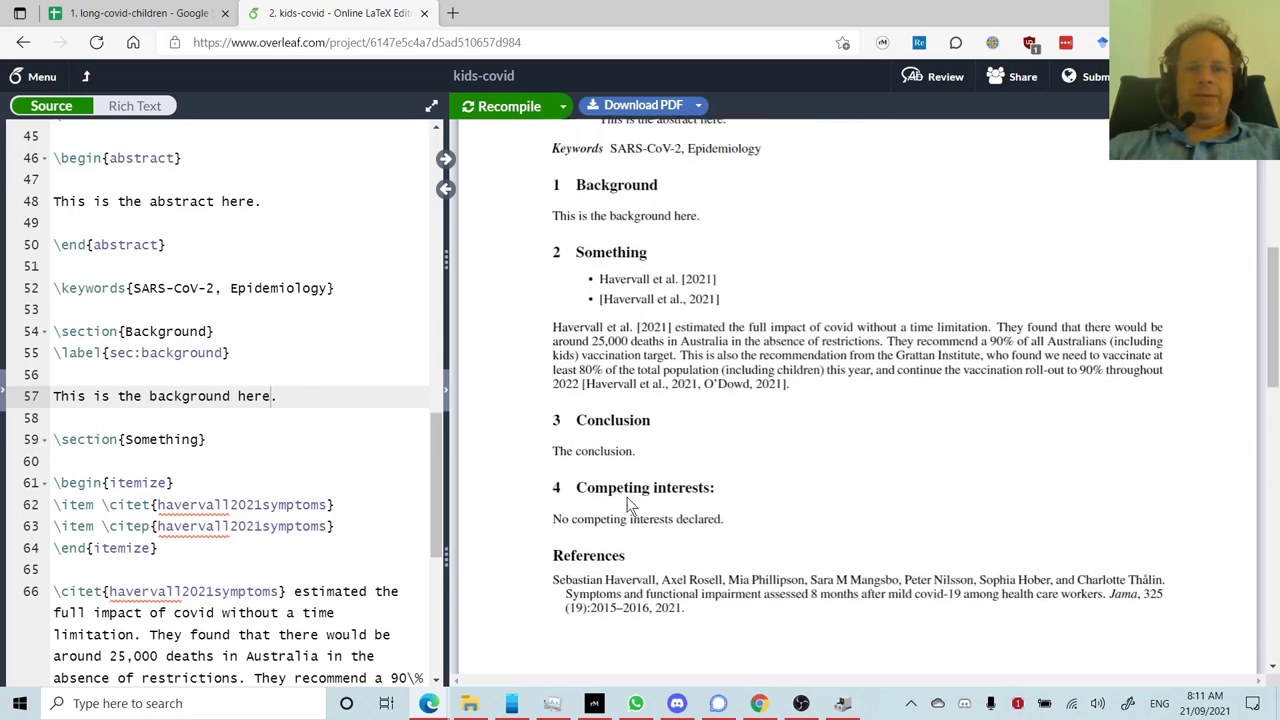
{"action": "scroll", "coordinate": [650, 405], "scroll_direction": "up", "scroll_amount": 3}
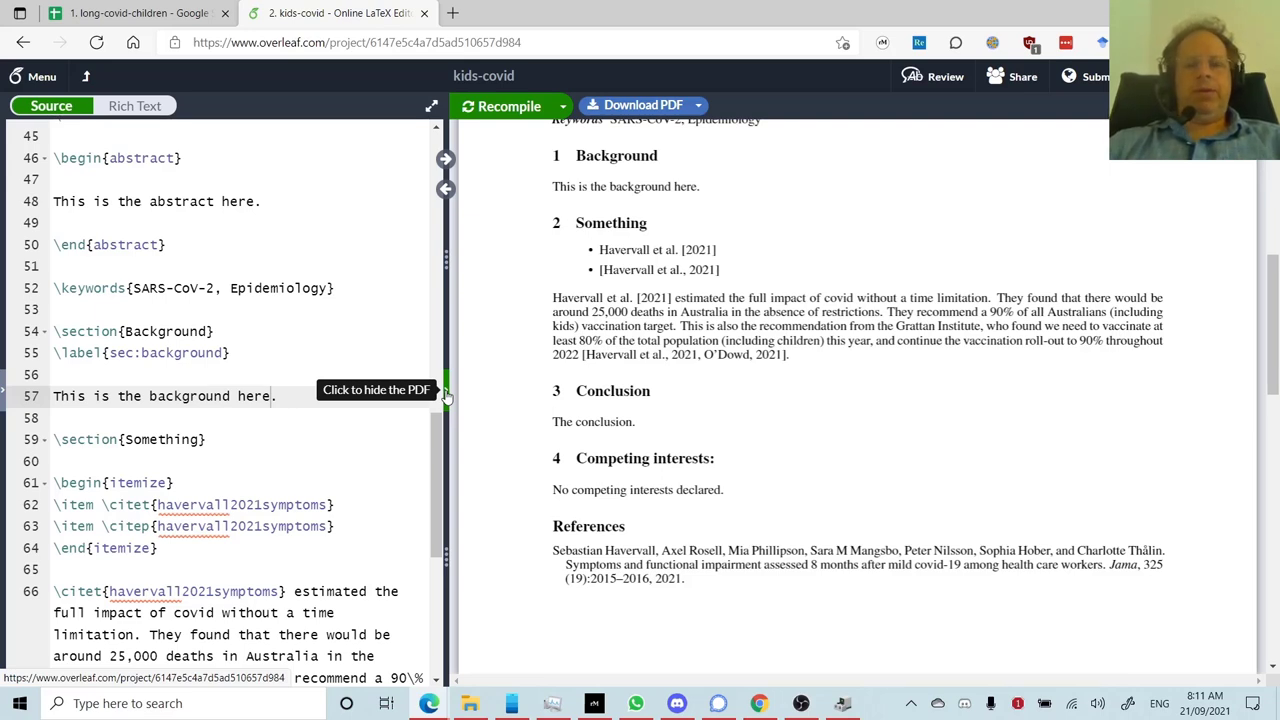
Hide the PDF, preview the document in Rich Text, then return to the LaTeX source.
{"action": "left_click", "coordinate": [447, 394]}
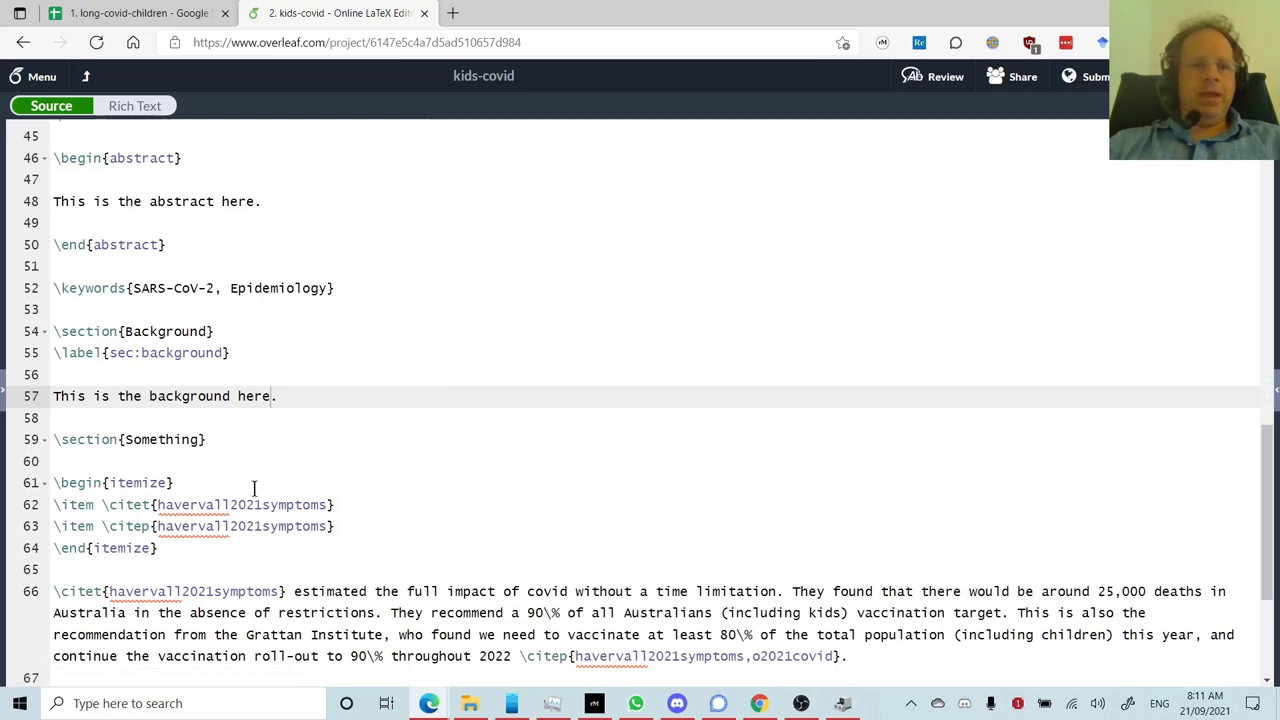
{"action": "scroll", "coordinate": [255, 488], "scroll_direction": "down", "scroll_amount": 1}
{"action": "scroll", "coordinate": [255, 488], "scroll_direction": "up", "scroll_amount": 1}
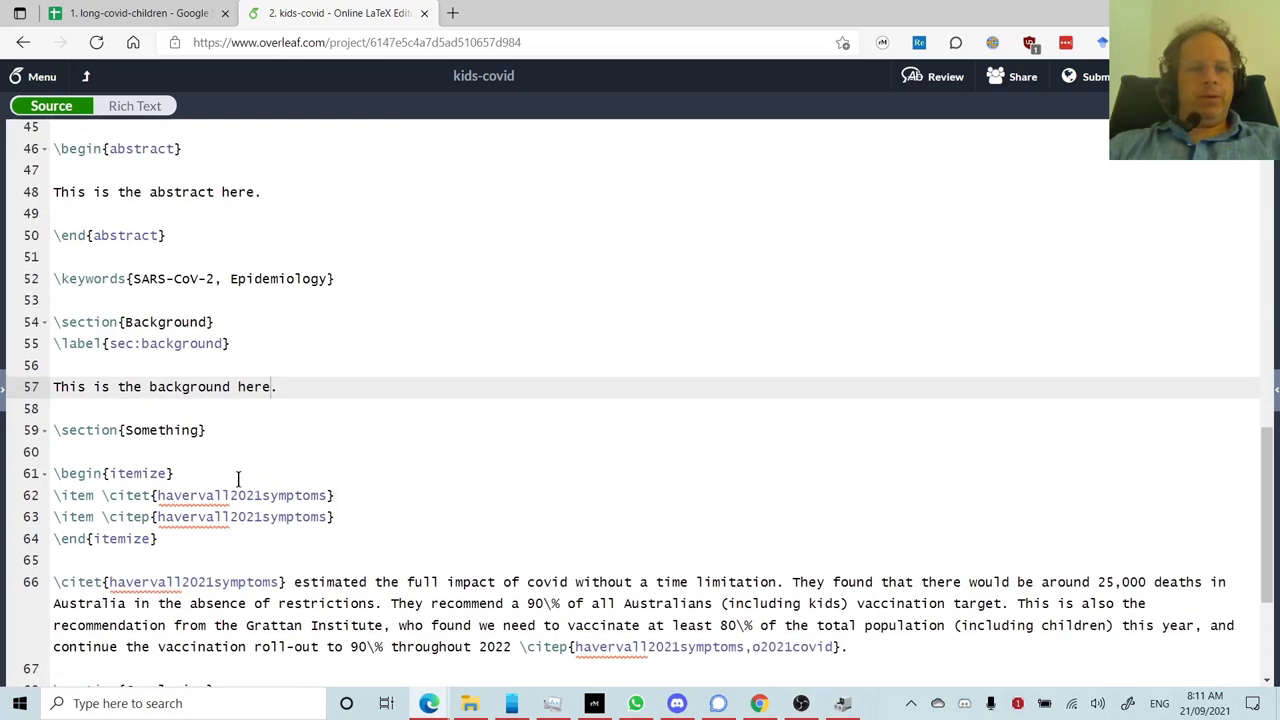
{"action": "scroll", "coordinate": [177, 548], "scroll_direction": "down", "scroll_amount": 1}
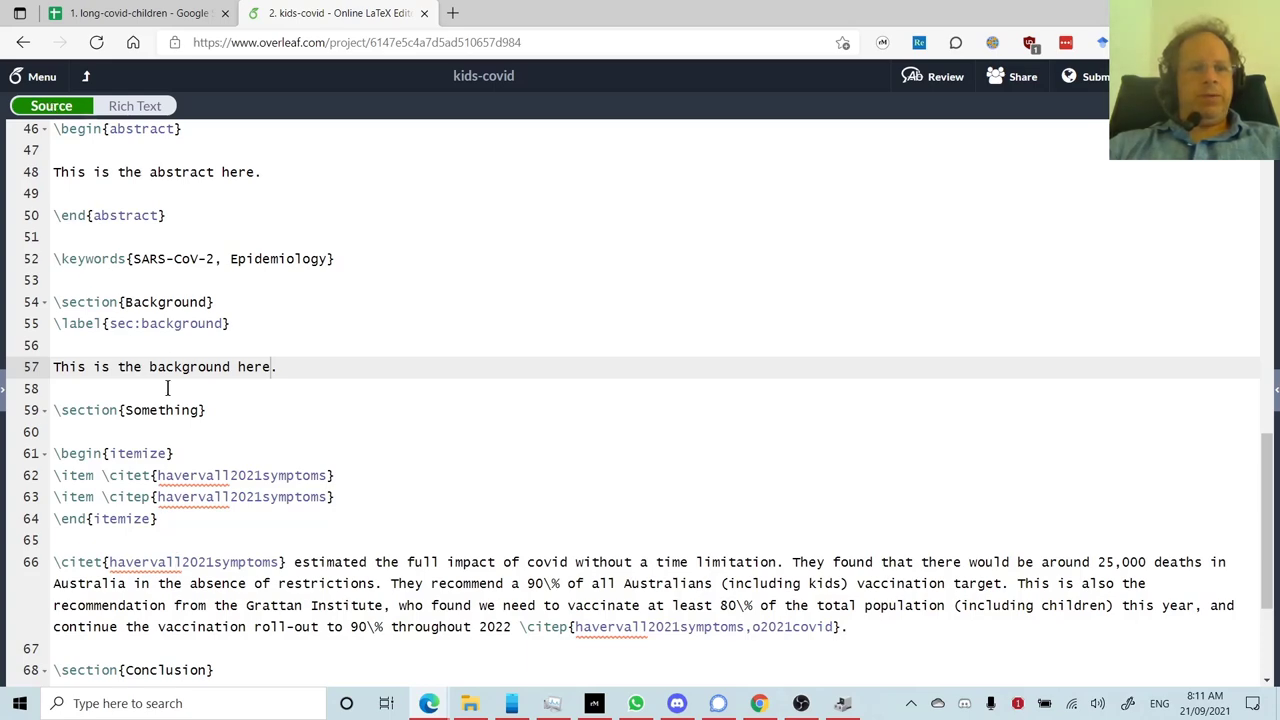
{"action": "left_click", "coordinate": [140, 110]}
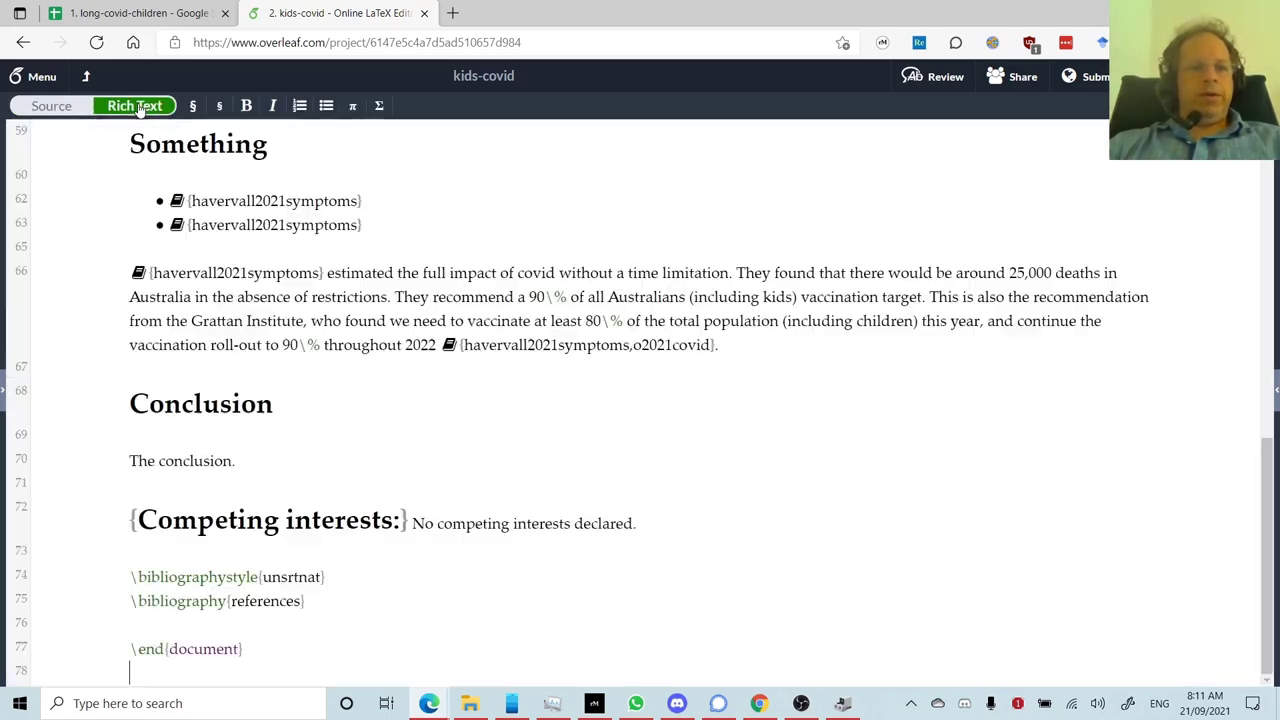
{"action": "scroll", "coordinate": [448, 489], "scroll_direction": "down", "scroll_amount": 3}
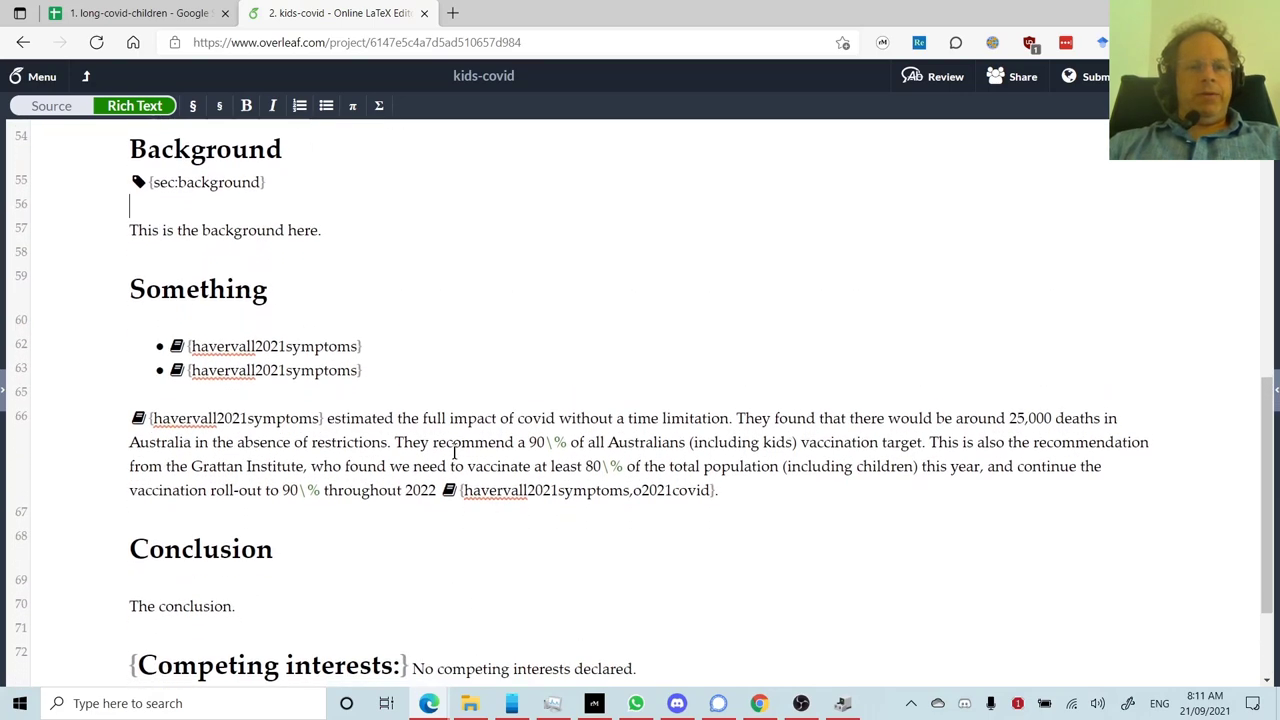
{"action": "left_click", "coordinate": [51, 106]}
Append 'Just type here.' after the abstract sentence on line 48.
{"action": "scroll", "coordinate": [199, 392], "scroll_direction": "down", "scroll_amount": 5}
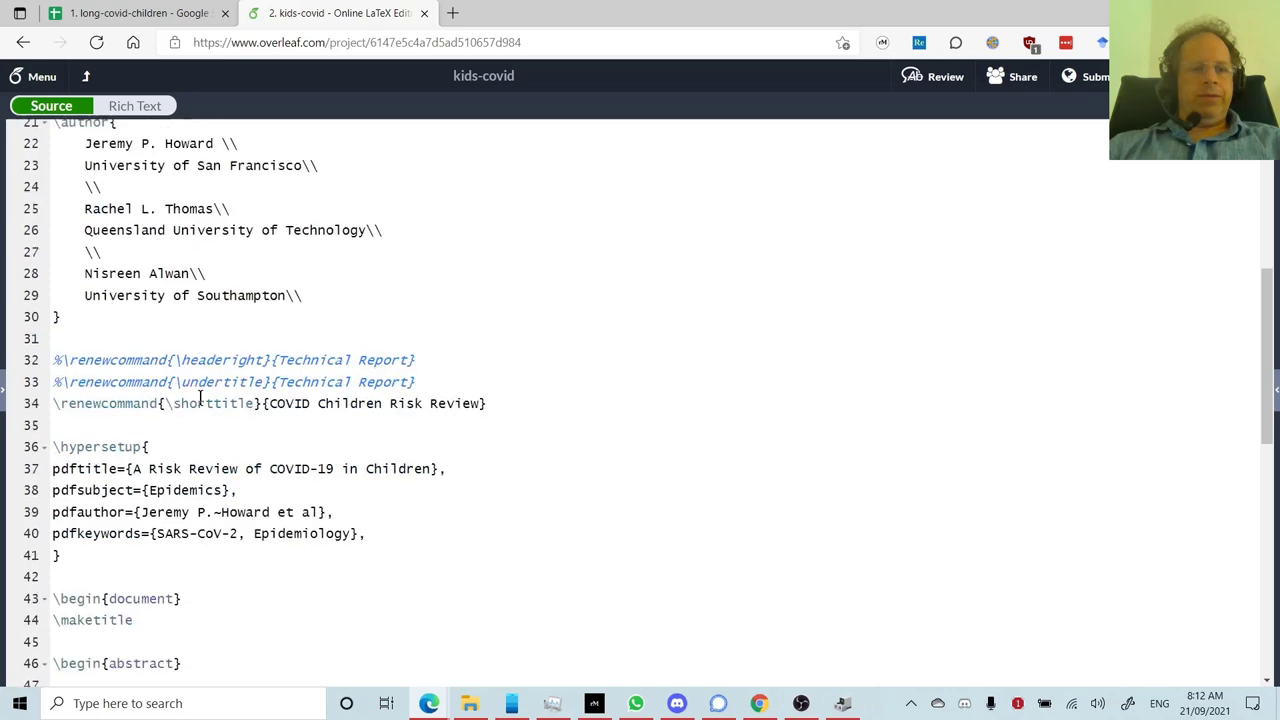
{"action": "scroll", "coordinate": [199, 398], "scroll_direction": "down", "scroll_amount": 1}
{"action": "left_click", "coordinate": [298, 407]}
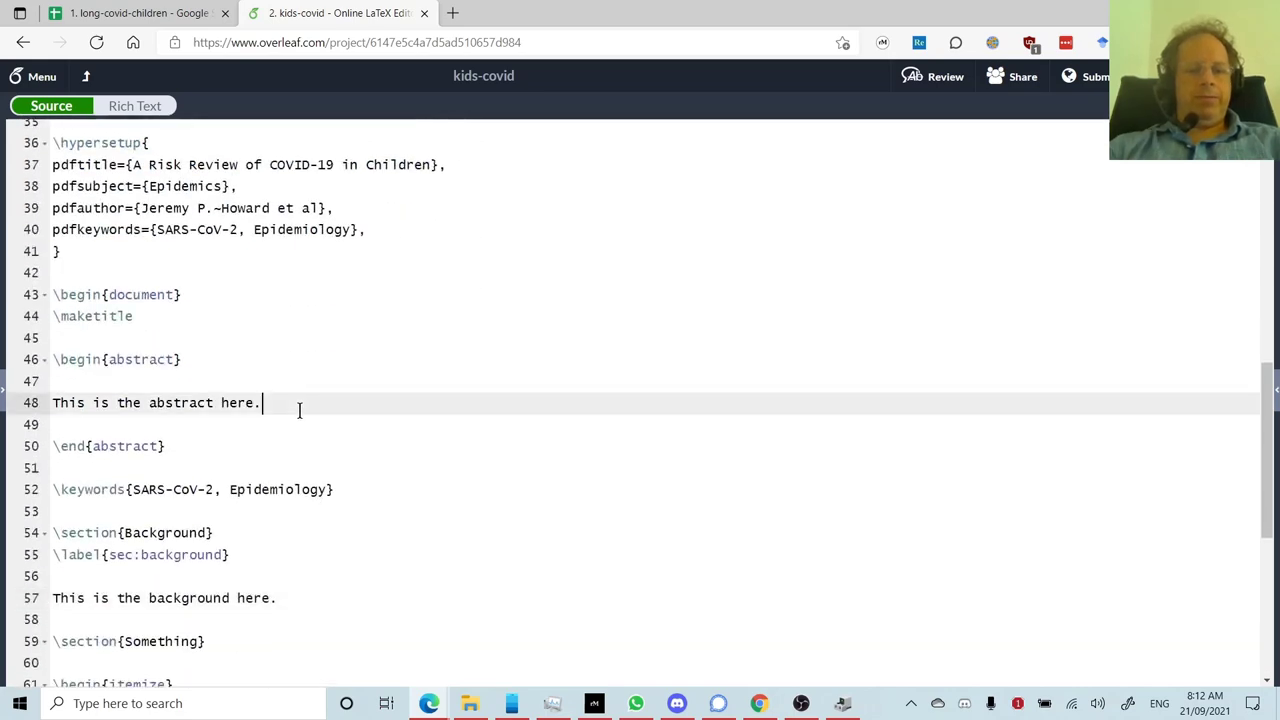
{"action": "type", "text": "Just type here..."}
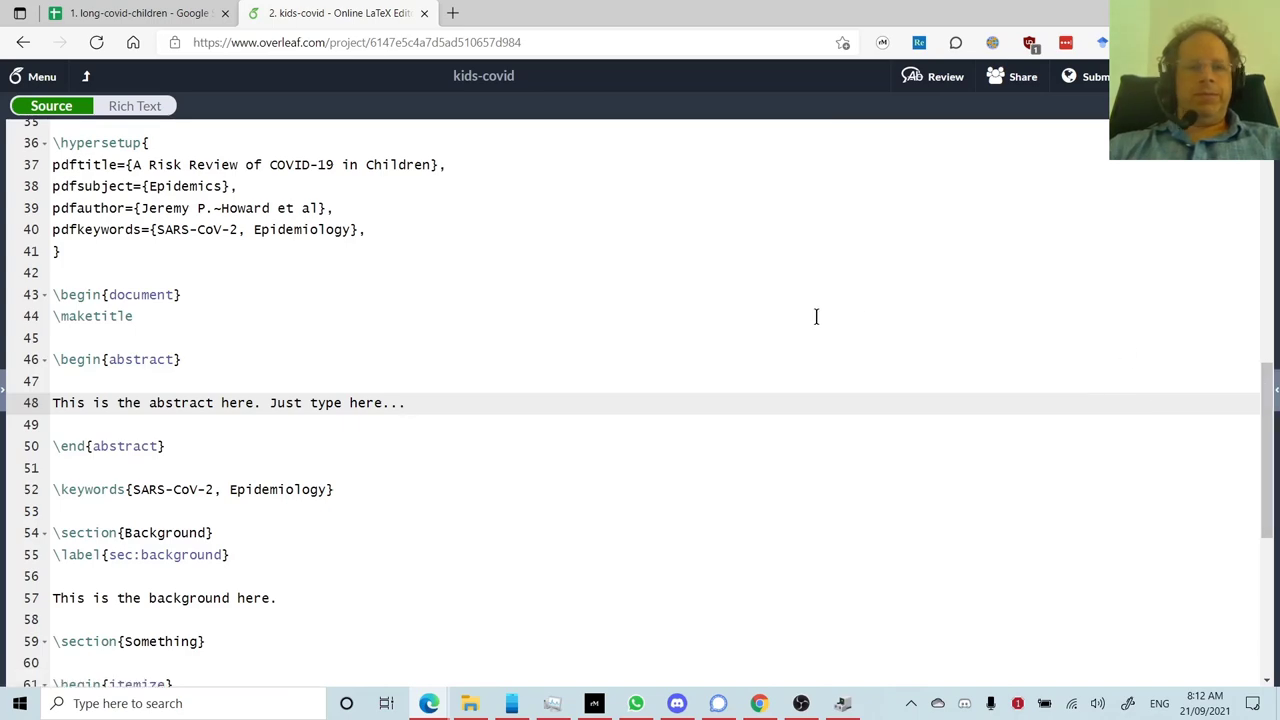
In Rich Text, add a new paragraph 'Here is a bullet list:' after the background sentence.
{"action": "left_click", "coordinate": [133, 106]}
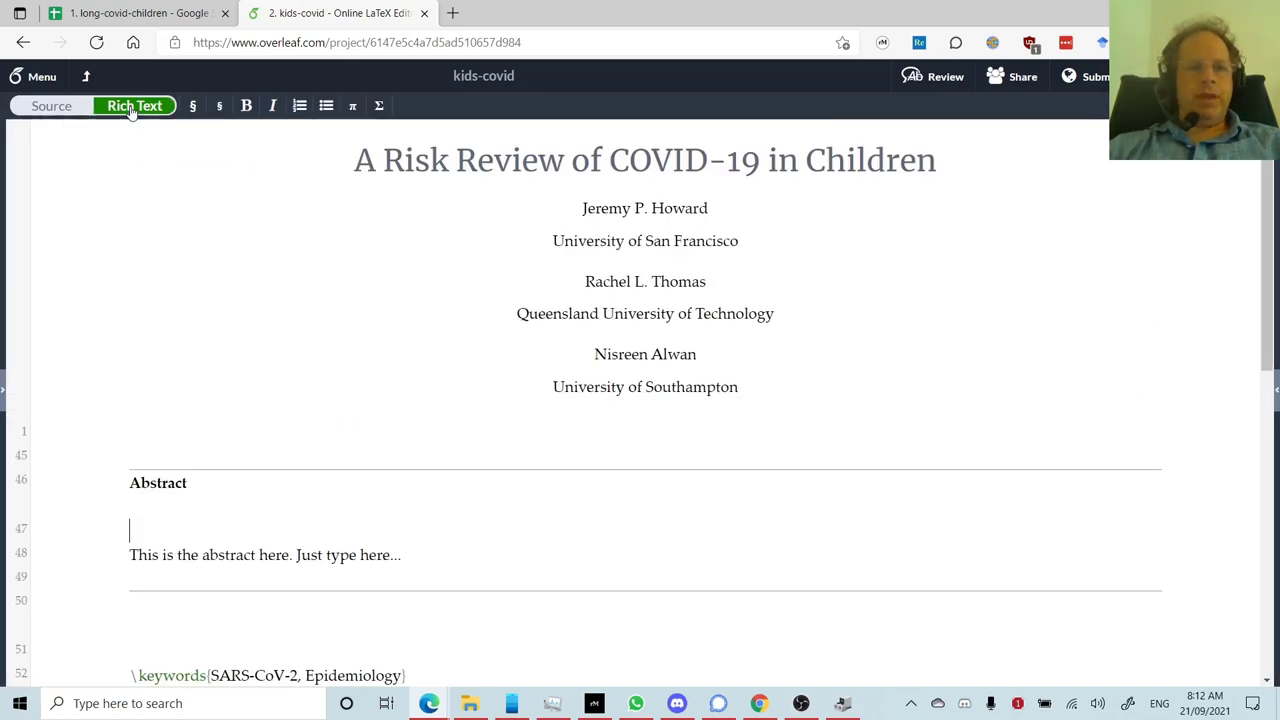
{"action": "scroll", "coordinate": [366, 469], "scroll_direction": "down", "scroll_amount": 1}
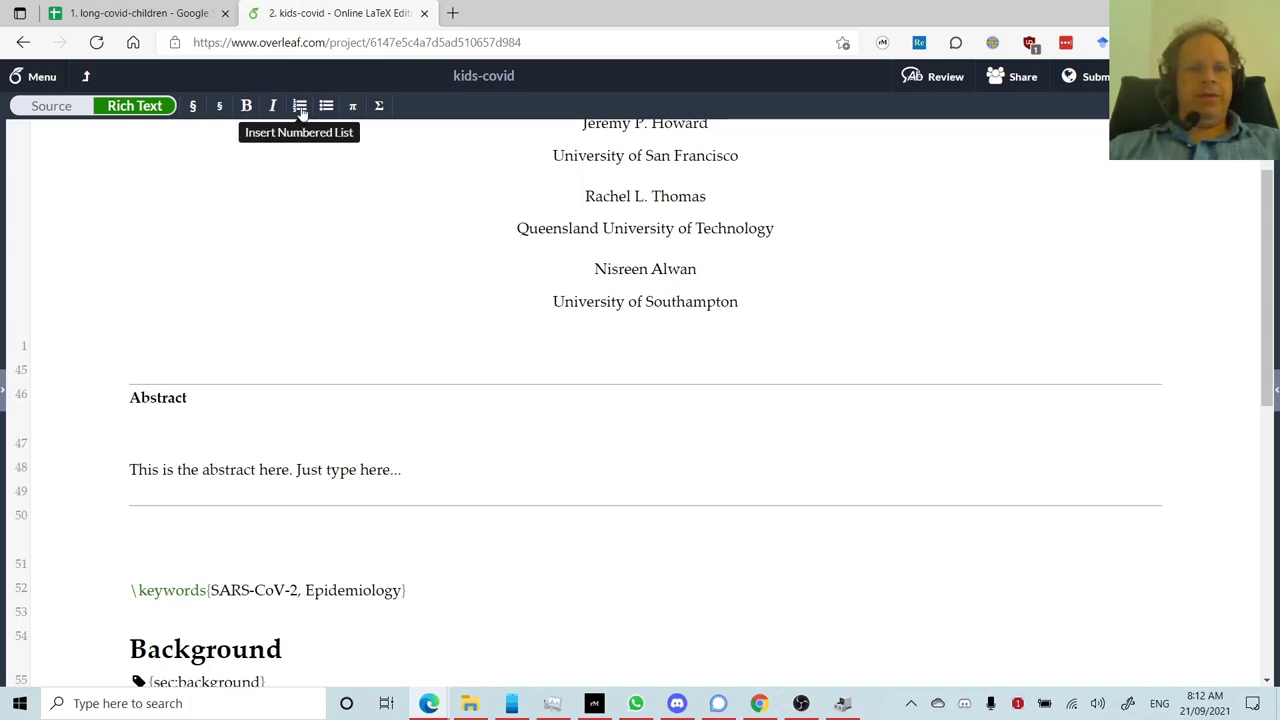
{"action": "scroll", "coordinate": [387, 432], "scroll_direction": "down", "scroll_amount": 1}
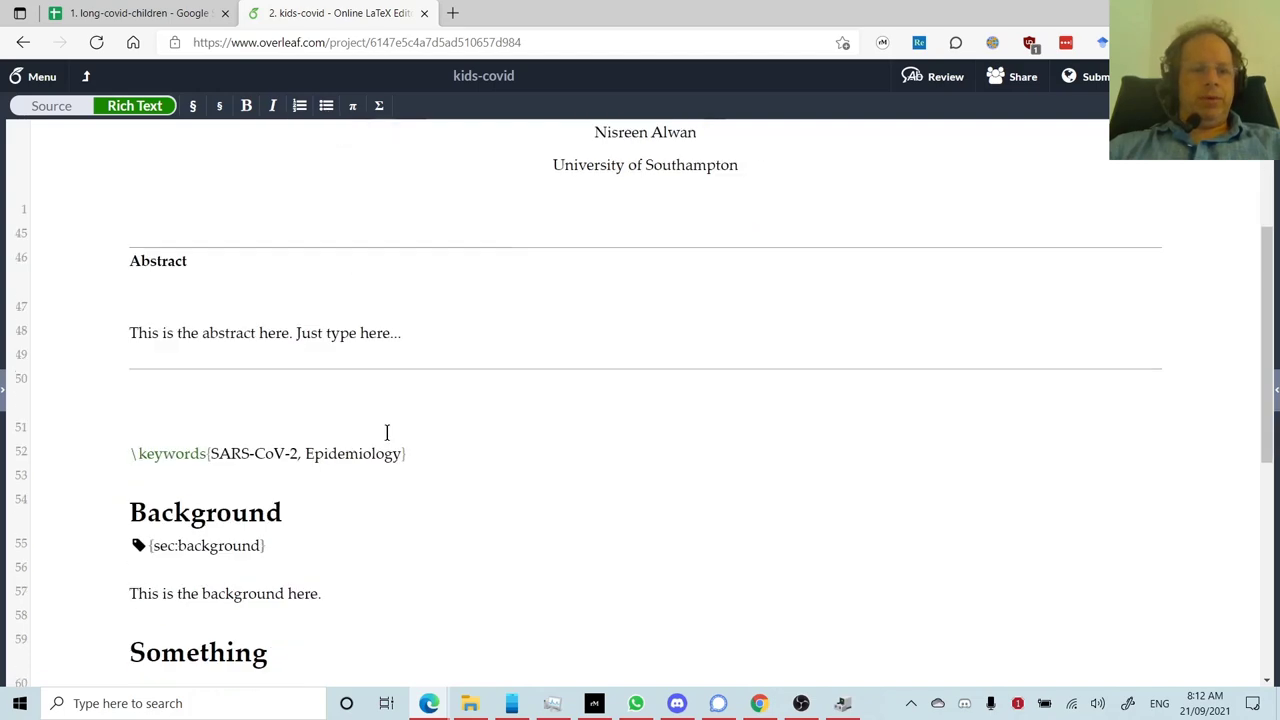
{"action": "scroll", "coordinate": [387, 432], "scroll_direction": "down", "scroll_amount": 1}
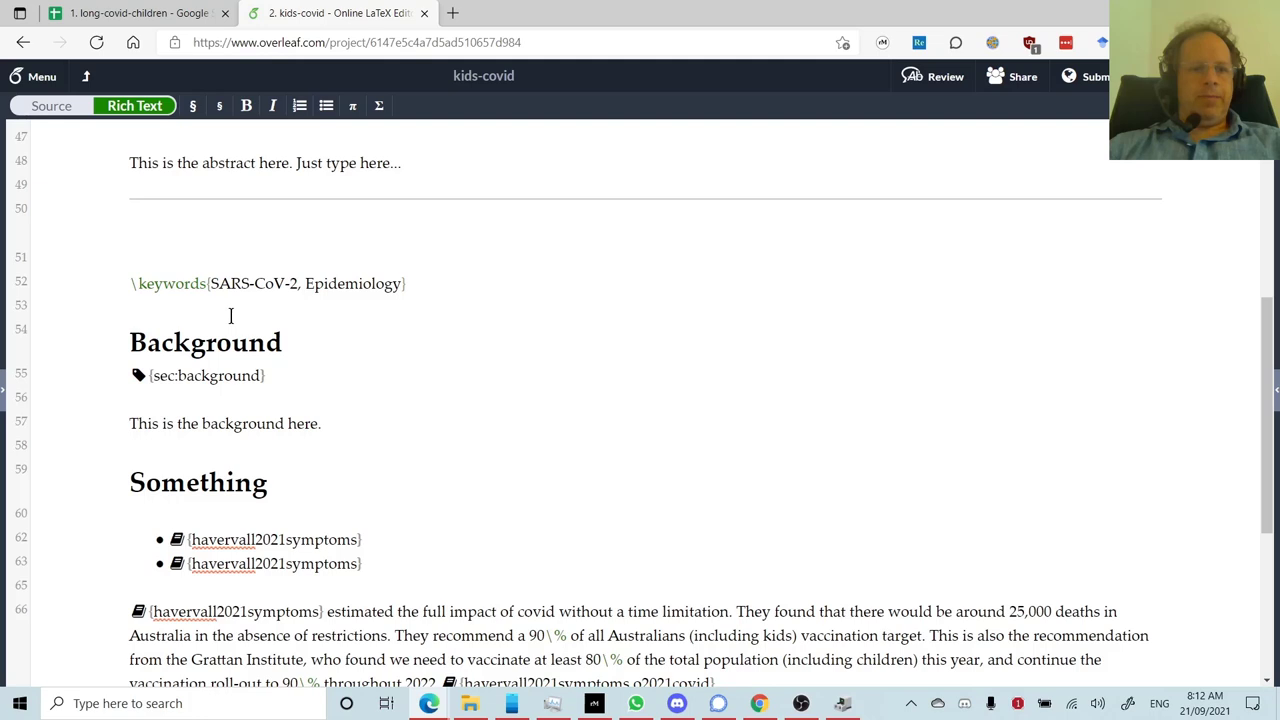
{"action": "left_click", "coordinate": [341, 426]}
{"action": "key", "text": "Return"}
{"action": "key", "text": "Return"}
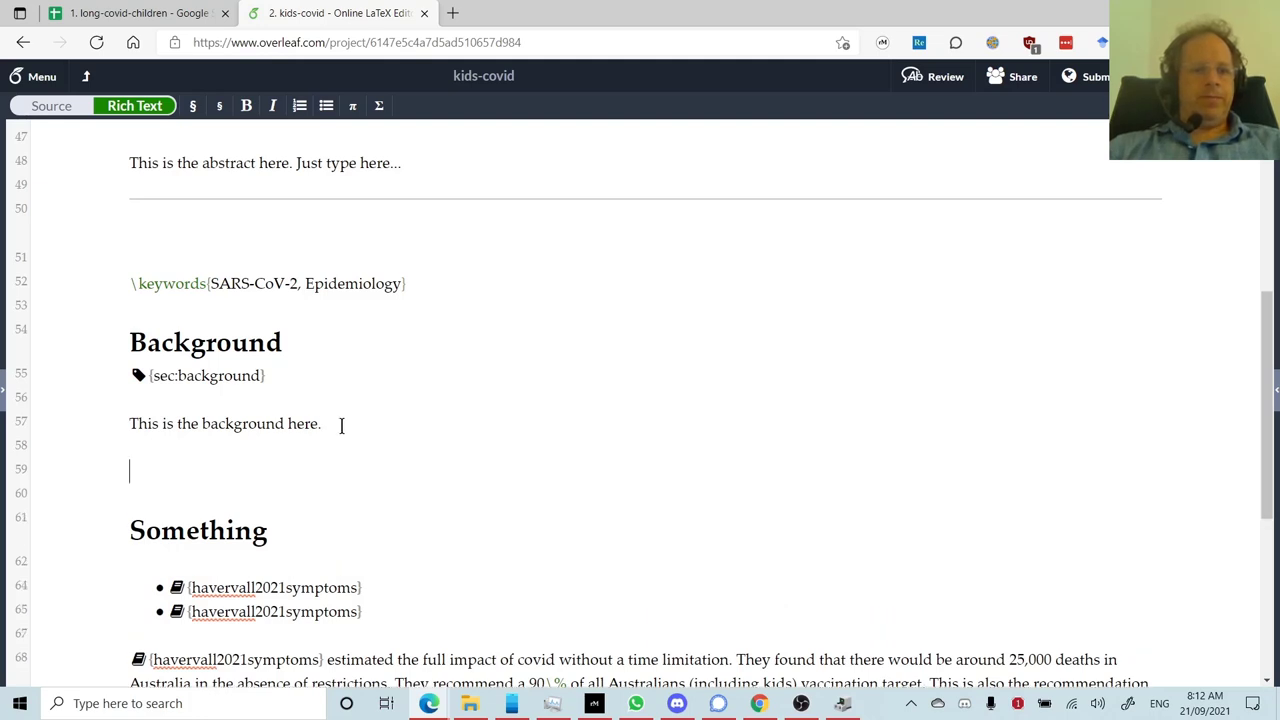
{"action": "type", "text": "Here is a bu"}
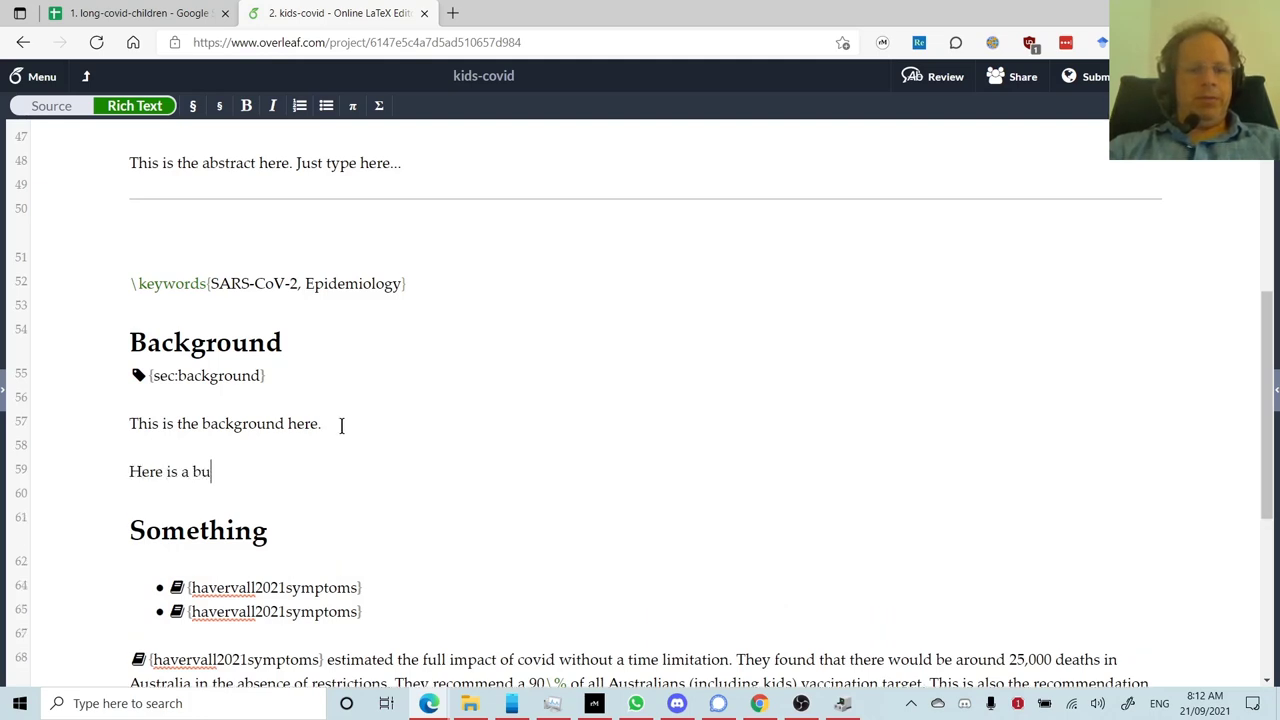
{"action": "type", "text": "llet list:"}
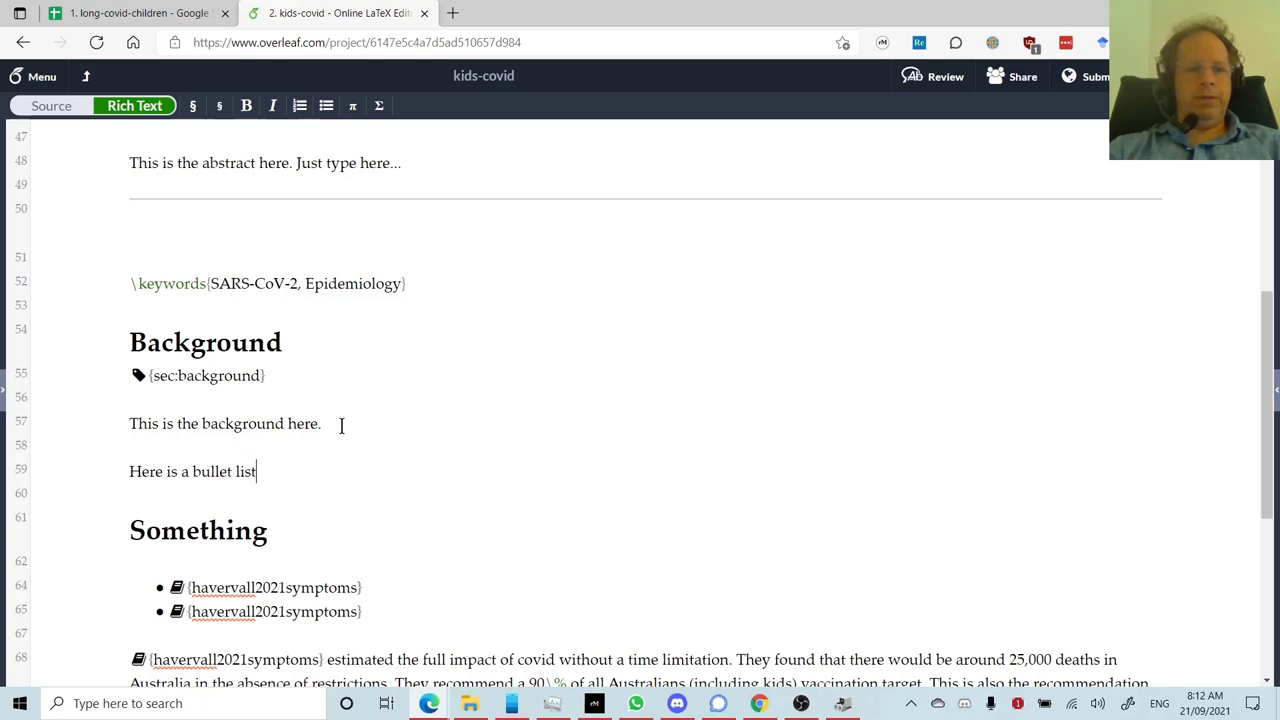
Add a bulleted list with items First and Second, removing the extra empty line.
{"action": "key", "text": "Return"}
{"action": "key", "text": "Return"}
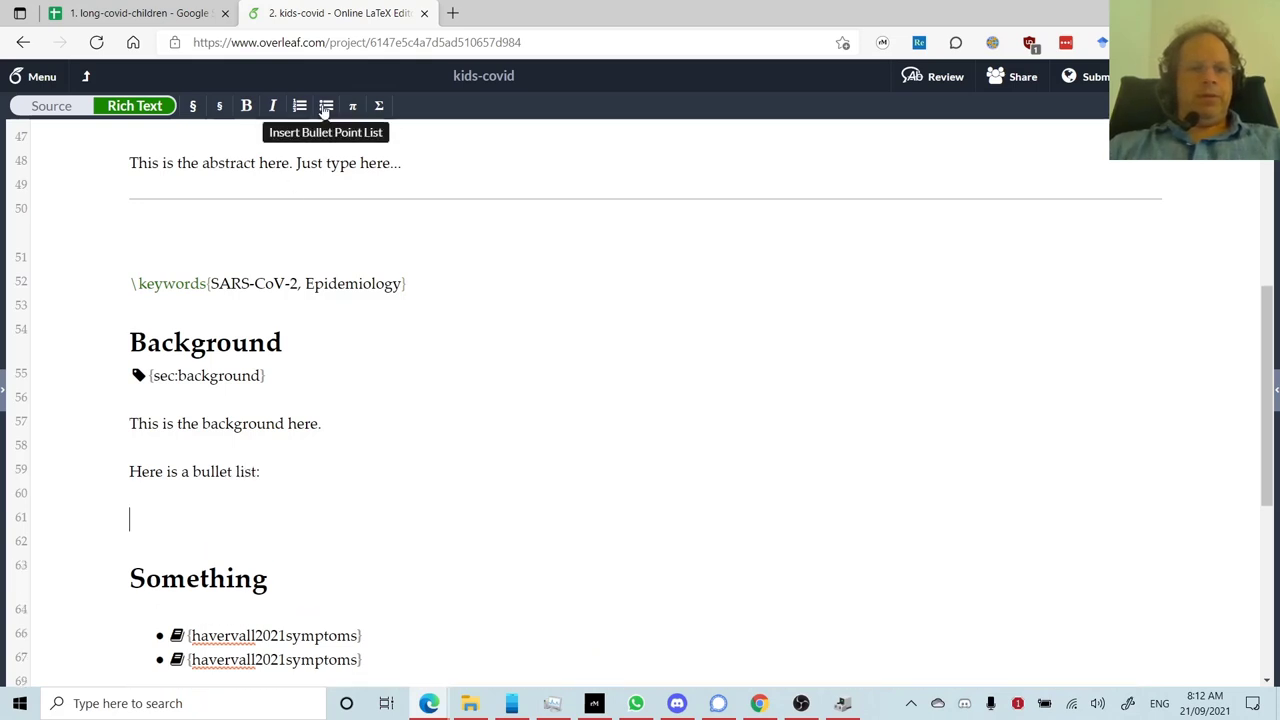
{"action": "left_click", "coordinate": [326, 105]}
{"action": "type", "text": "First"}
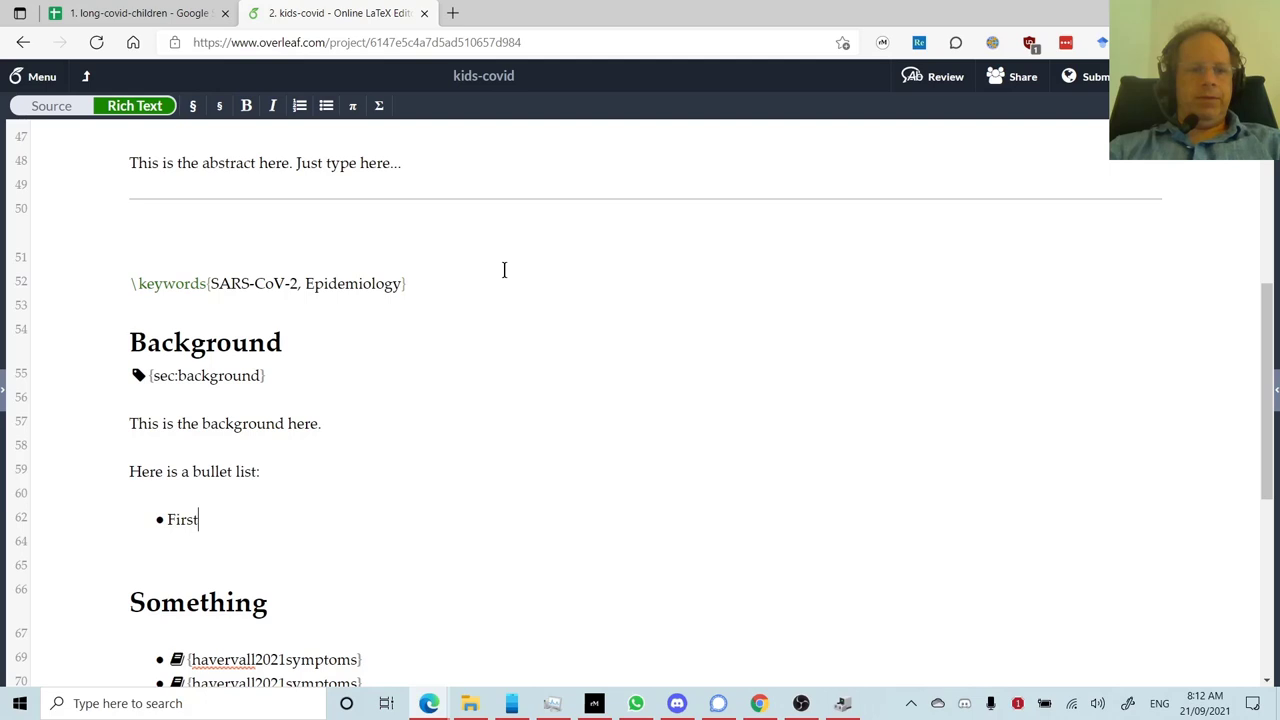
{"action": "key", "text": "Return"}
{"action": "type", "text": "Secon"}
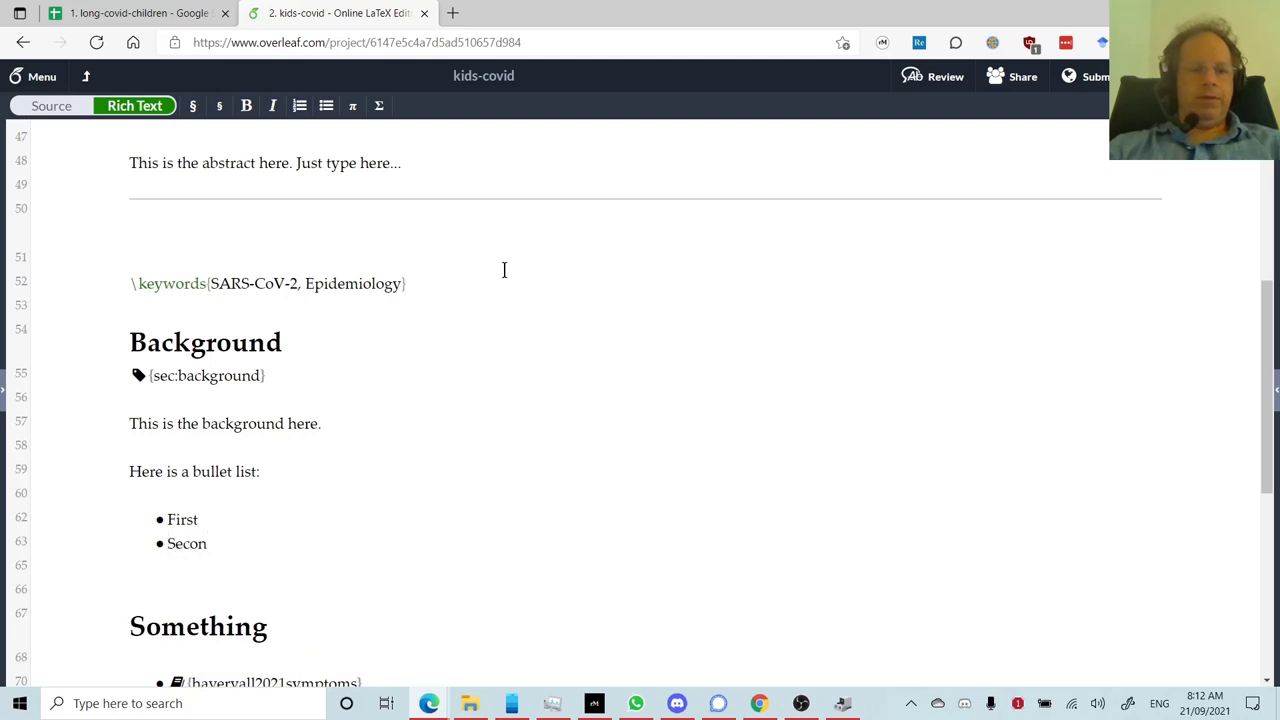
{"action": "type", "text": "d"}
{"action": "key", "text": "Return"}
{"action": "key", "text": "Return"}
{"action": "key", "text": "Delete"}
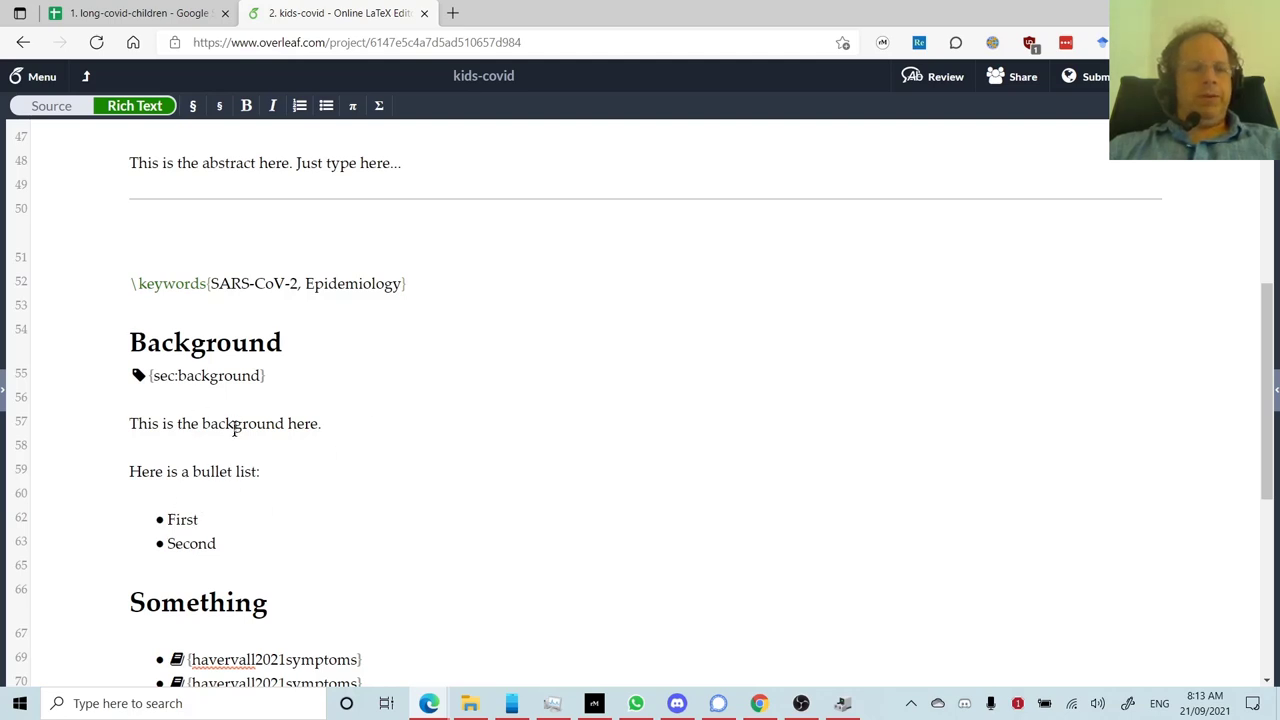
Return to the LaTeX source and inspect the new itemize block.
{"action": "left_click", "coordinate": [55, 108]}
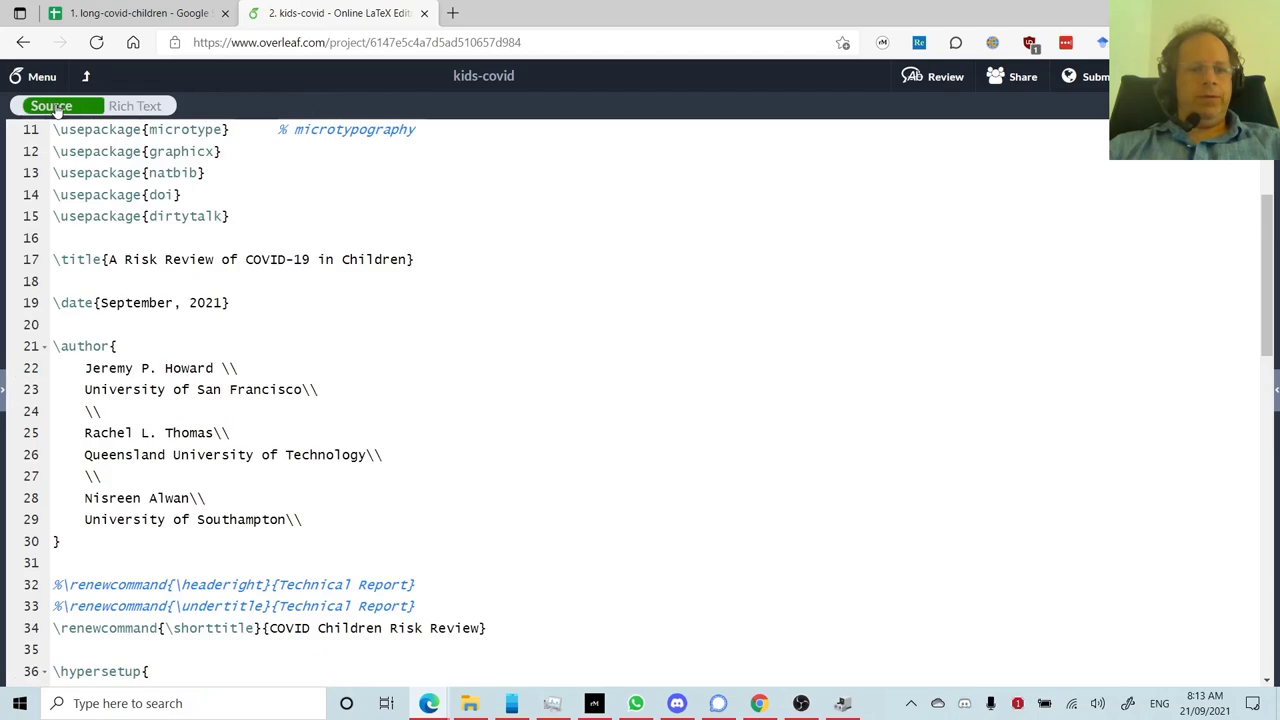
{"action": "scroll", "coordinate": [537, 637], "scroll_direction": "down", "scroll_amount": 5}
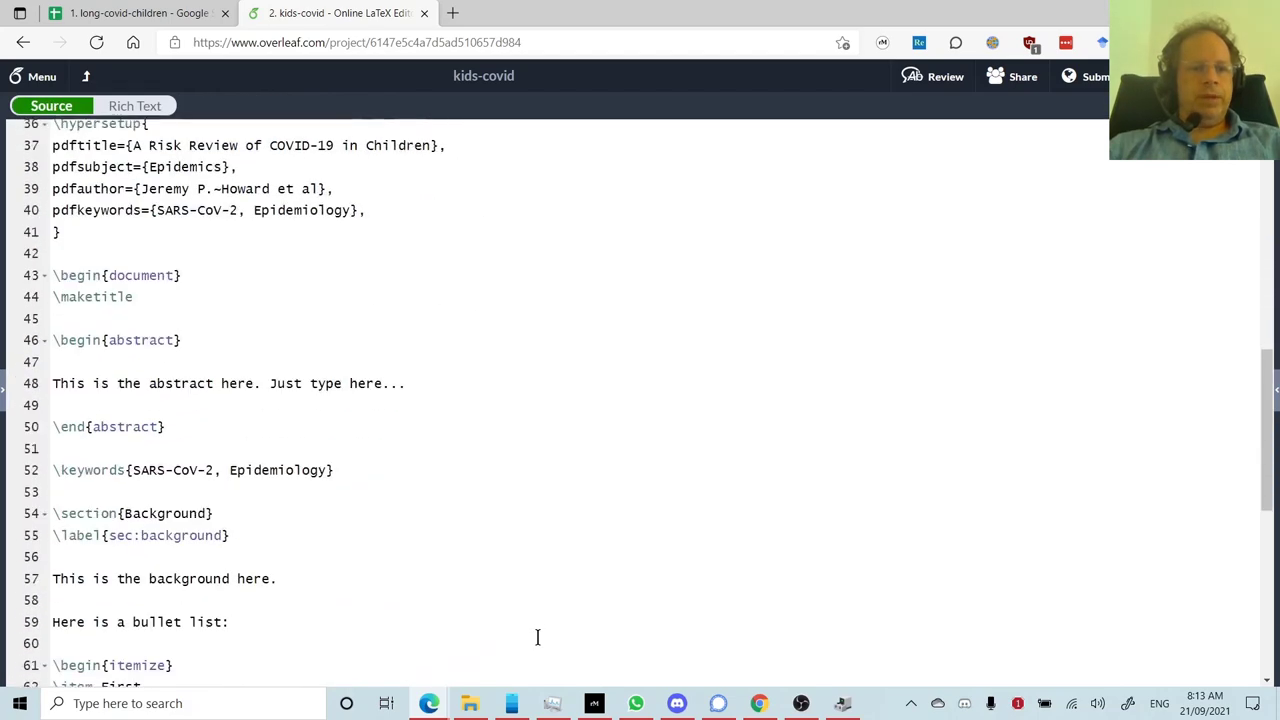
{"action": "scroll", "coordinate": [483, 568], "scroll_direction": "down", "scroll_amount": 1}
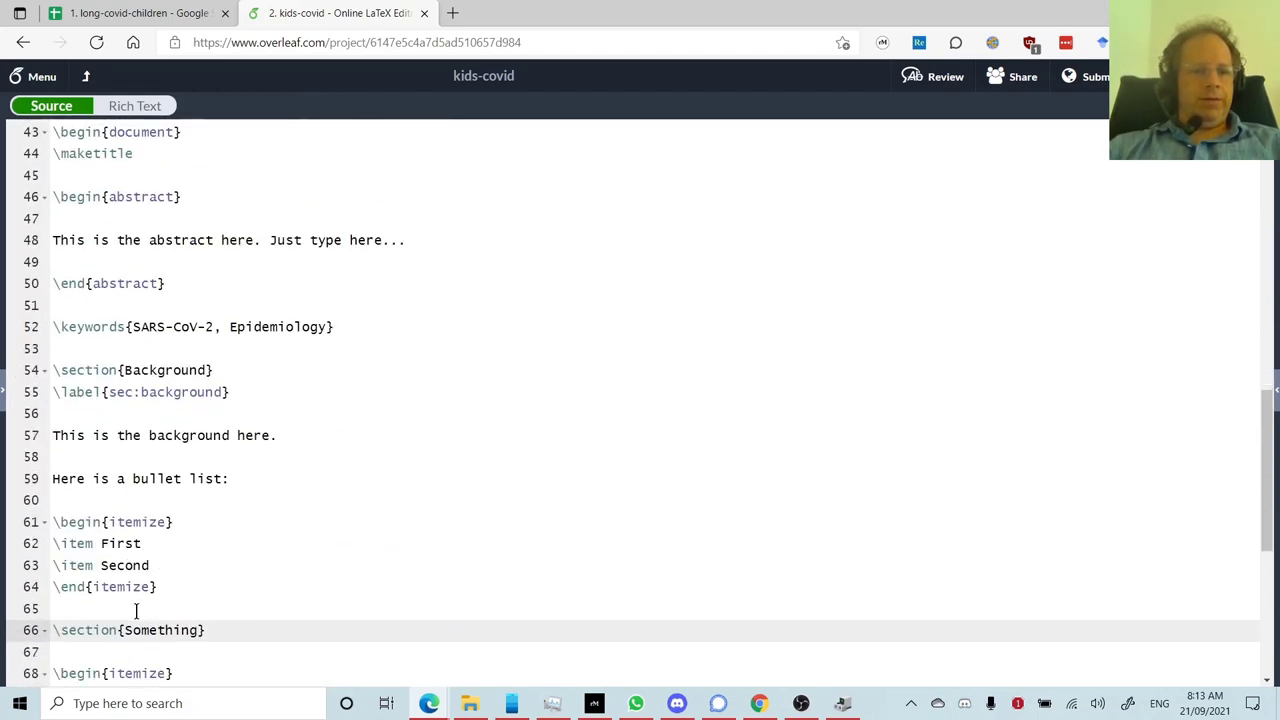
{"action": "left_click_drag", "start_coordinate": [174, 592], "coordinate": [50, 532]}
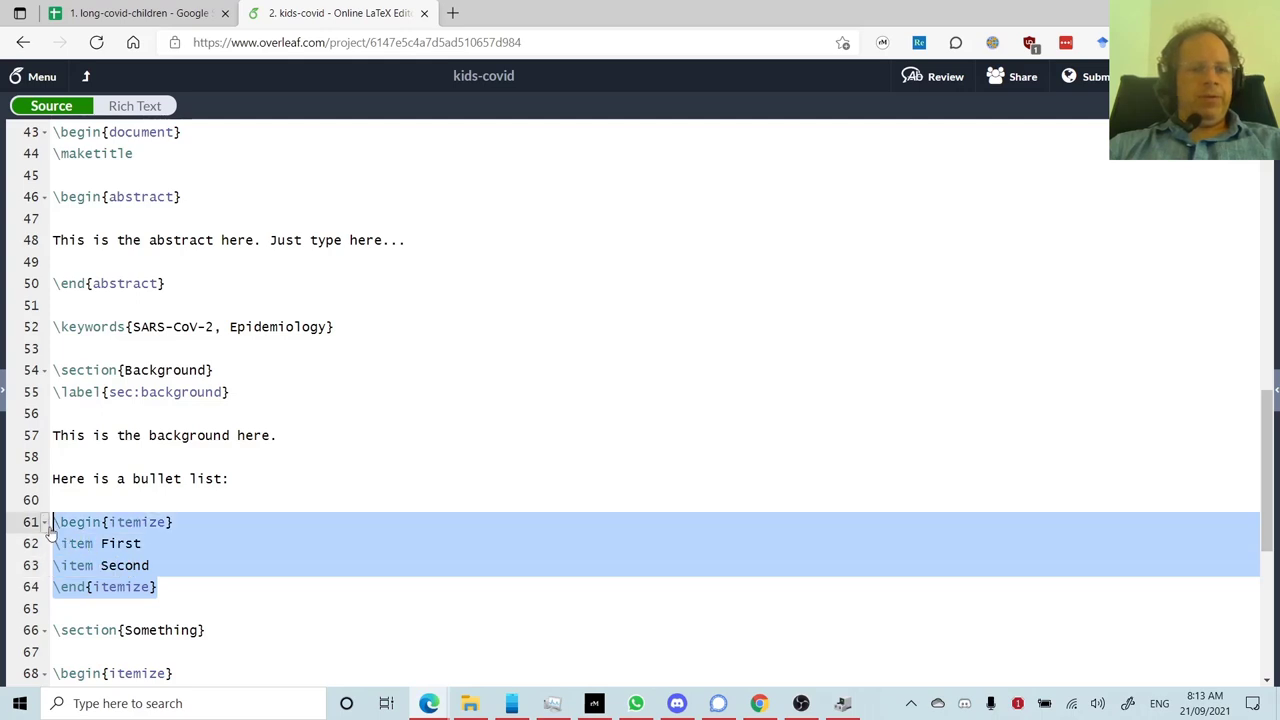
{"action": "left_click", "coordinate": [200, 591]}
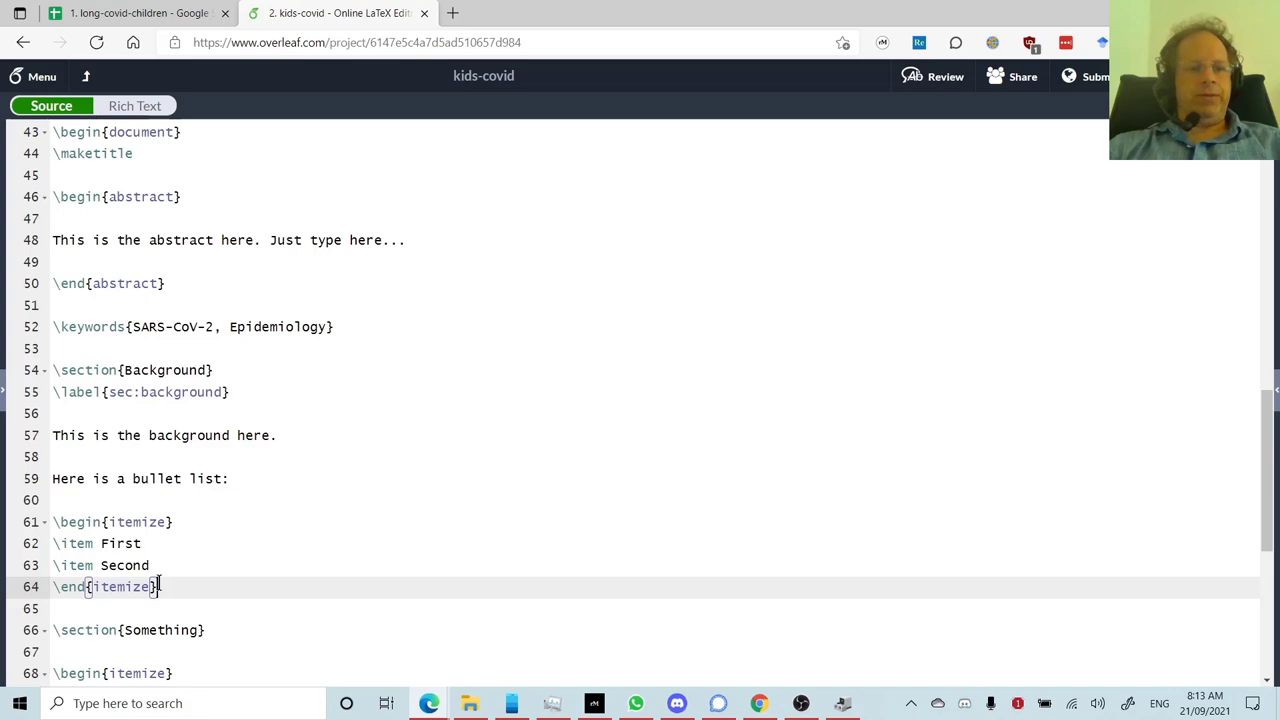
Show and recompile the PDF to confirm the First and Second bullets, then hide it.
{"action": "left_click", "coordinate": [1275, 392]}
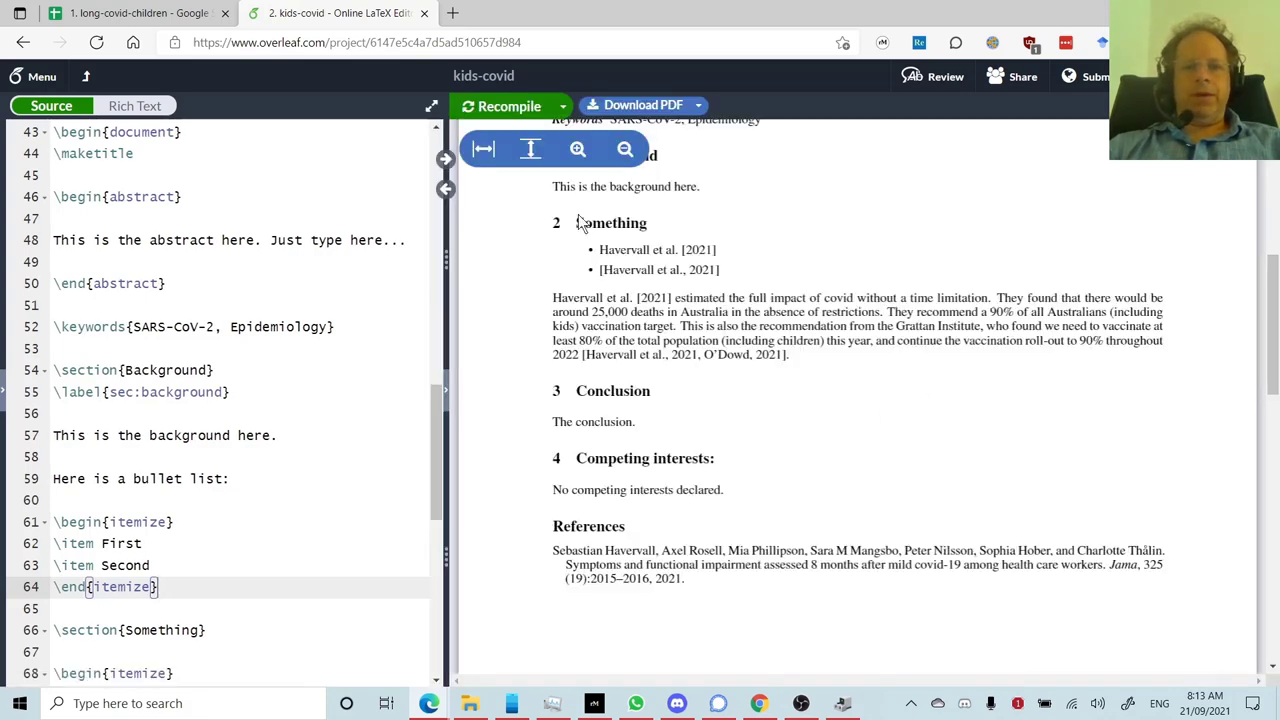
{"action": "left_click", "coordinate": [489, 106]}
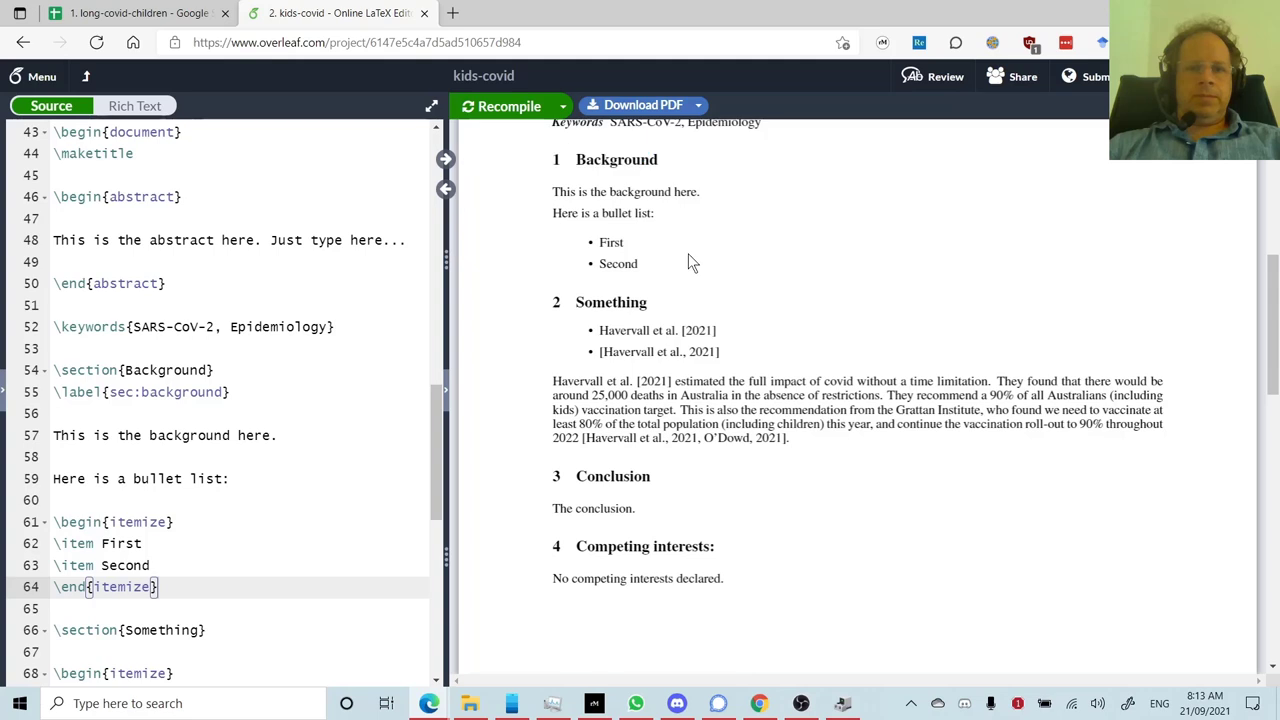
{"action": "scroll", "coordinate": [690, 262], "scroll_direction": "up", "scroll_amount": 1}
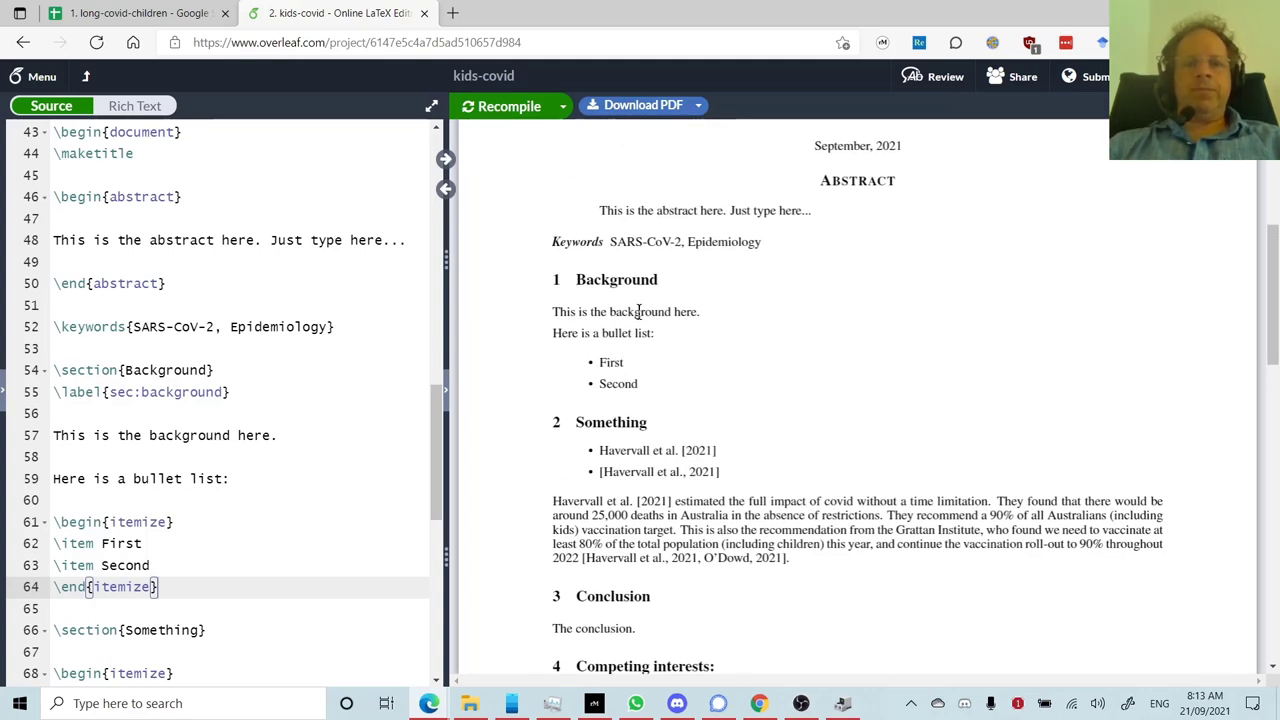
{"action": "left_click", "coordinate": [446, 390]}
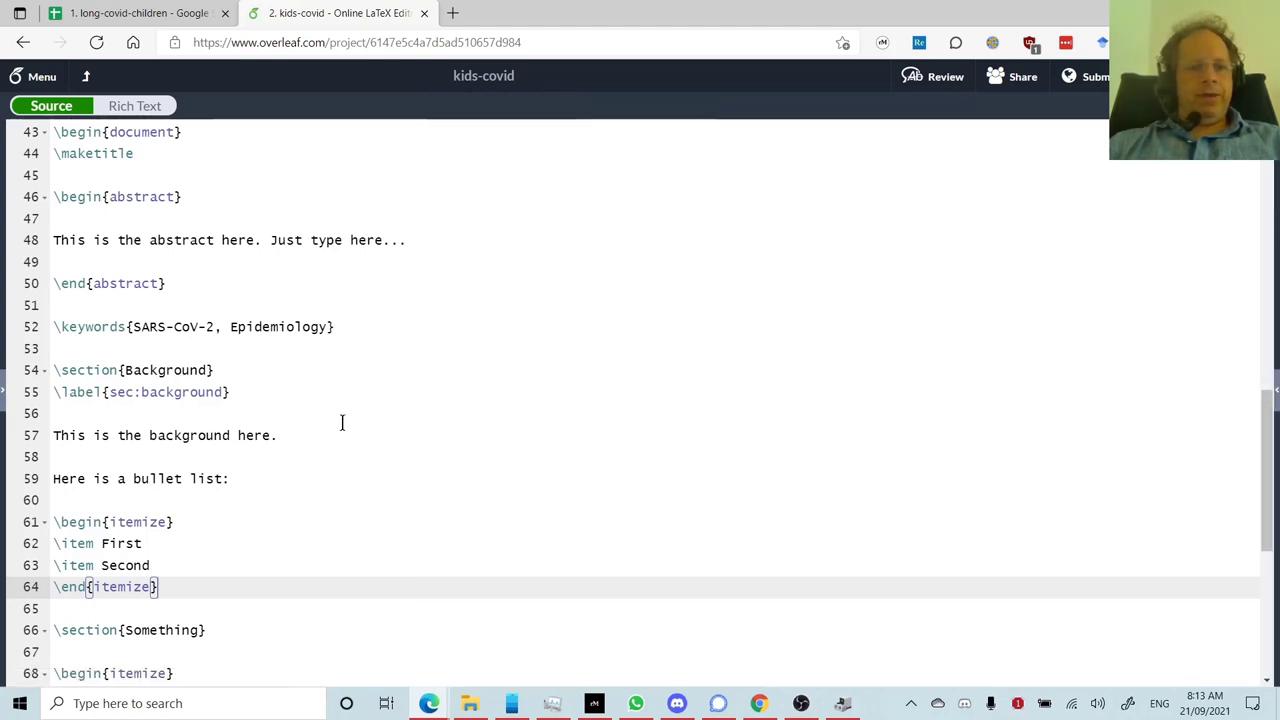
{"action": "left_click", "coordinate": [134, 106]}
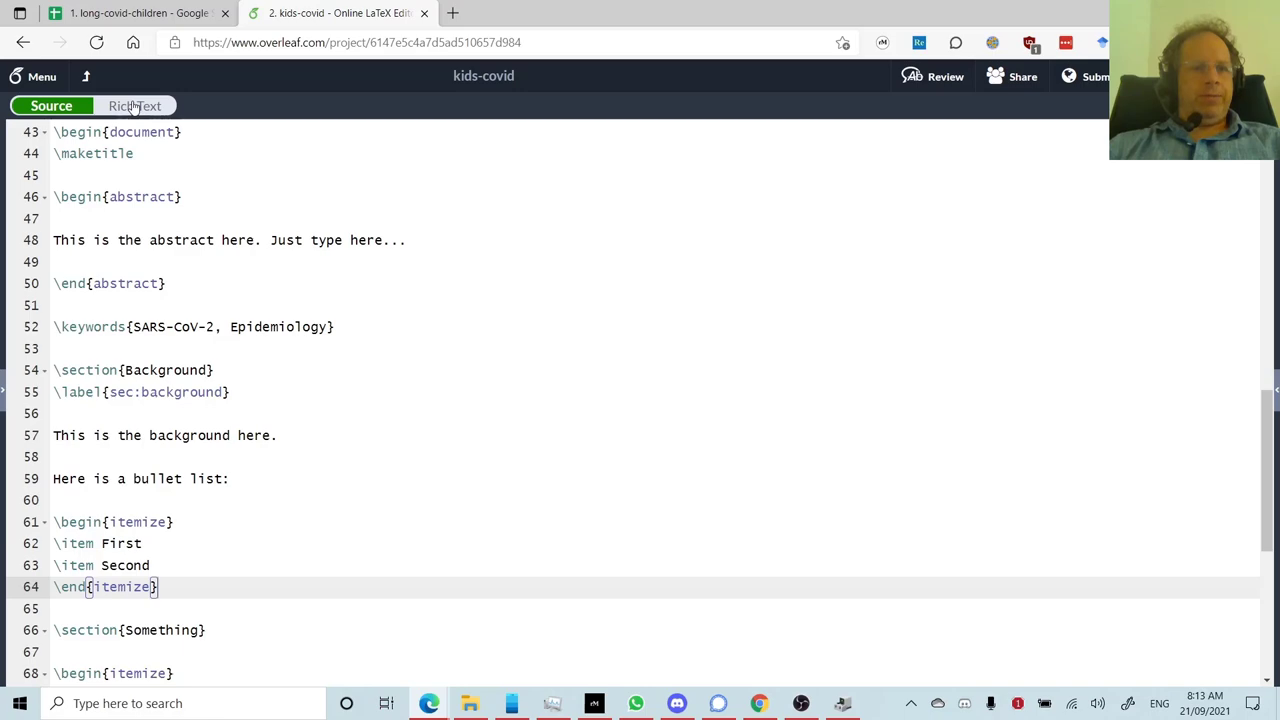
{"action": "scroll", "coordinate": [143, 340], "scroll_direction": "down", "scroll_amount": 4}
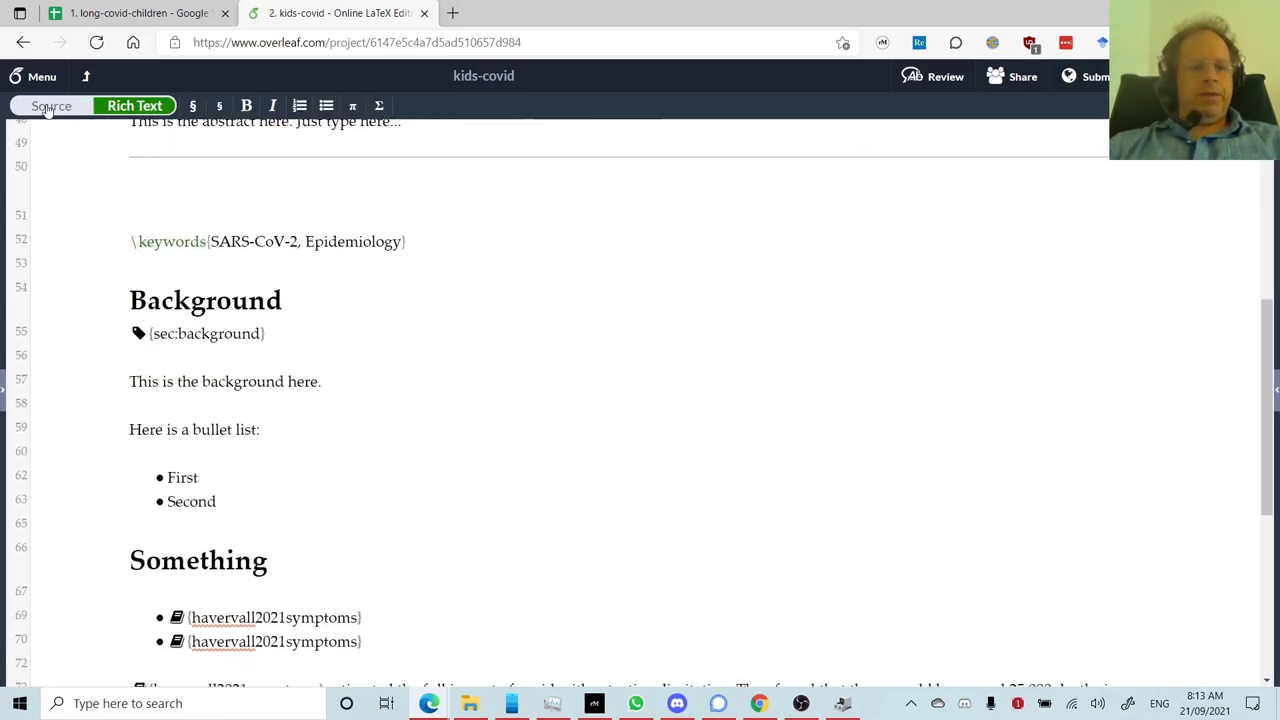
{"action": "left_click", "coordinate": [49, 106]}
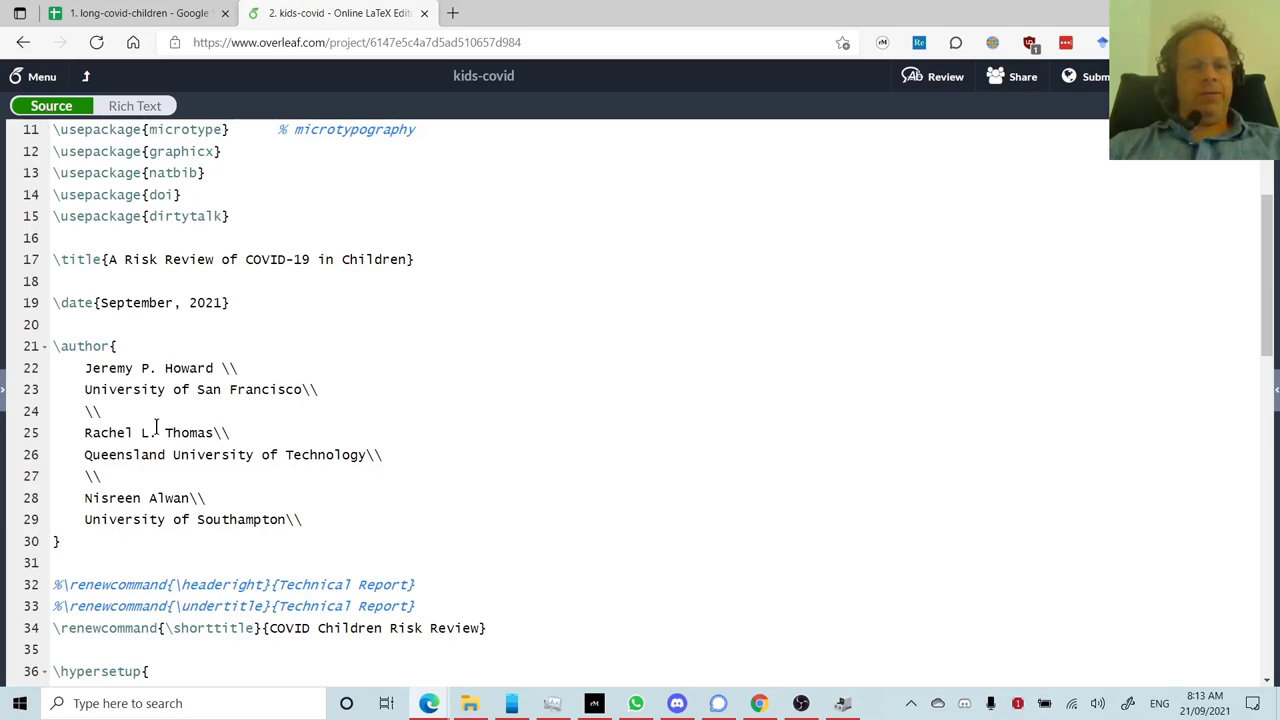
{"action": "scroll", "coordinate": [186, 468], "scroll_direction": "down", "scroll_amount": 2}
{"action": "scroll", "coordinate": [186, 466], "scroll_direction": "down", "scroll_amount": 3}
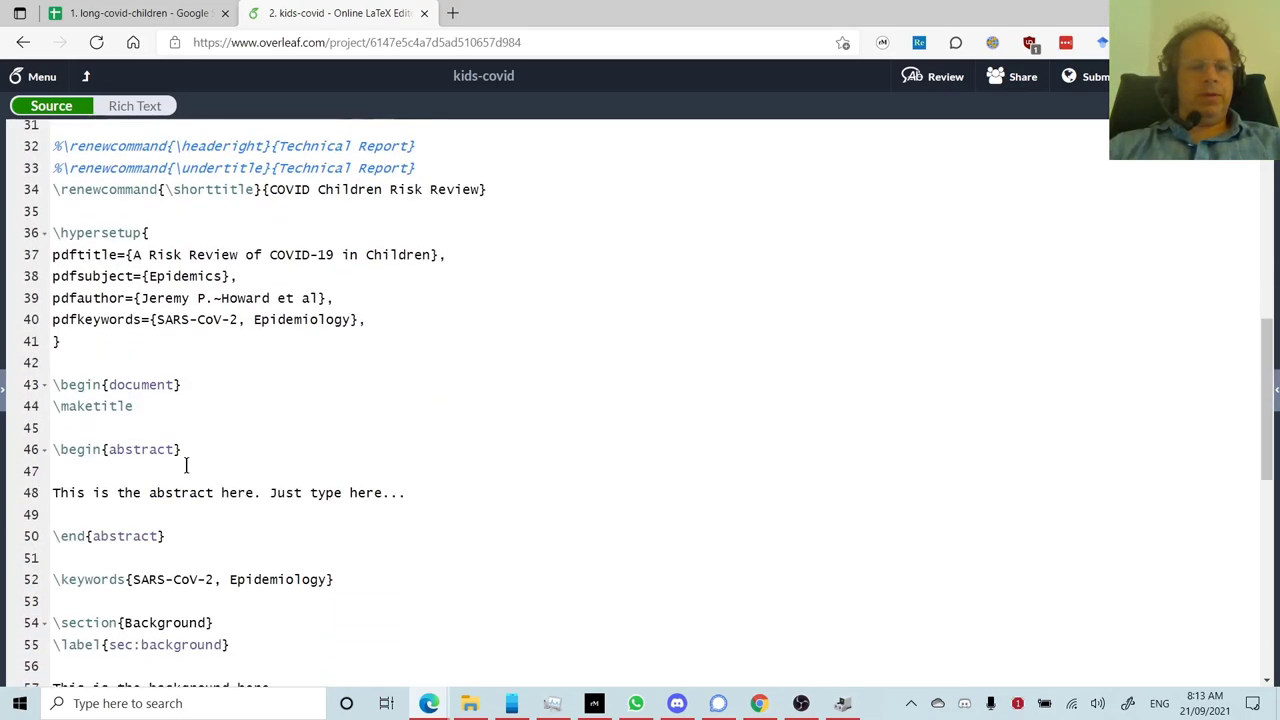
{"action": "scroll", "coordinate": [186, 466], "scroll_direction": "down", "scroll_amount": 4}
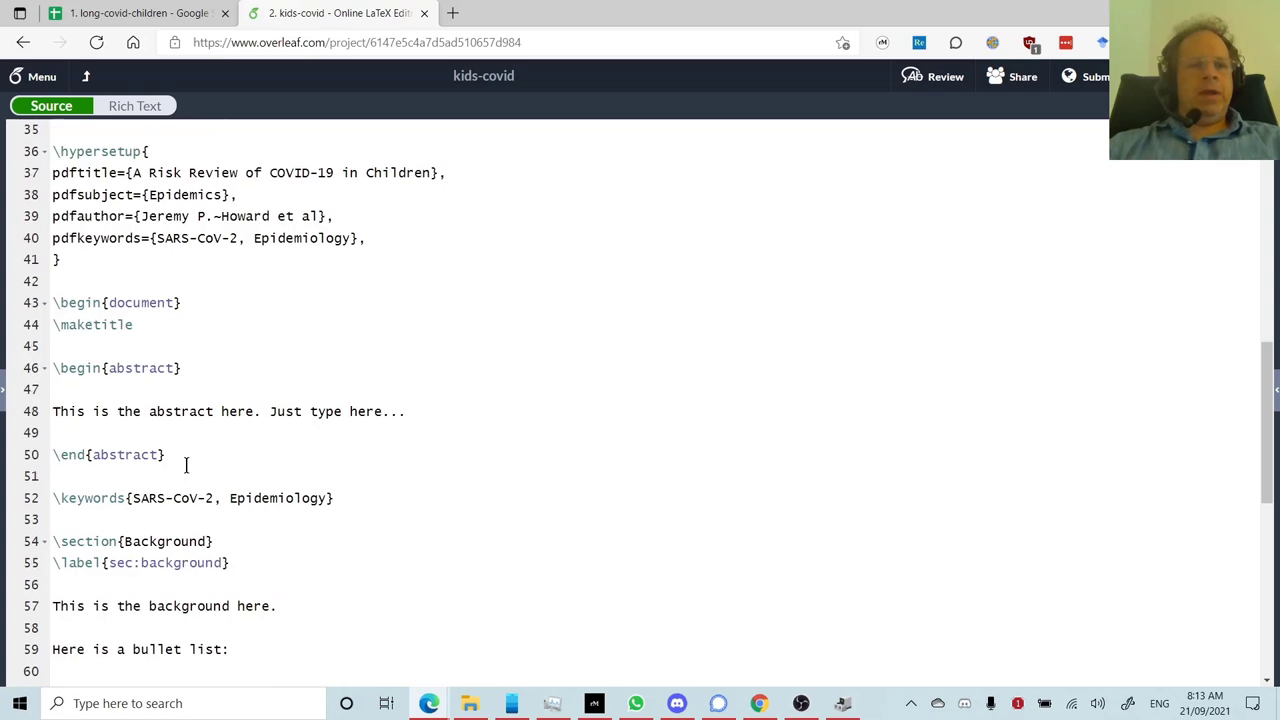
{"action": "scroll", "coordinate": [186, 466], "scroll_direction": "down", "scroll_amount": 1}
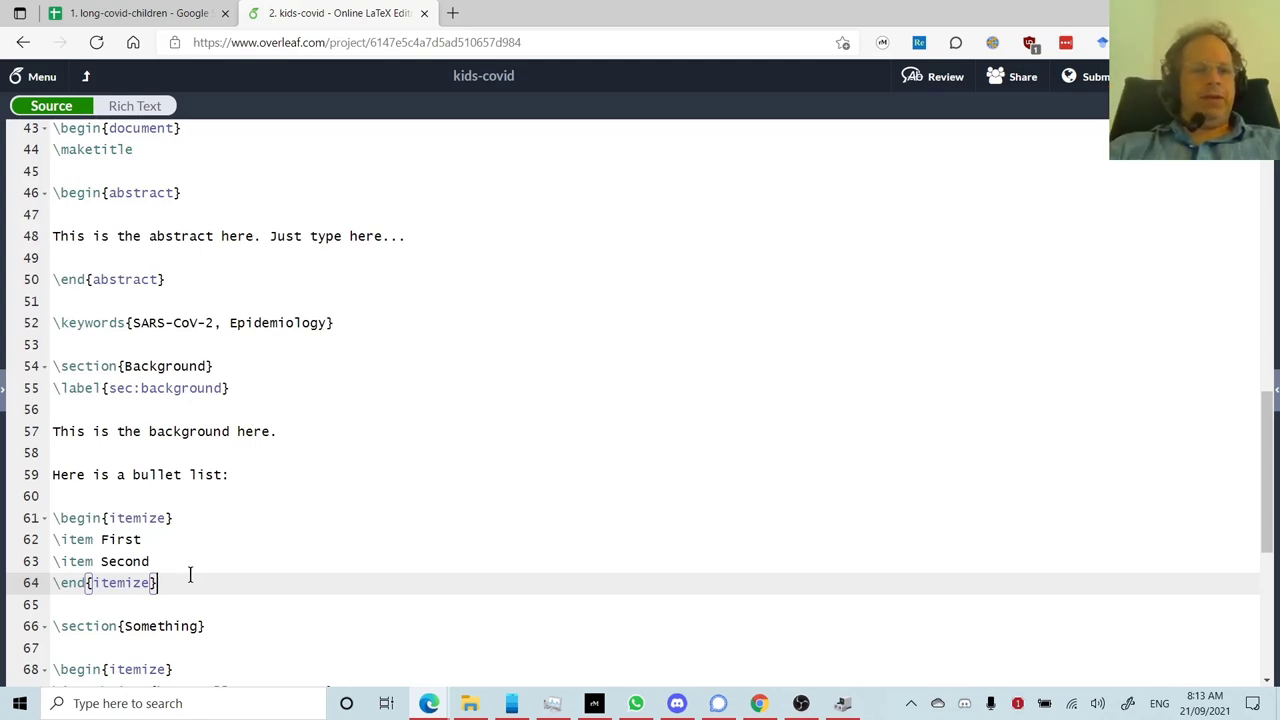
{"action": "key", "text": "Down"}
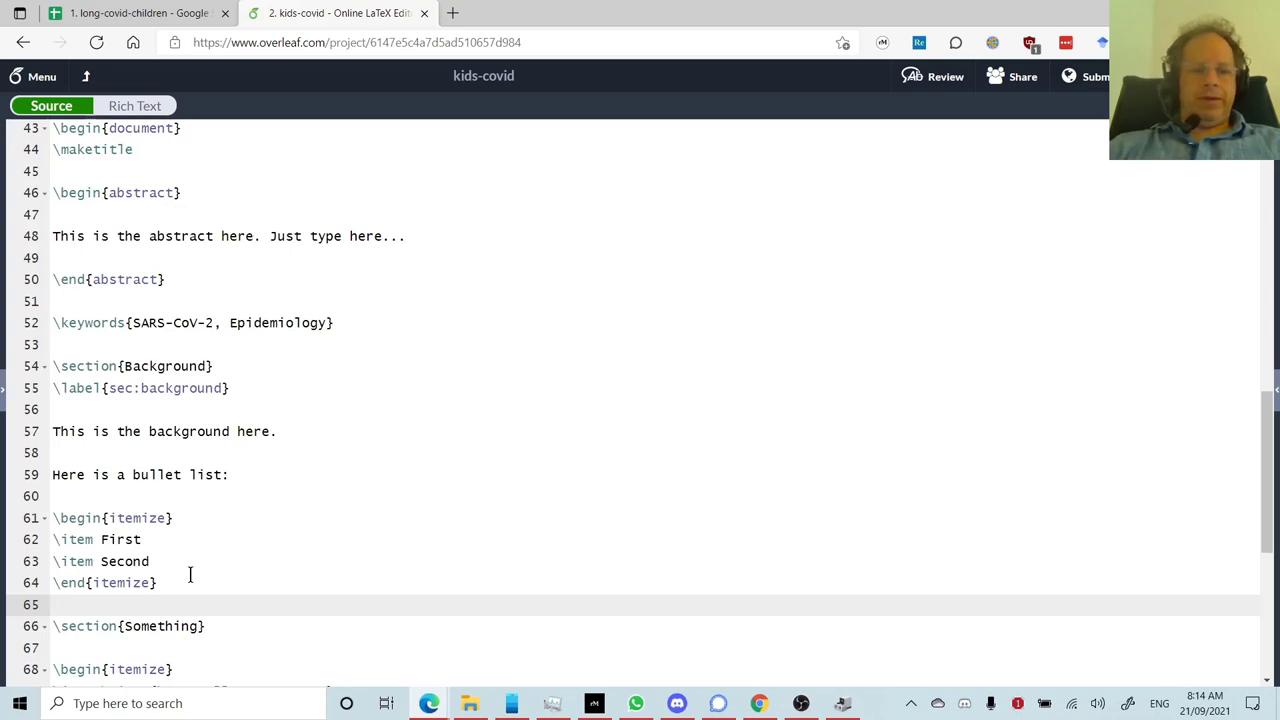
{"action": "scroll", "coordinate": [190, 575], "scroll_direction": "down", "scroll_amount": 3}
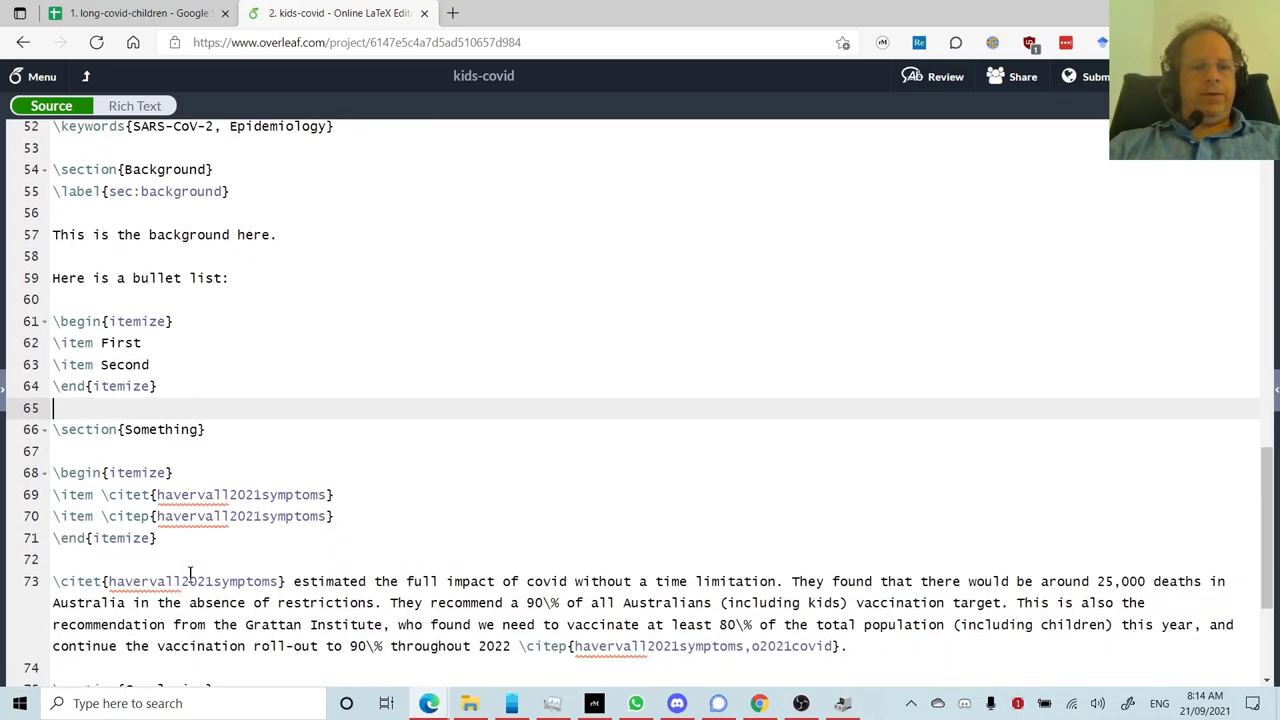
{"action": "scroll", "coordinate": [190, 575], "scroll_direction": "up", "scroll_amount": 1}
{"action": "scroll", "coordinate": [190, 575], "scroll_direction": "down", "scroll_amount": 1}
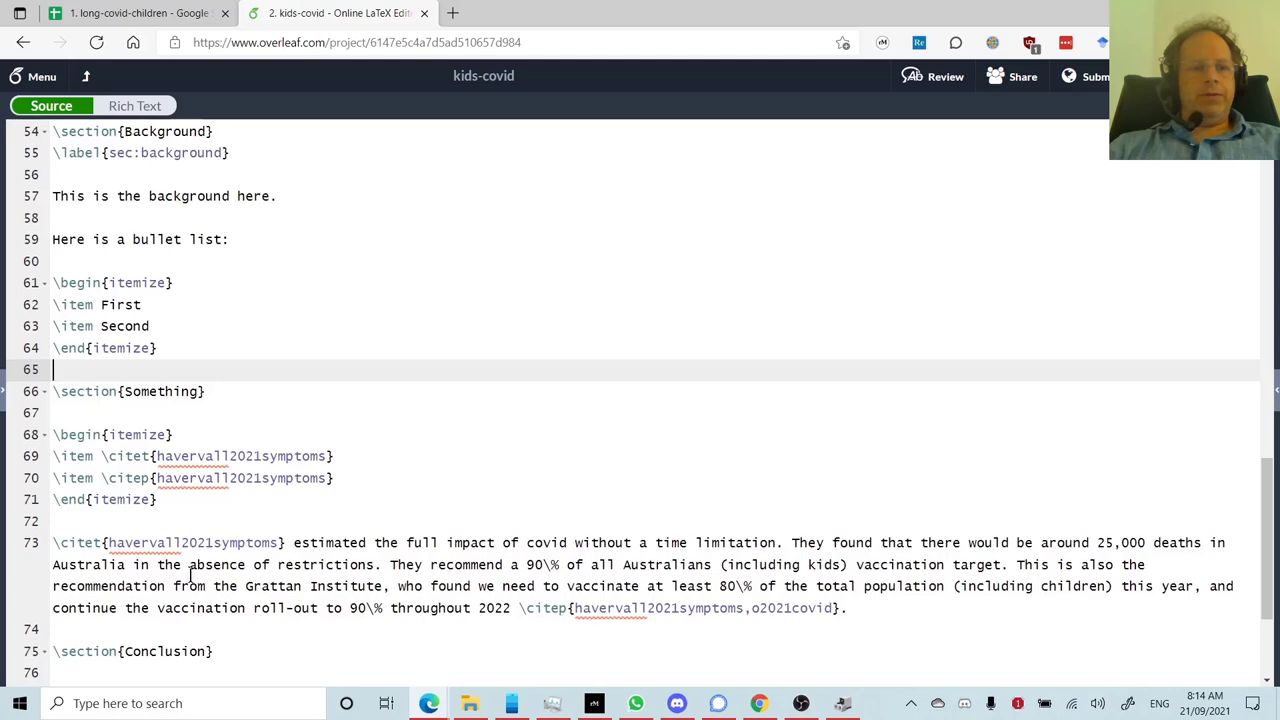
{"action": "scroll", "coordinate": [190, 575], "scroll_direction": "down", "scroll_amount": 1}
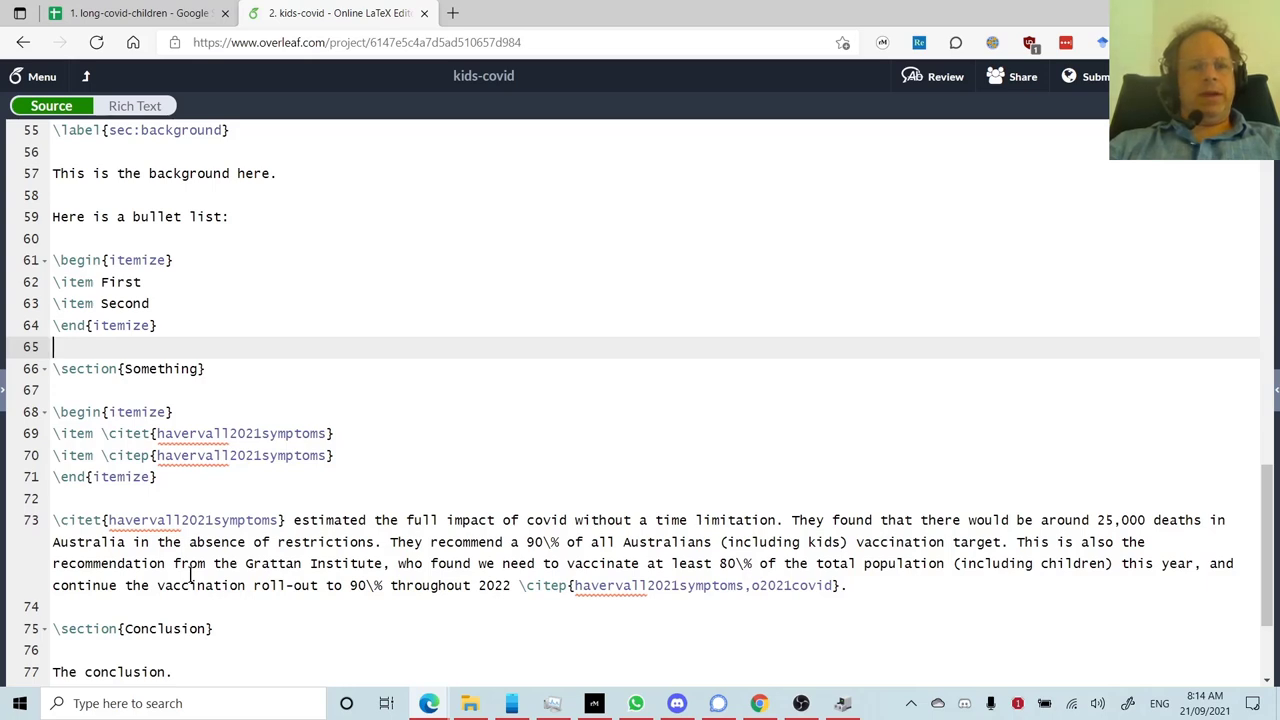
Insert a standalone \citet{alwan2020doctors} line above the long citation paragraph at line 73.
{"action": "left_click", "coordinate": [68, 498]}
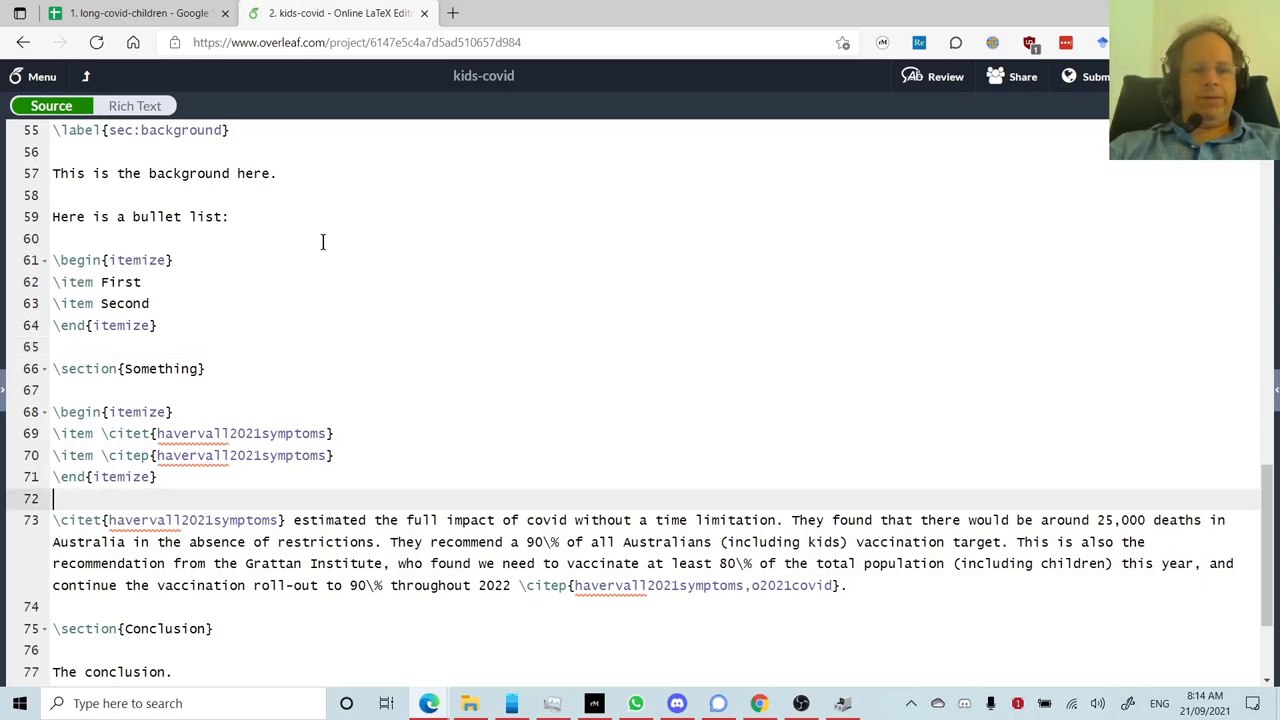
{"action": "key", "text": "Return"}
{"action": "key", "text": "Return"}
{"action": "key", "text": "Up"}
{"action": "type", "text": "\\"}
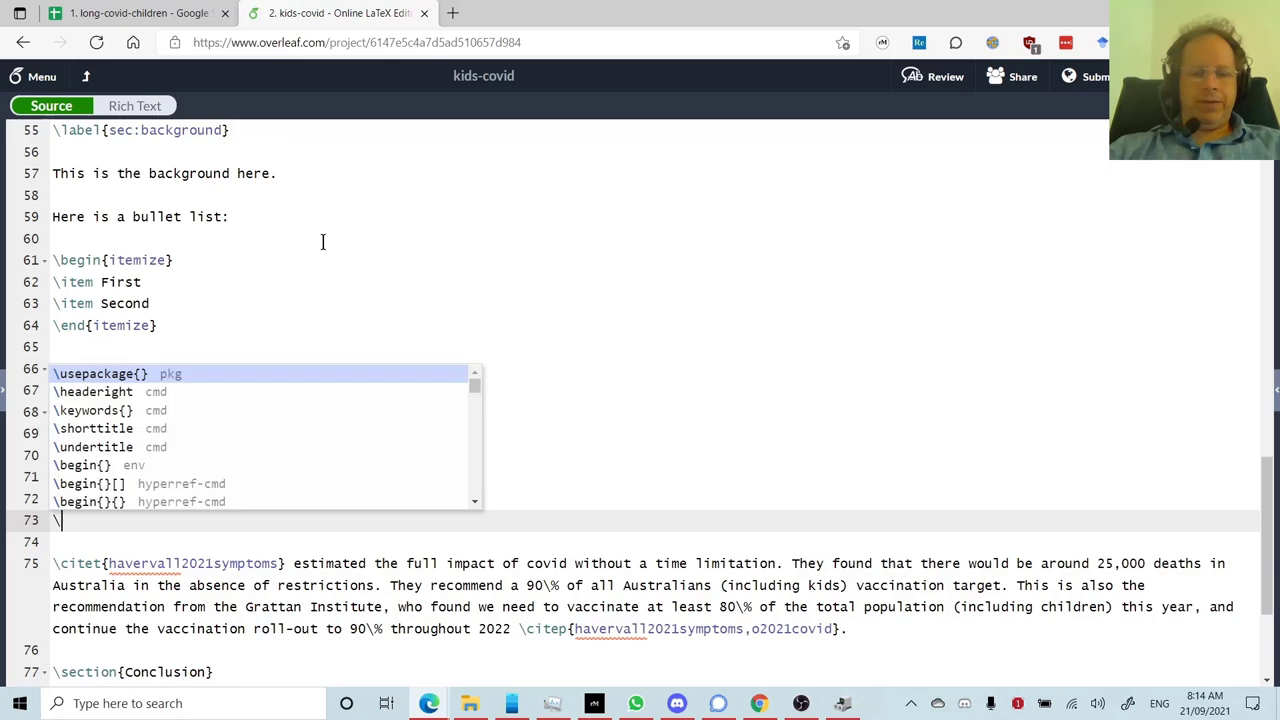
{"action": "type", "text": "cite"}
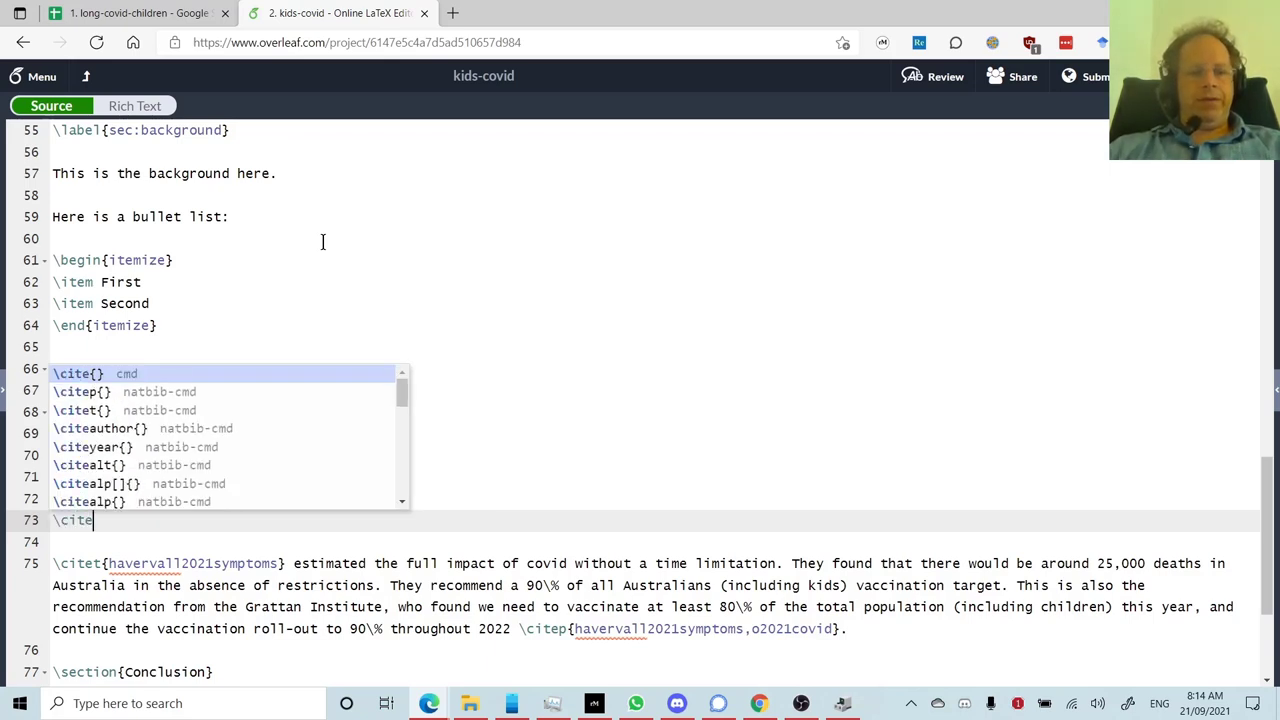
{"action": "type", "text": "t"}
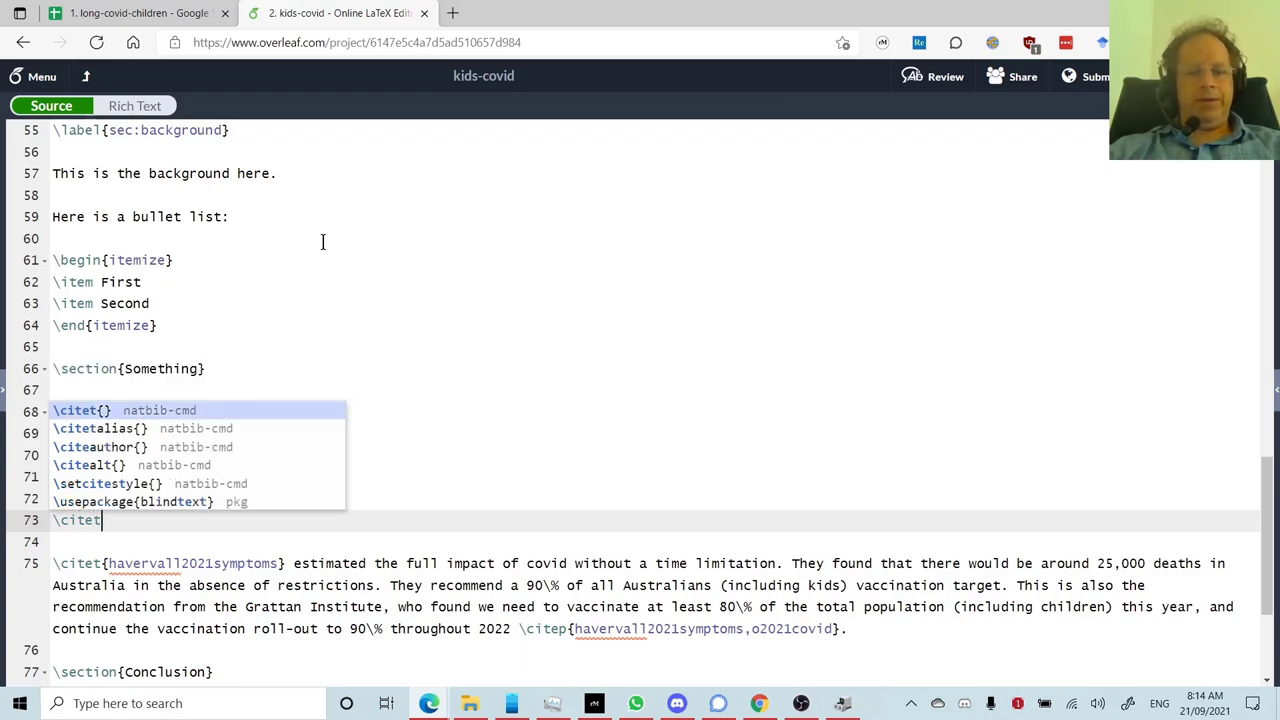
{"action": "key", "text": "BackSpace"}
{"action": "type", "text": "p"}
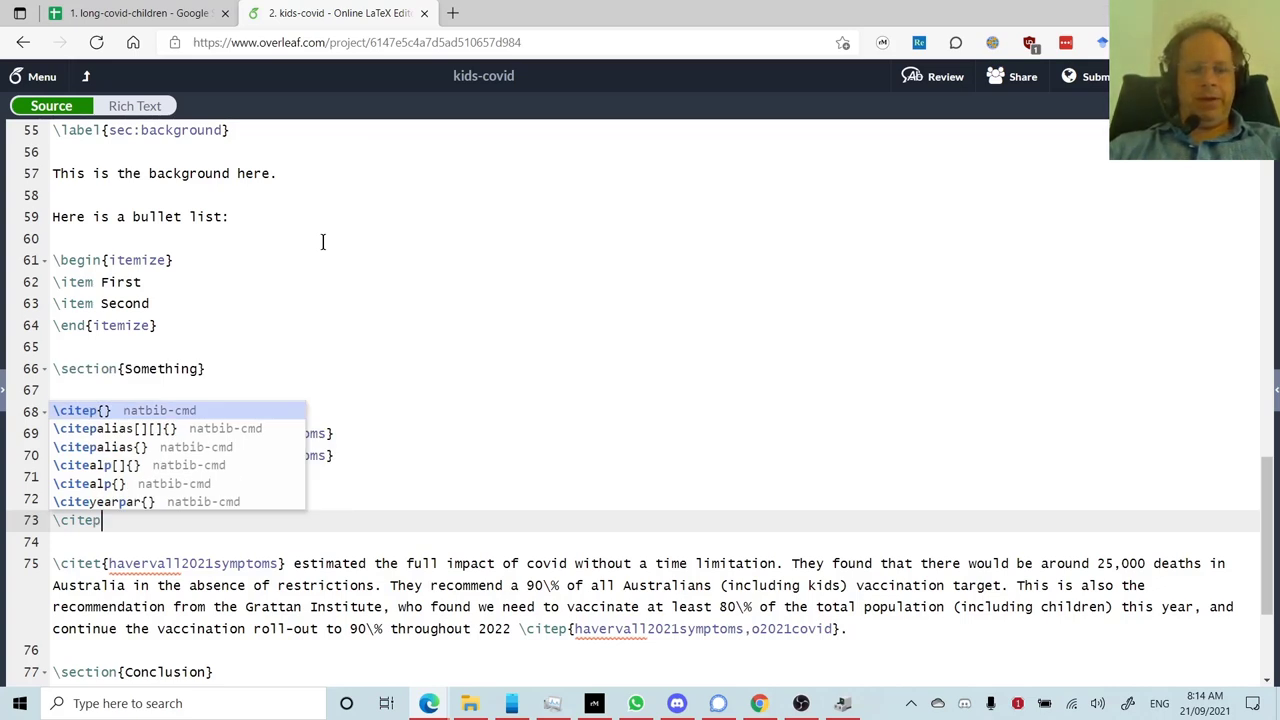
{"action": "key", "text": "BackSpace"}
{"action": "type", "text": "t"}
{"action": "key", "text": "Return"}
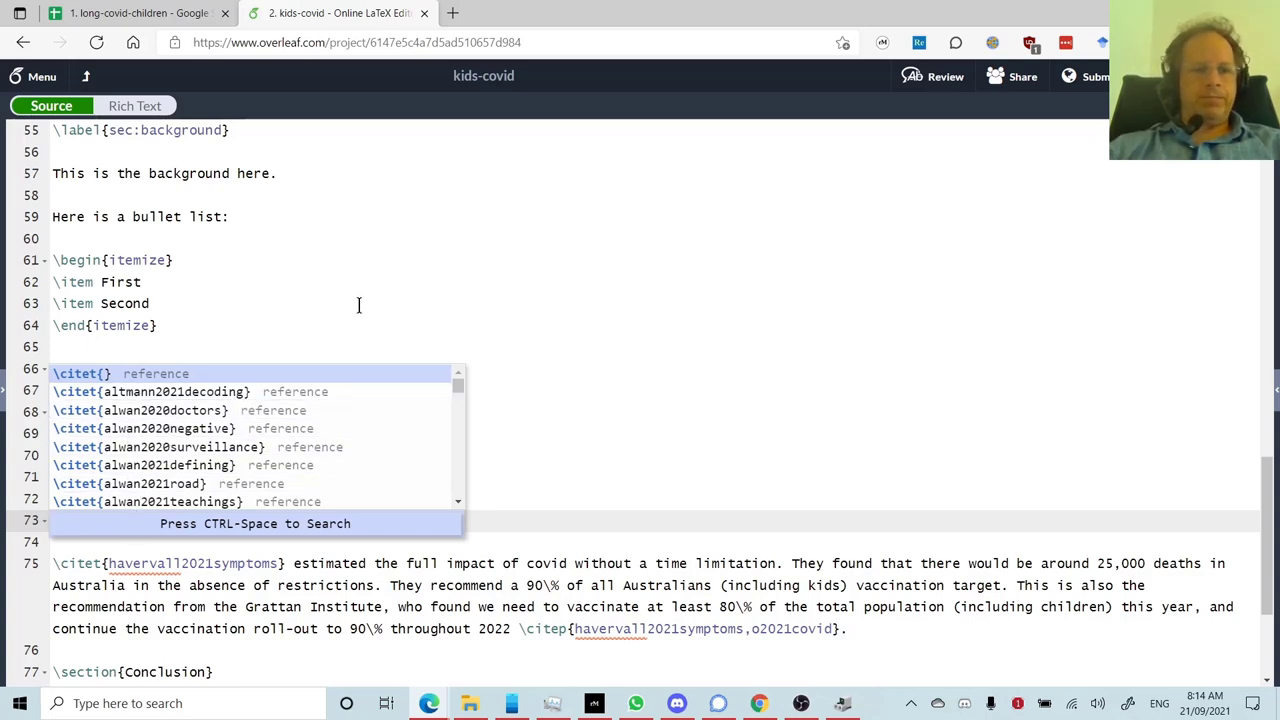
{"action": "left_click", "coordinate": [173, 412]}
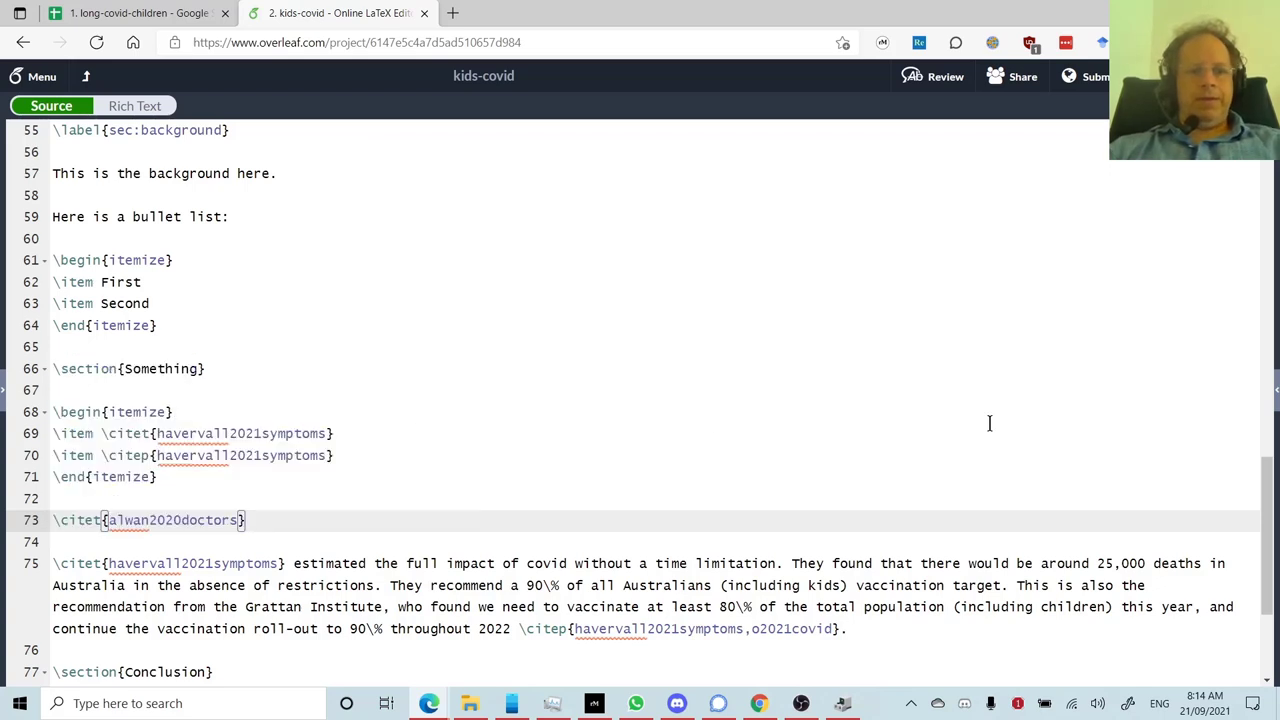
Recompile the PDF, follow the new doctors-as-patients citation to its References entry, then hide the preview.
{"action": "left_click", "coordinate": [1276, 400]}
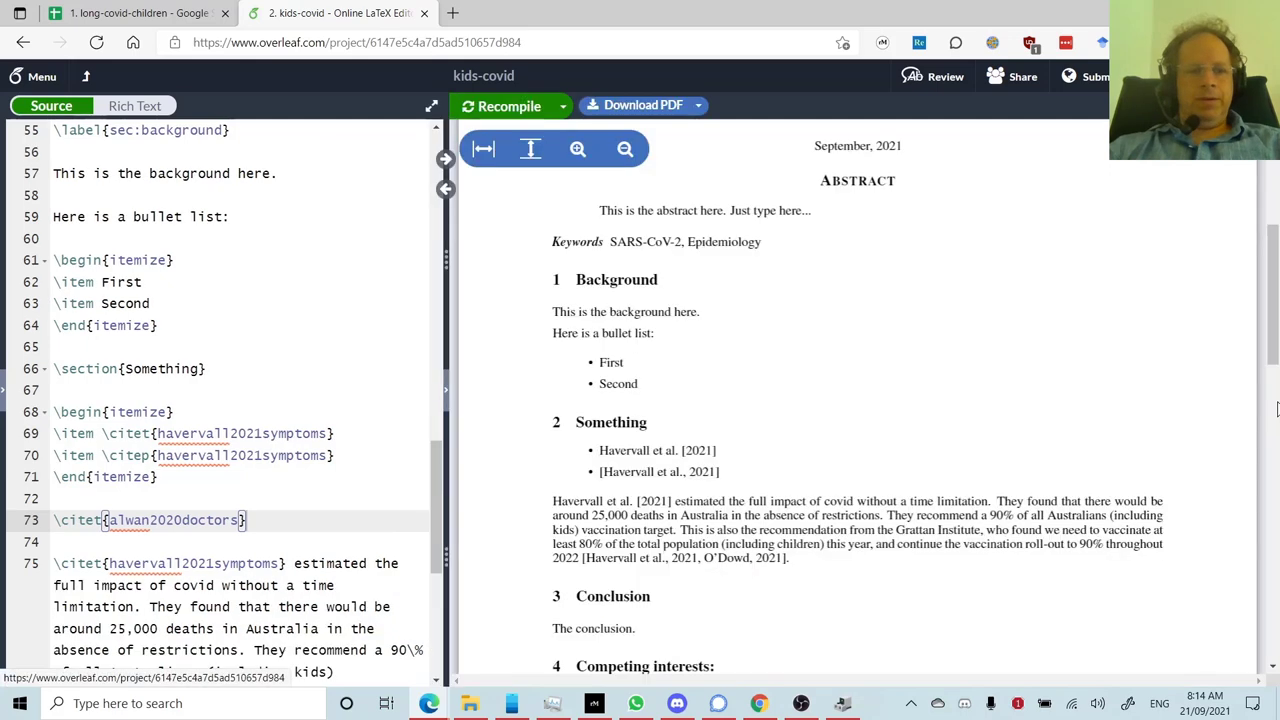
{"action": "left_click", "coordinate": [508, 107]}
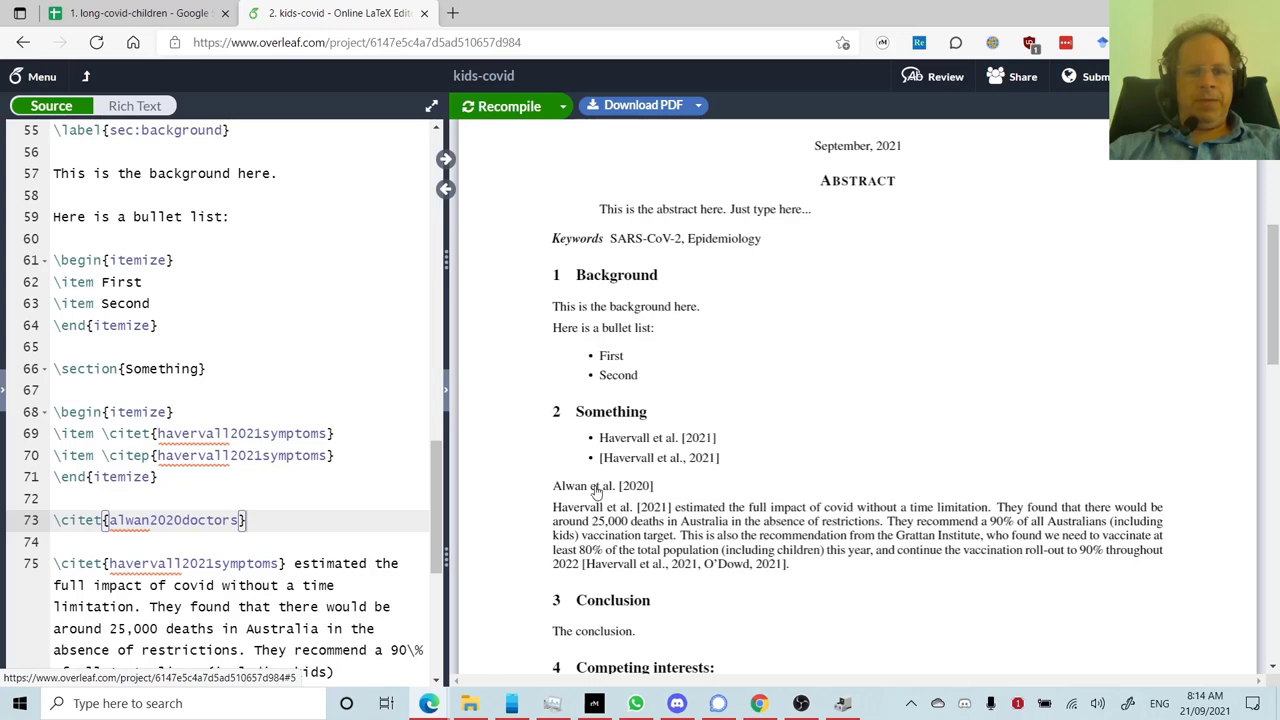
{"action": "left_click", "coordinate": [598, 491]}
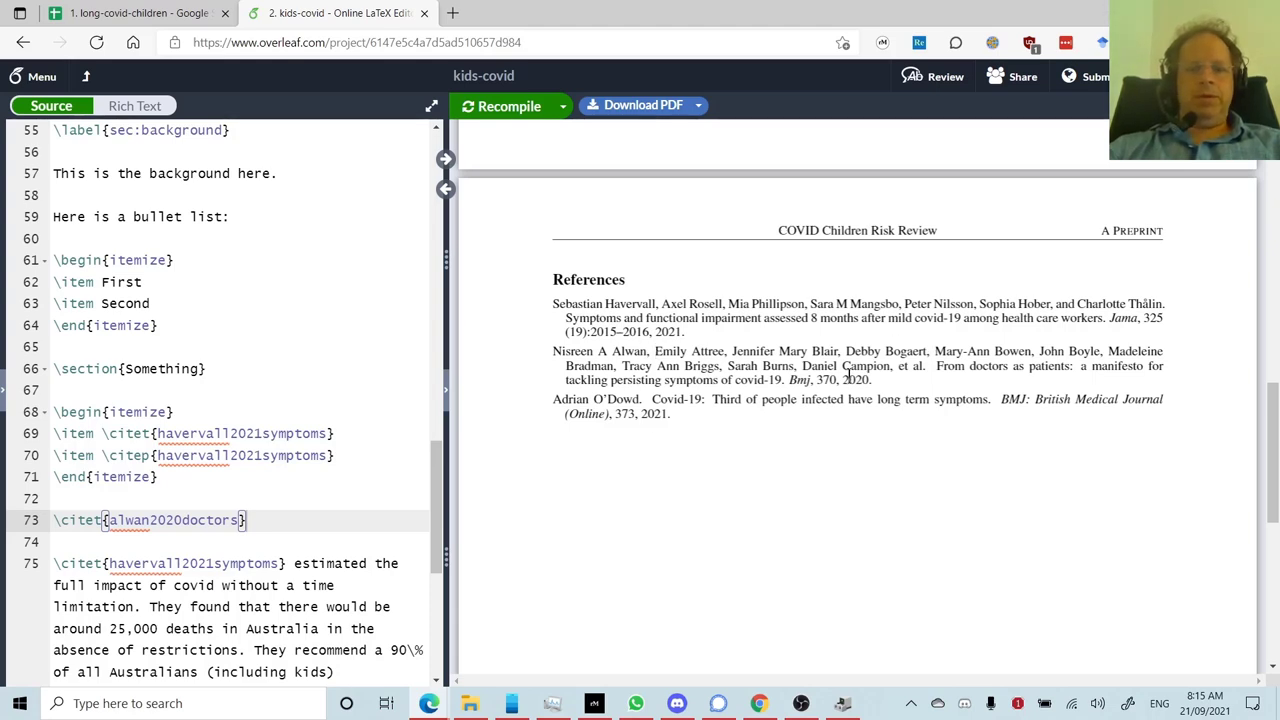
{"action": "left_click", "coordinate": [445, 398]}
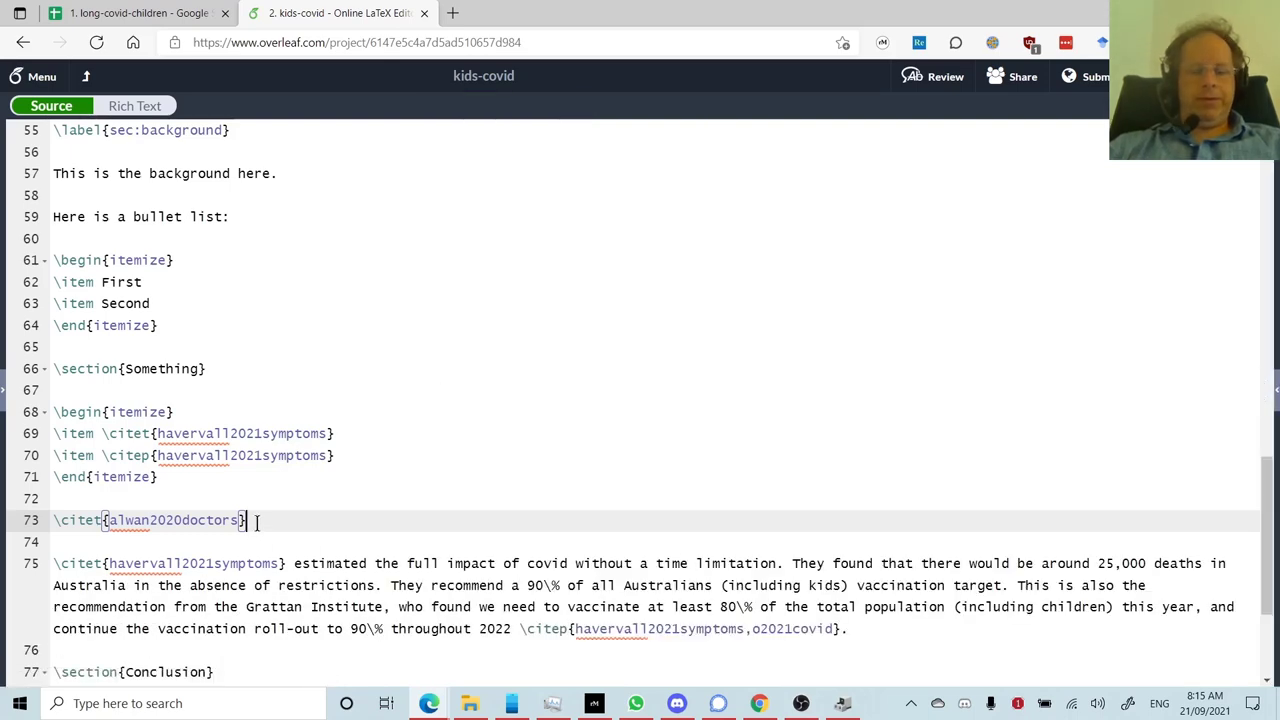
Delete the test \citet line and leftover blank line, then open references.bib from the file list.
{"action": "key", "text": "shift+Up"}
{"action": "key", "text": "BackSpace"}
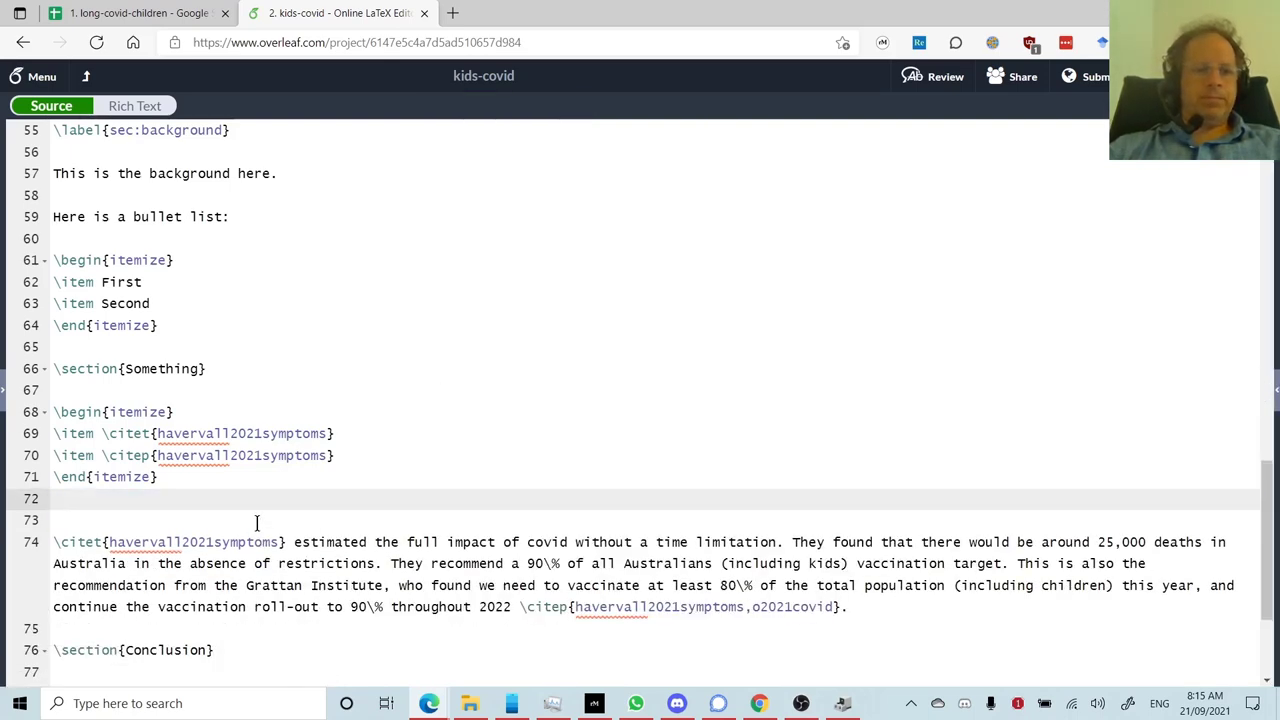
{"action": "key", "text": "shift+Down"}
{"action": "key", "text": "BackSpace"}
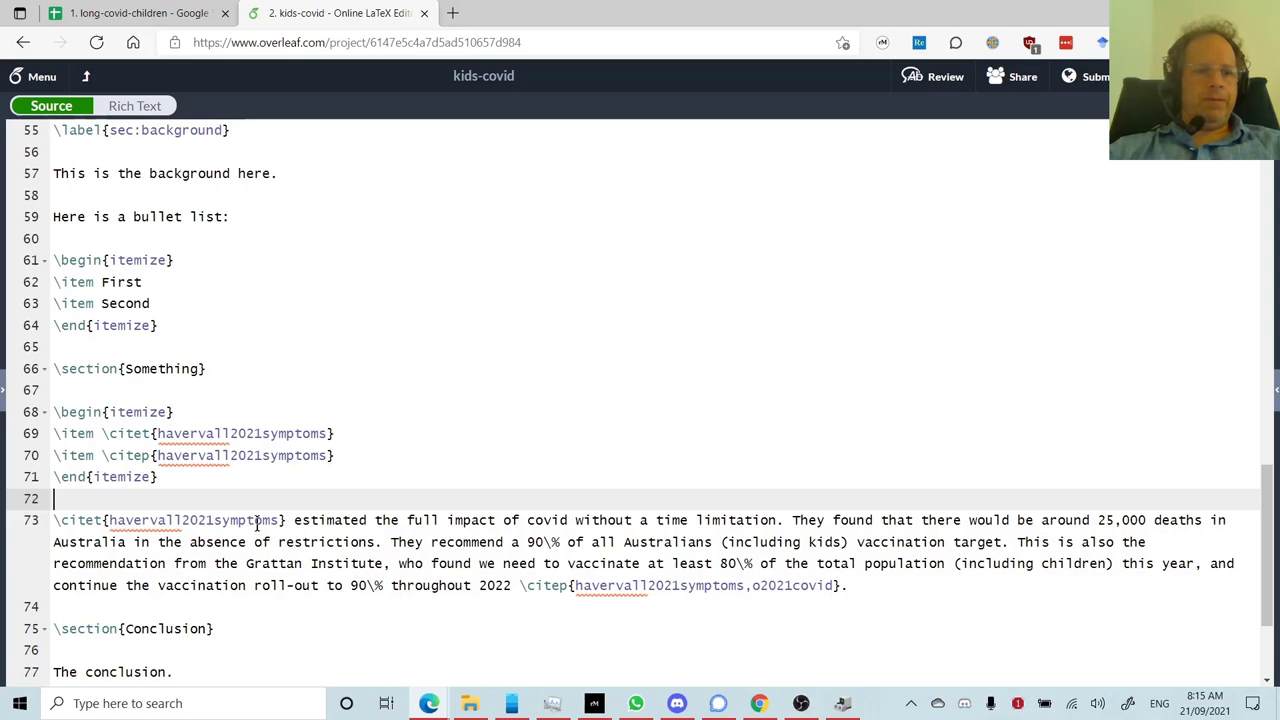
{"action": "left_click", "coordinate": [6, 382]}
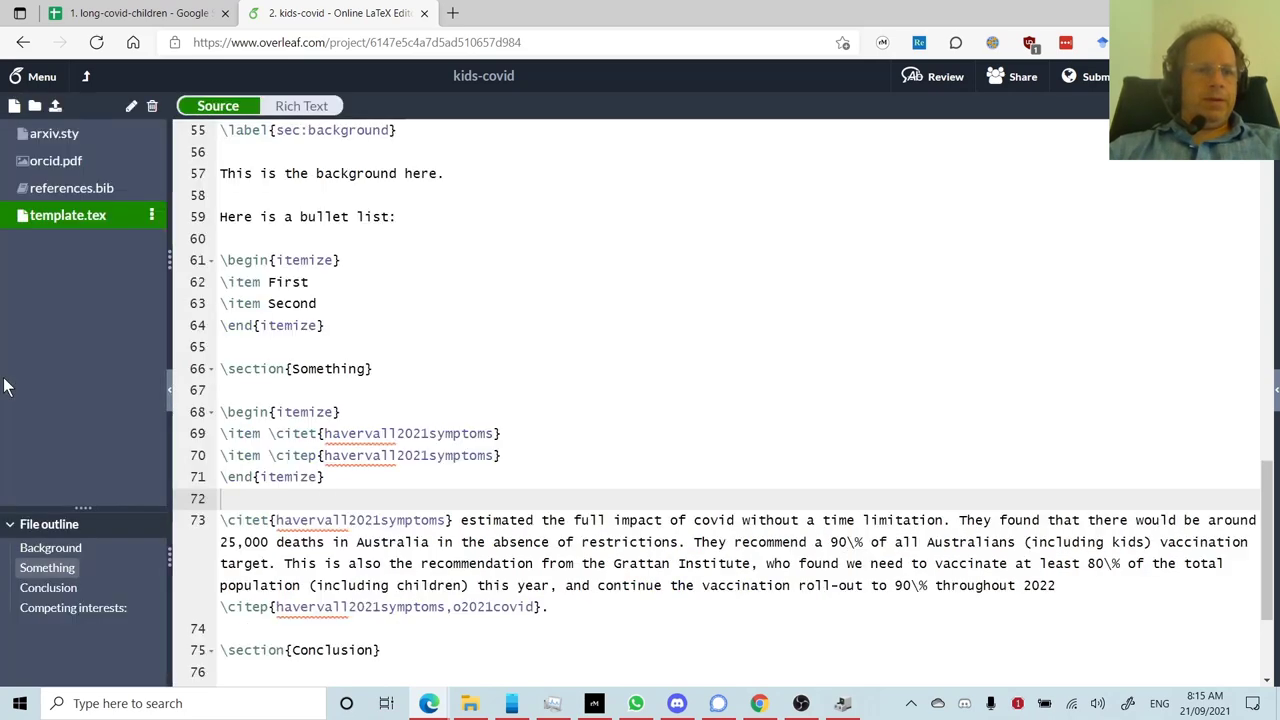
{"action": "left_click", "coordinate": [72, 188]}
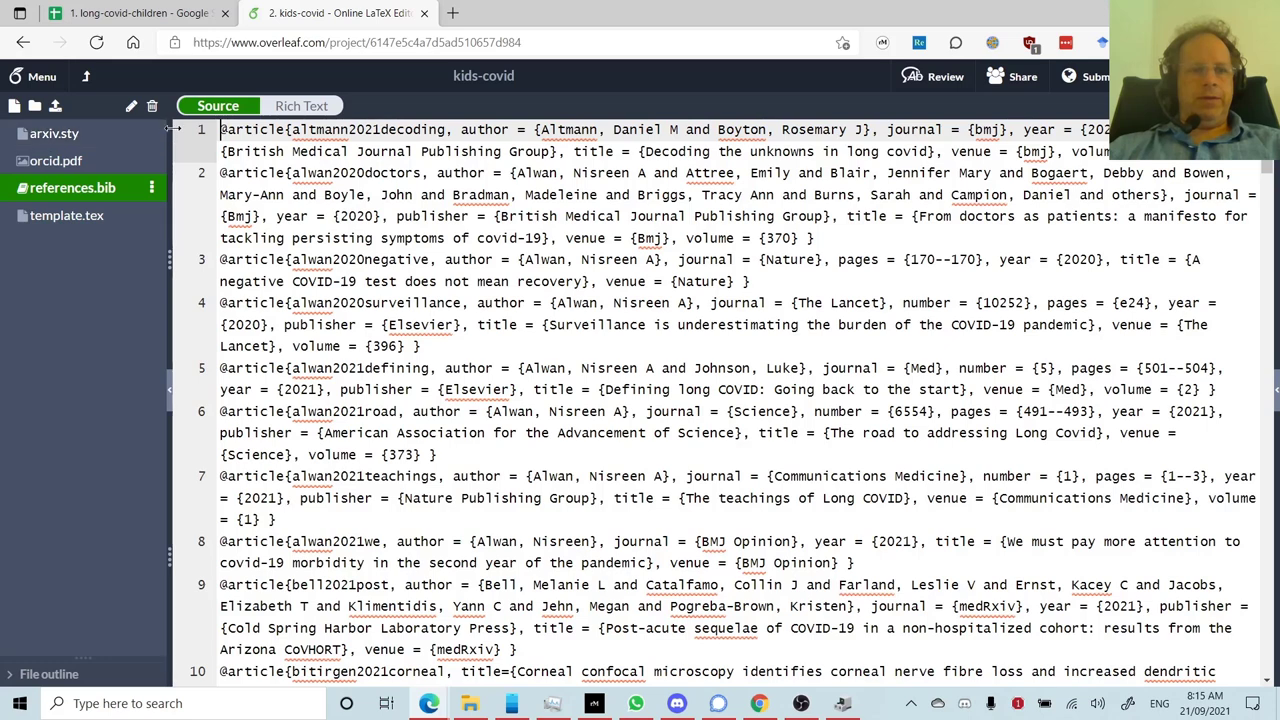
Inspect the references.bib entries, selecting the second entry's citation key.
{"action": "left_click", "coordinate": [200, 148]}
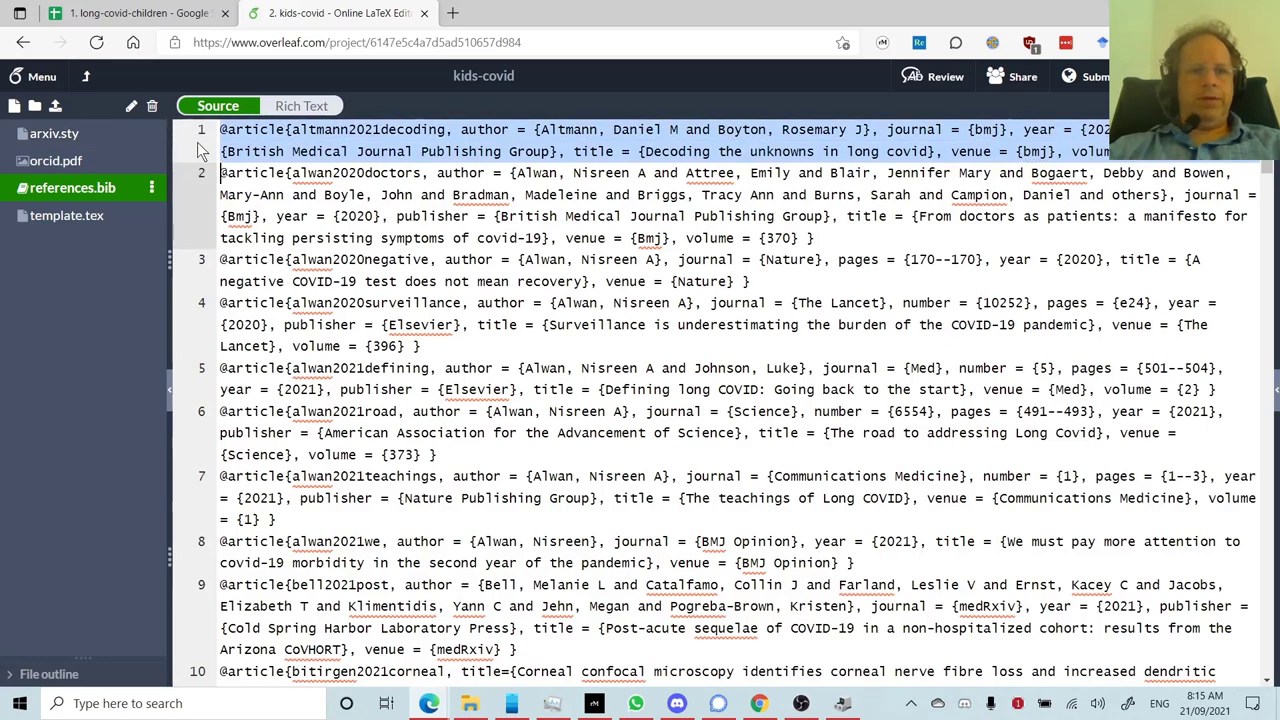
{"action": "key", "text": "Right"}
{"action": "key", "text": "shift+Down"}
{"action": "key", "text": "shift+Down"}
{"action": "key", "text": "shift+Down"}
{"action": "key", "text": "shift+Down"}
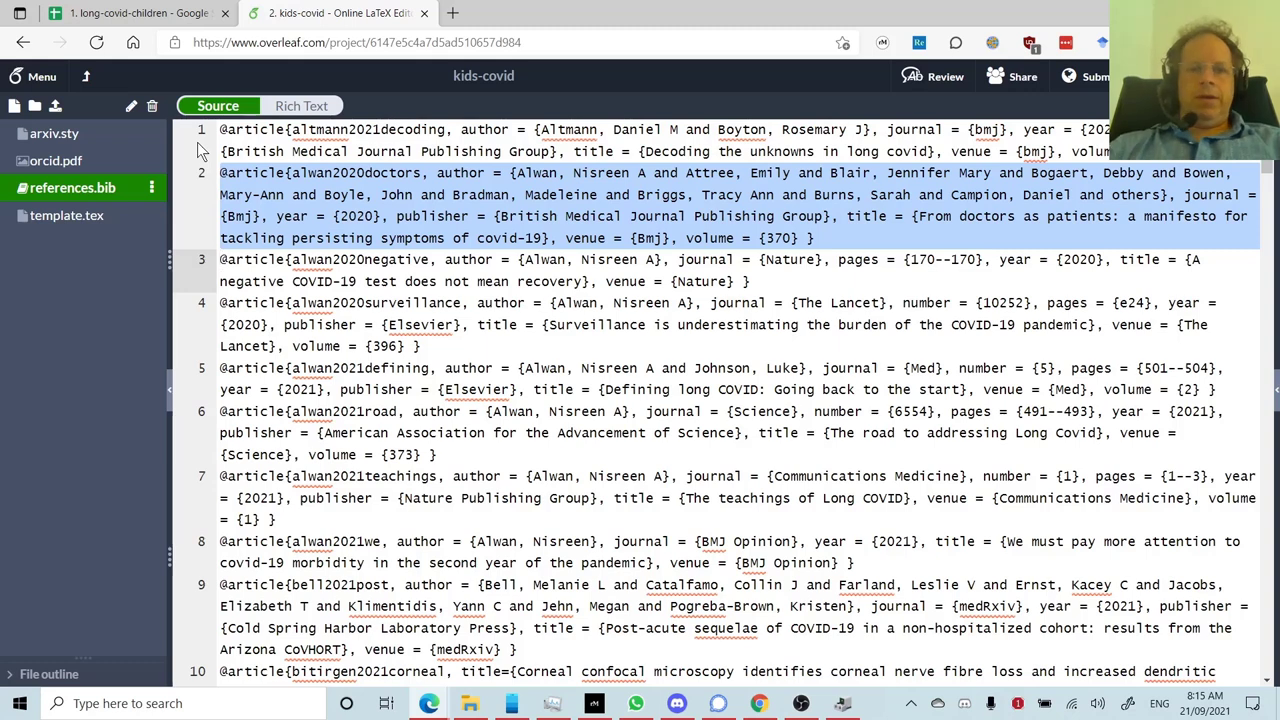
{"action": "key", "text": "Up"}
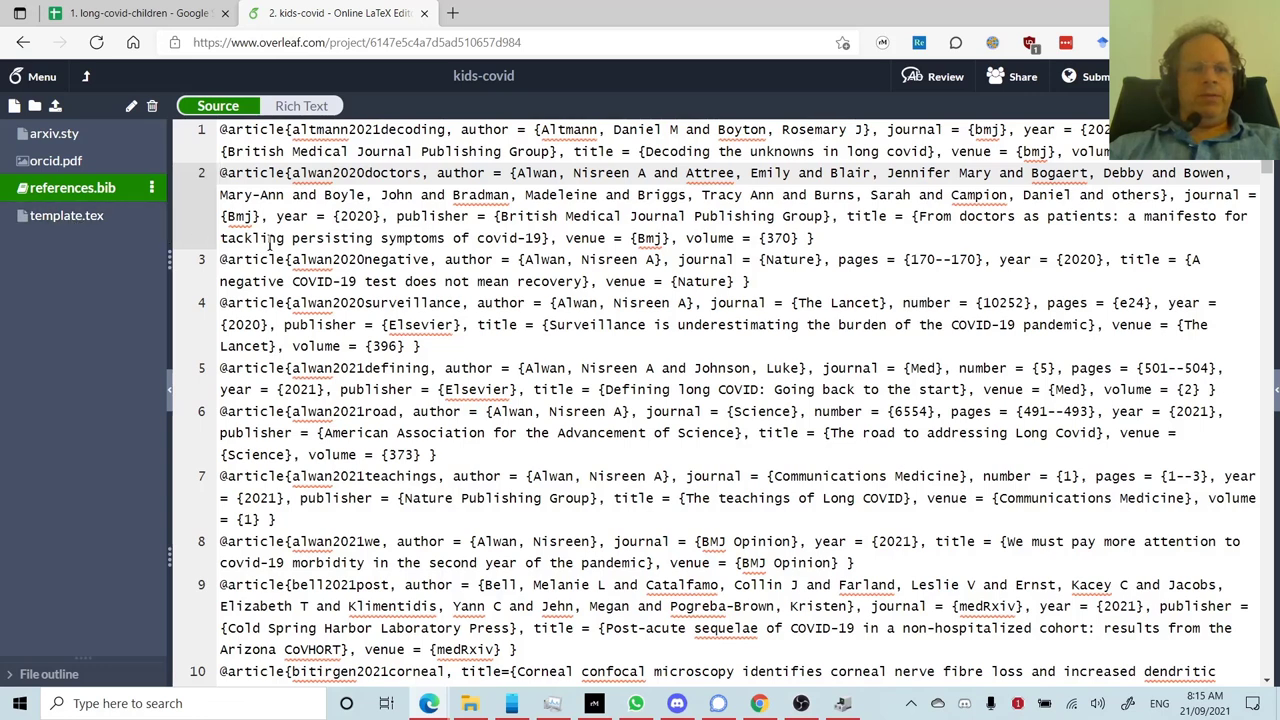
{"action": "double_click", "coordinate": [310, 174]}
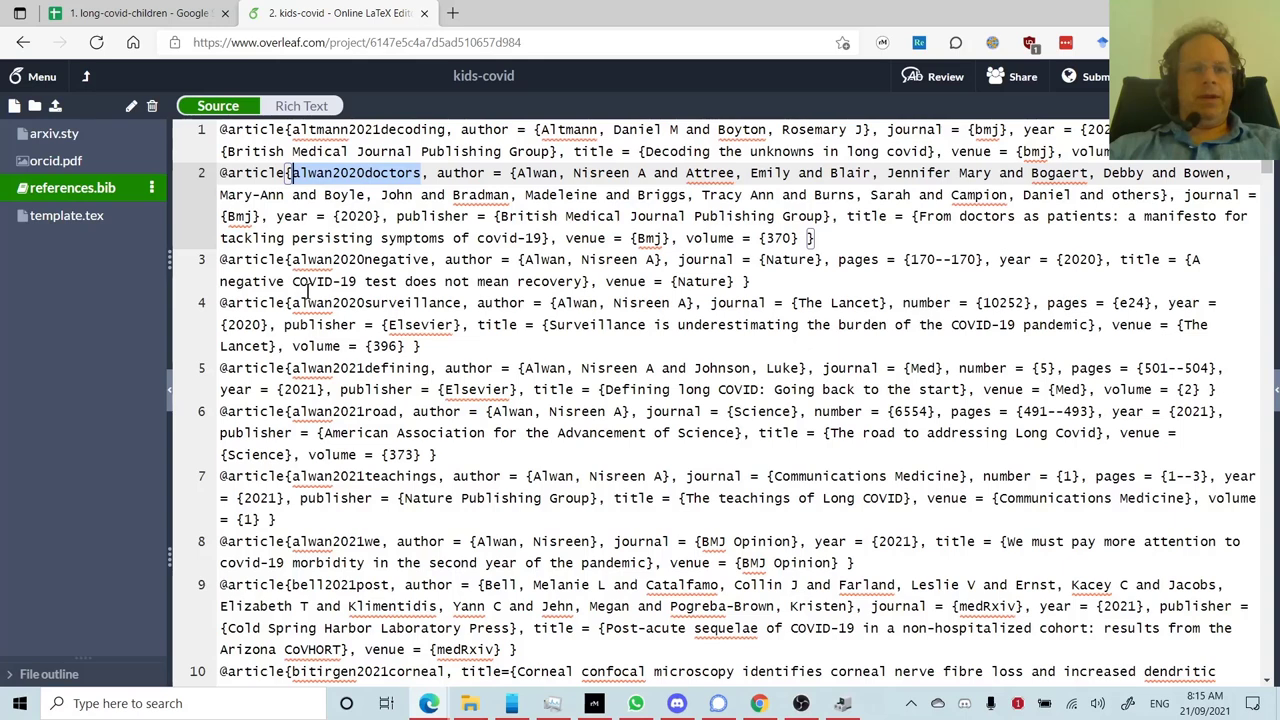
{"action": "left_click", "coordinate": [332, 173]}
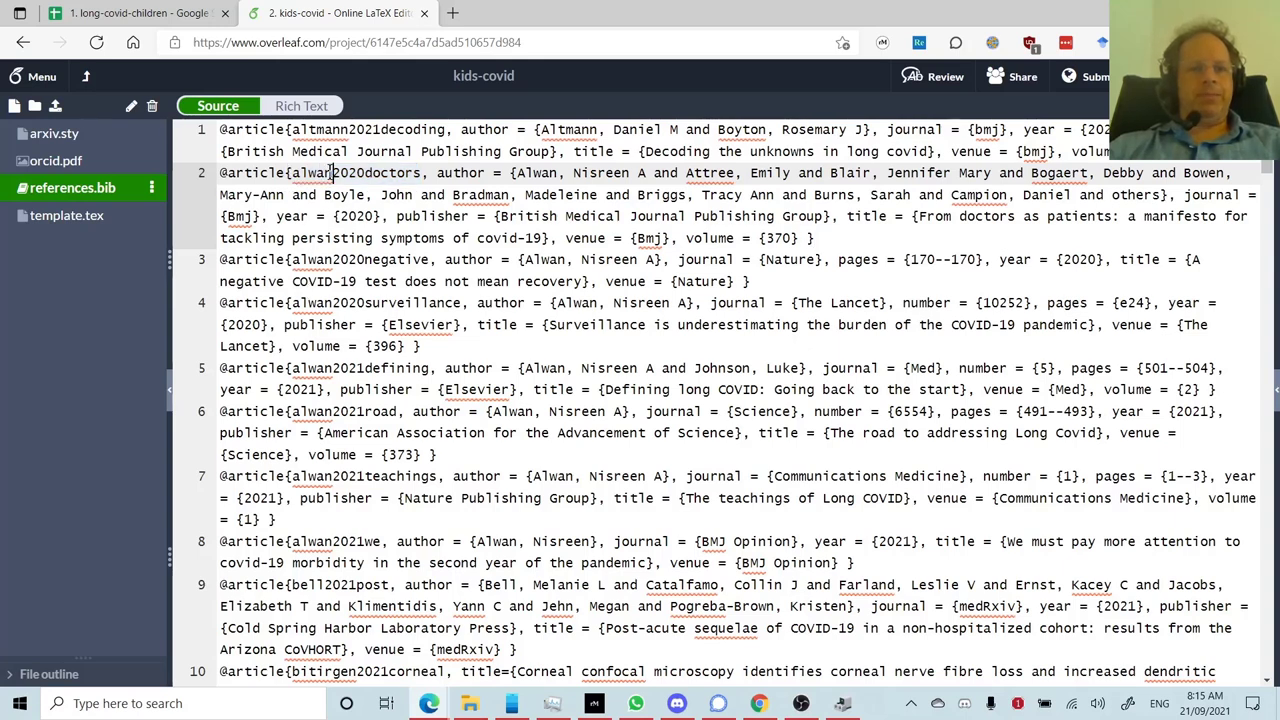
{"action": "double_click", "coordinate": [316, 172]}
{"action": "left_click", "coordinate": [302, 172]}
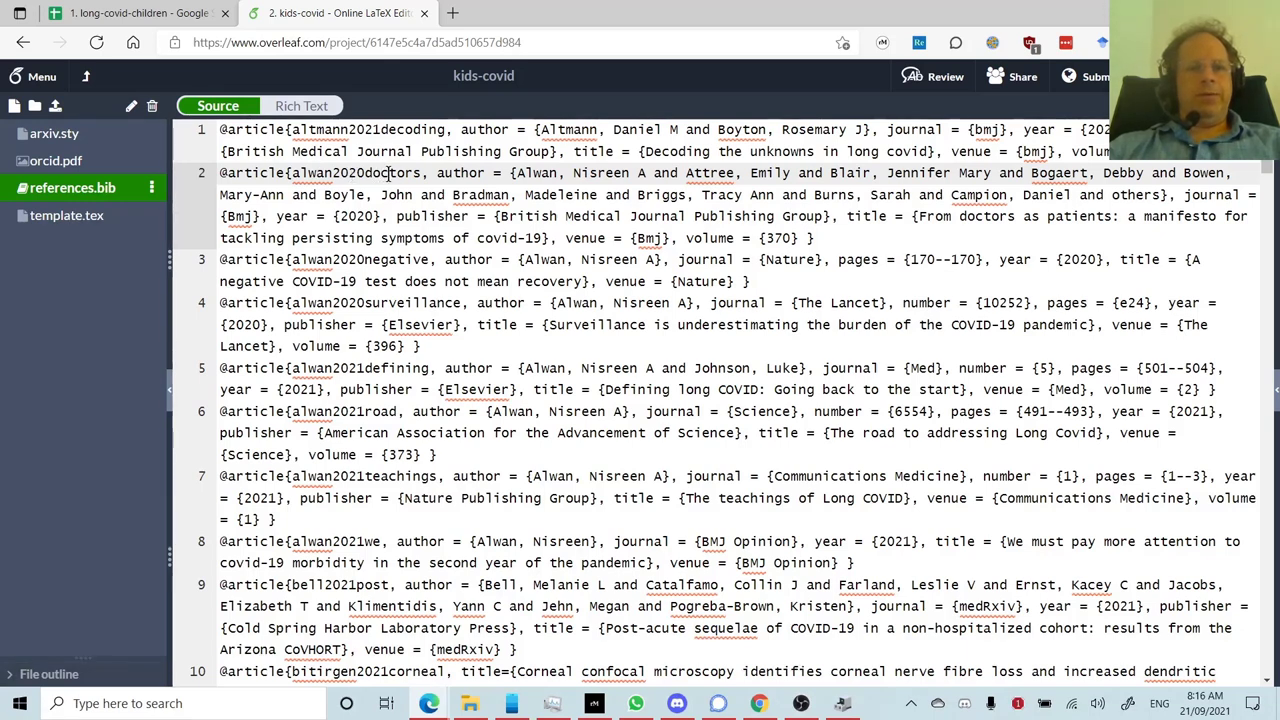
Check the post-acute COVID-19 syndrome paper in G8 and its lead author in C8, then return to Overleaf.
{"action": "left_click", "coordinate": [110, 15]}
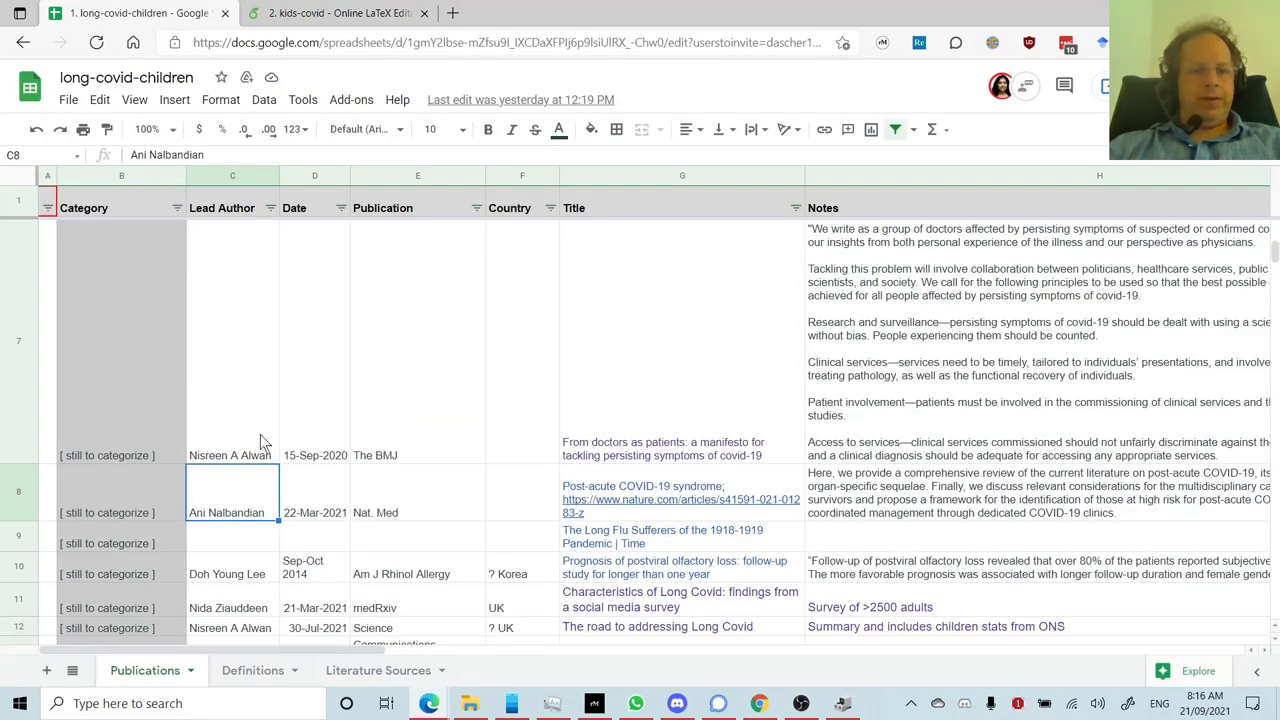
{"action": "left_click", "coordinate": [659, 511]}
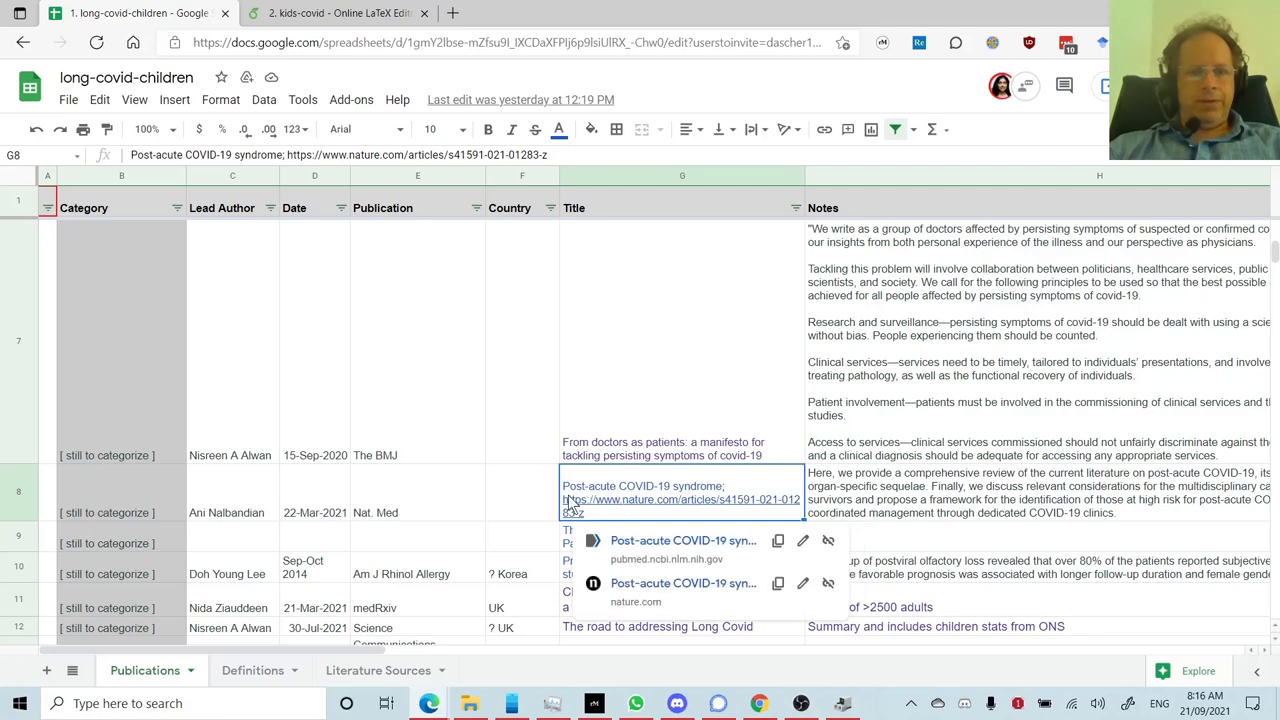
{"action": "left_click", "coordinate": [245, 508]}
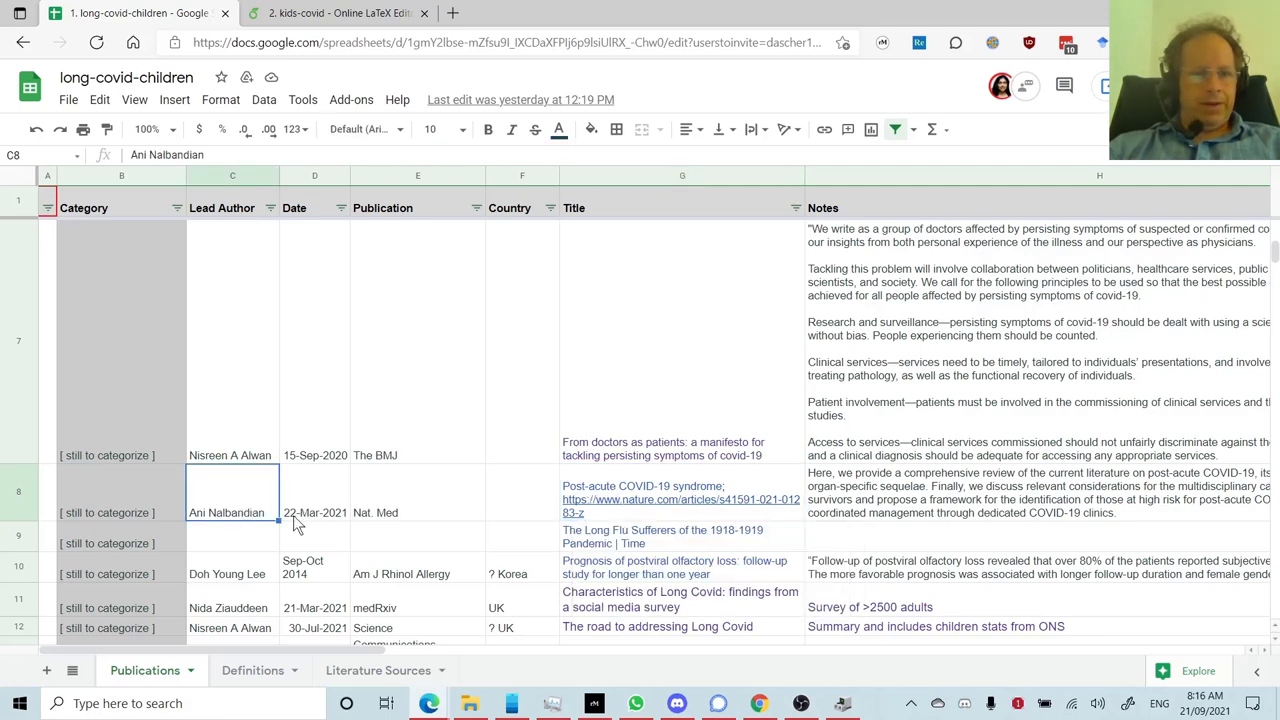
{"action": "key", "text": "ctrl+Tab"}
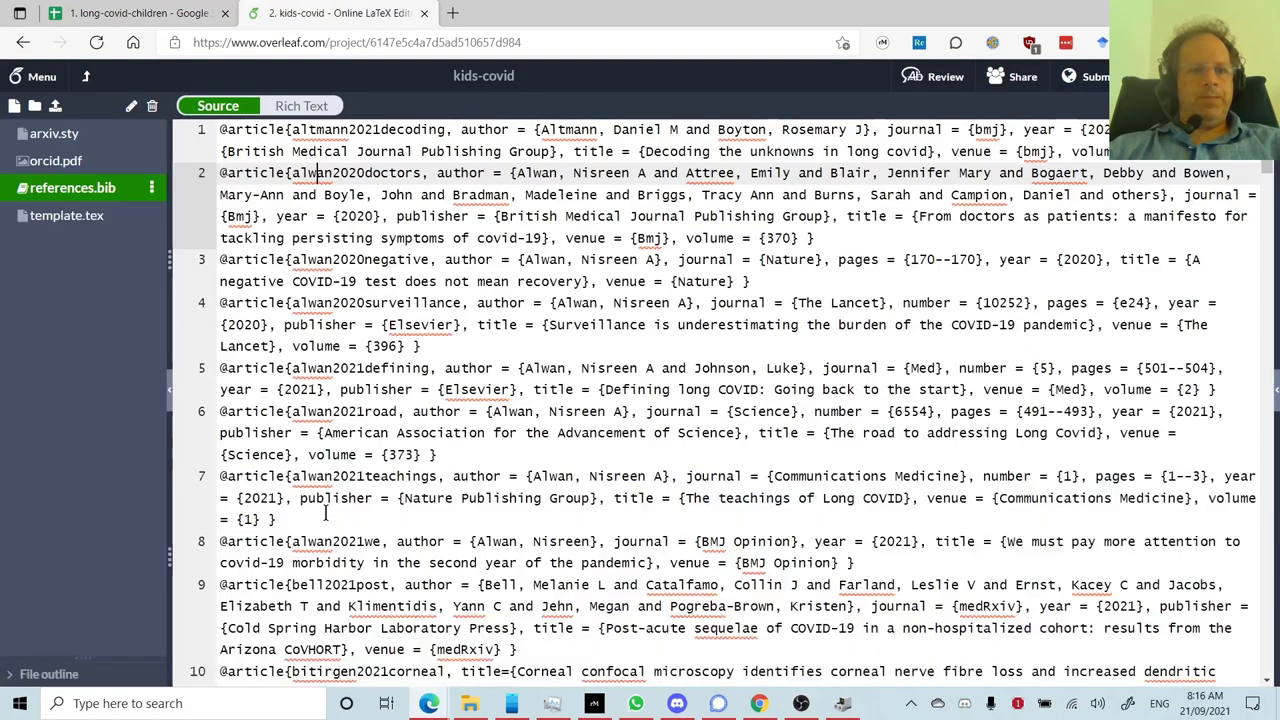
Insert a \citep{nalbandian2021post} line above the Havervall paragraph in template.tex.
{"action": "left_click", "coordinate": [67, 216]}
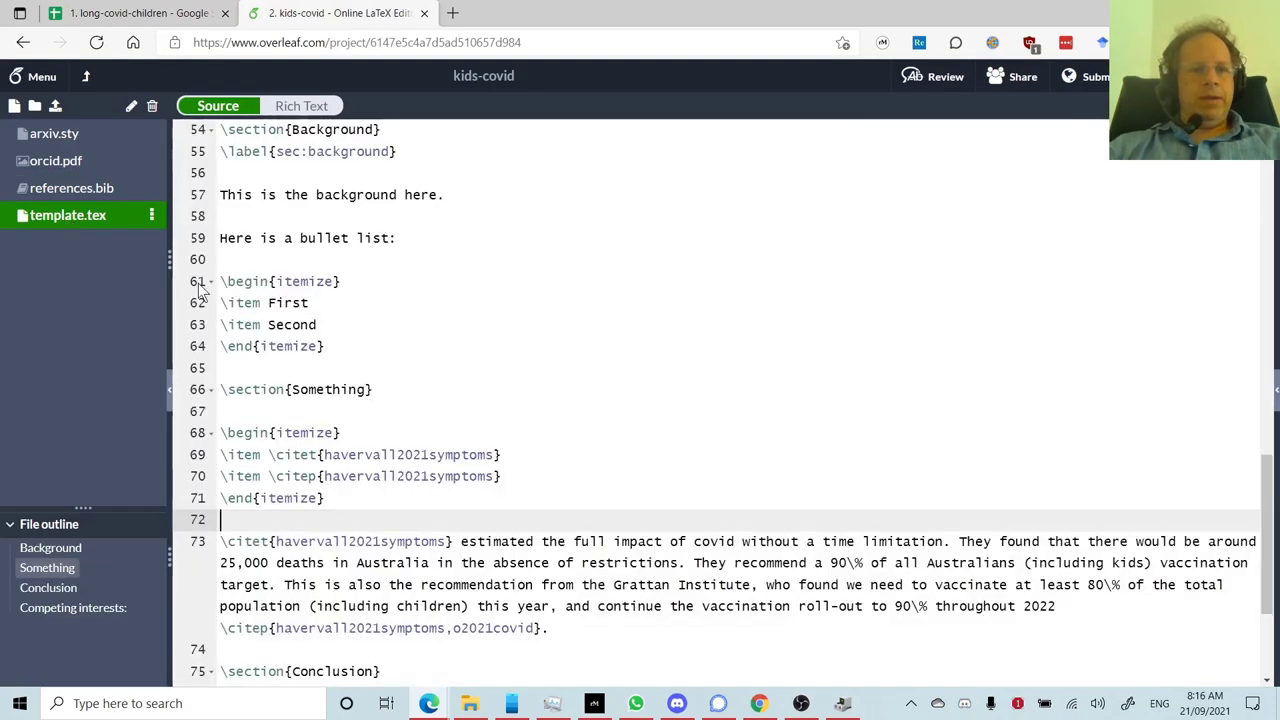
{"action": "key", "text": "Return"}
{"action": "key", "text": "Return"}
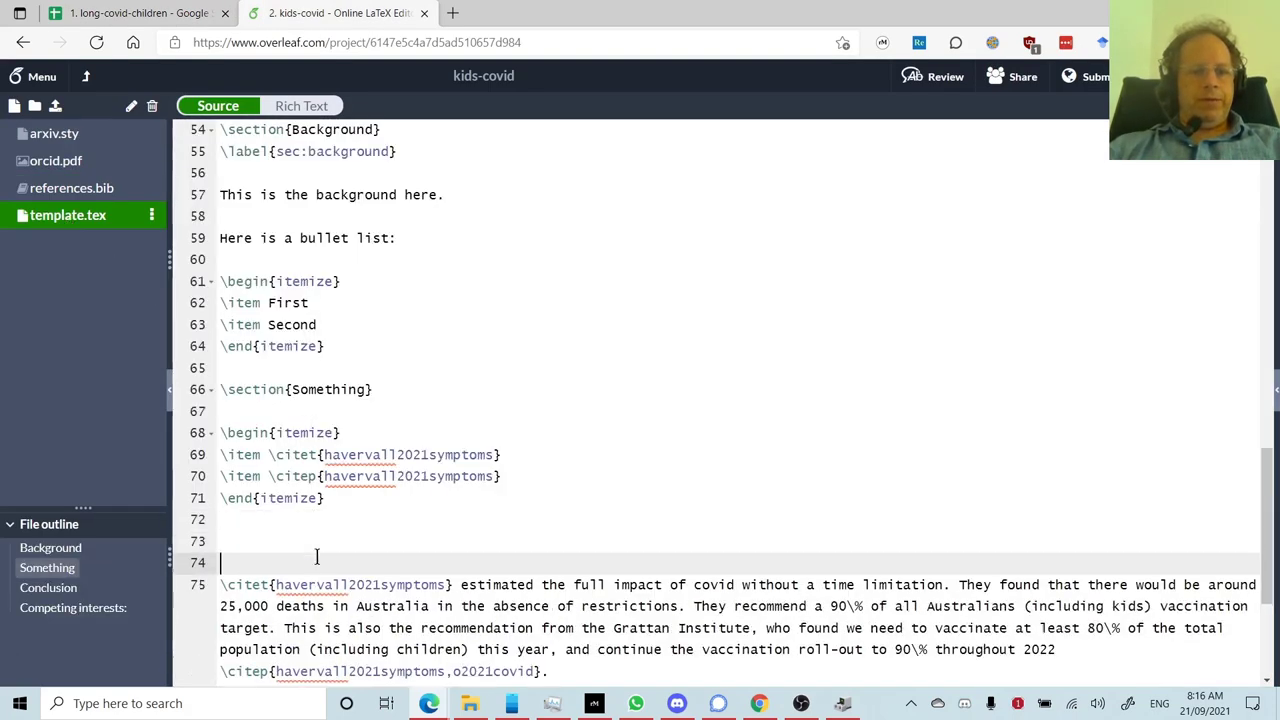
{"action": "key", "text": "Up"}
{"action": "type", "text": "\\ci"}
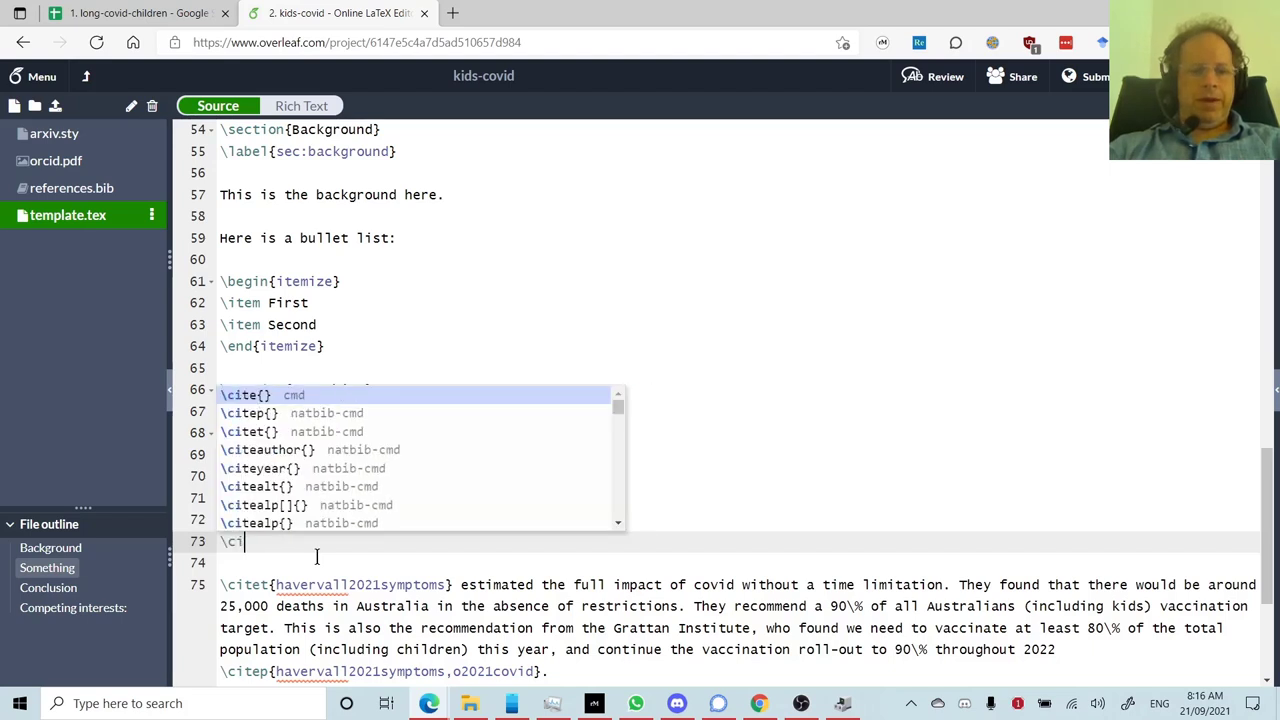
{"action": "key", "text": "Down"}
{"action": "key", "text": "Return"}
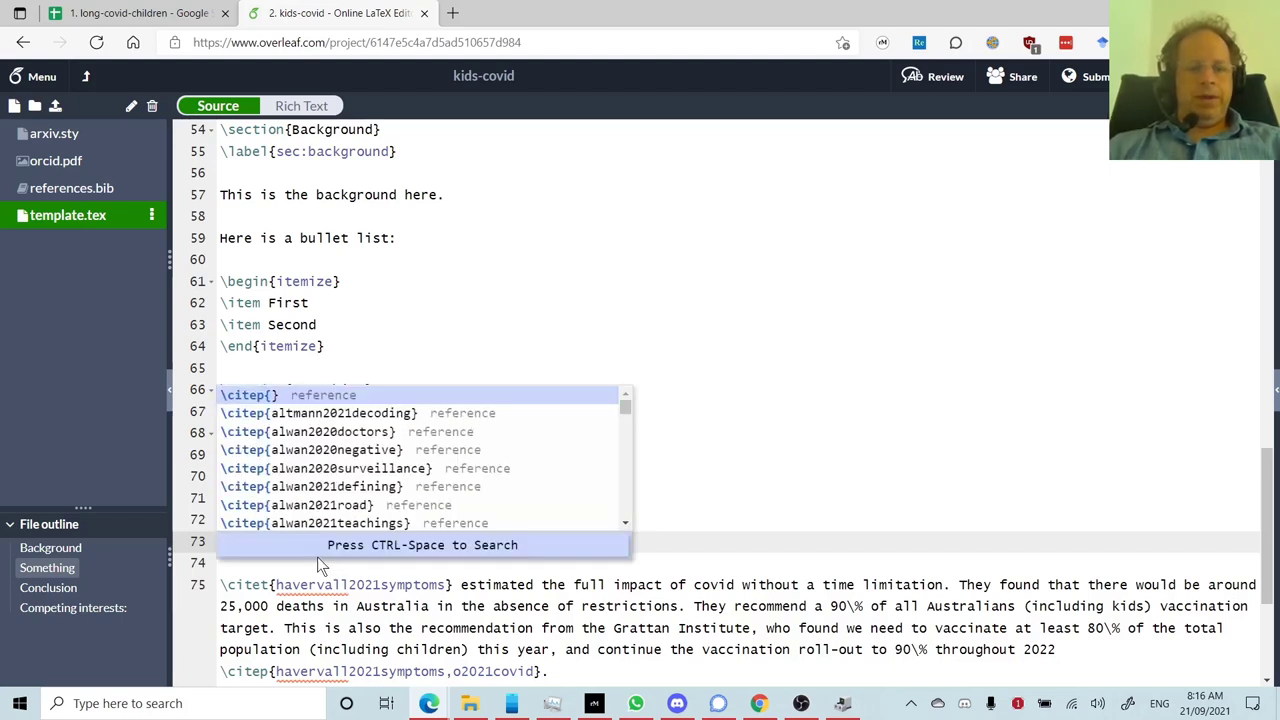
{"action": "type", "text": "nalb"}
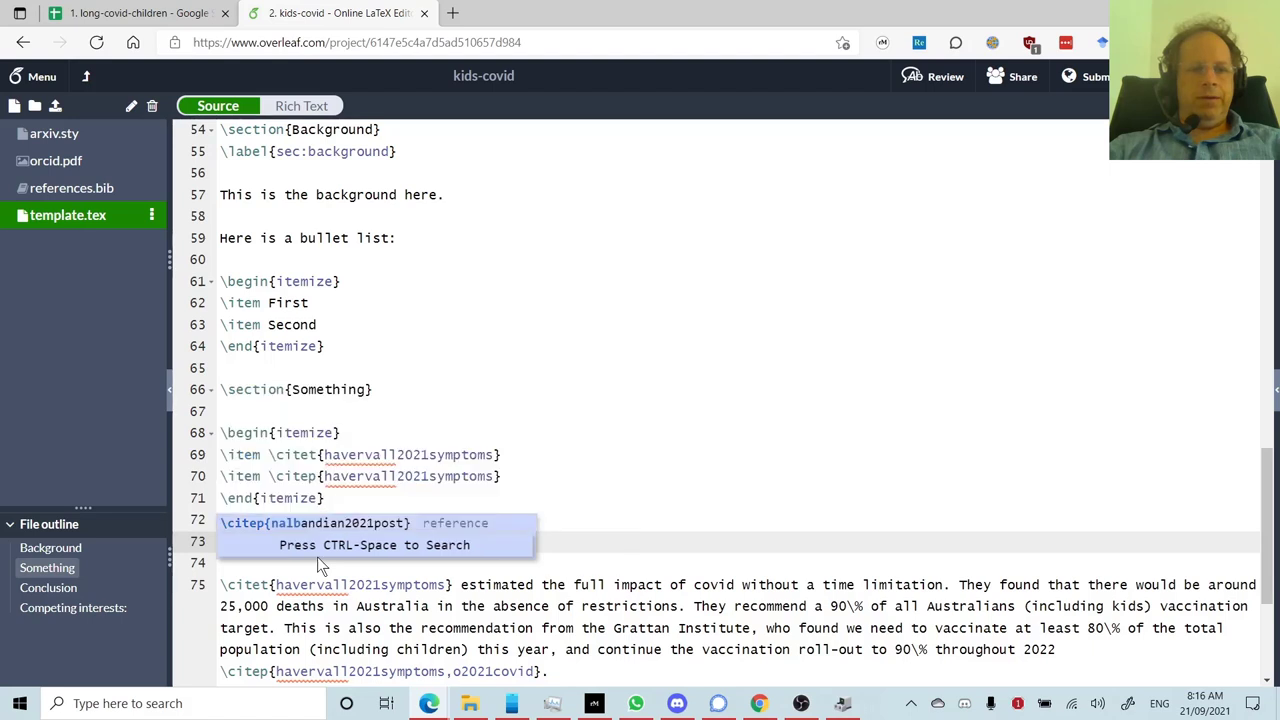
{"action": "left_click", "coordinate": [367, 533]}
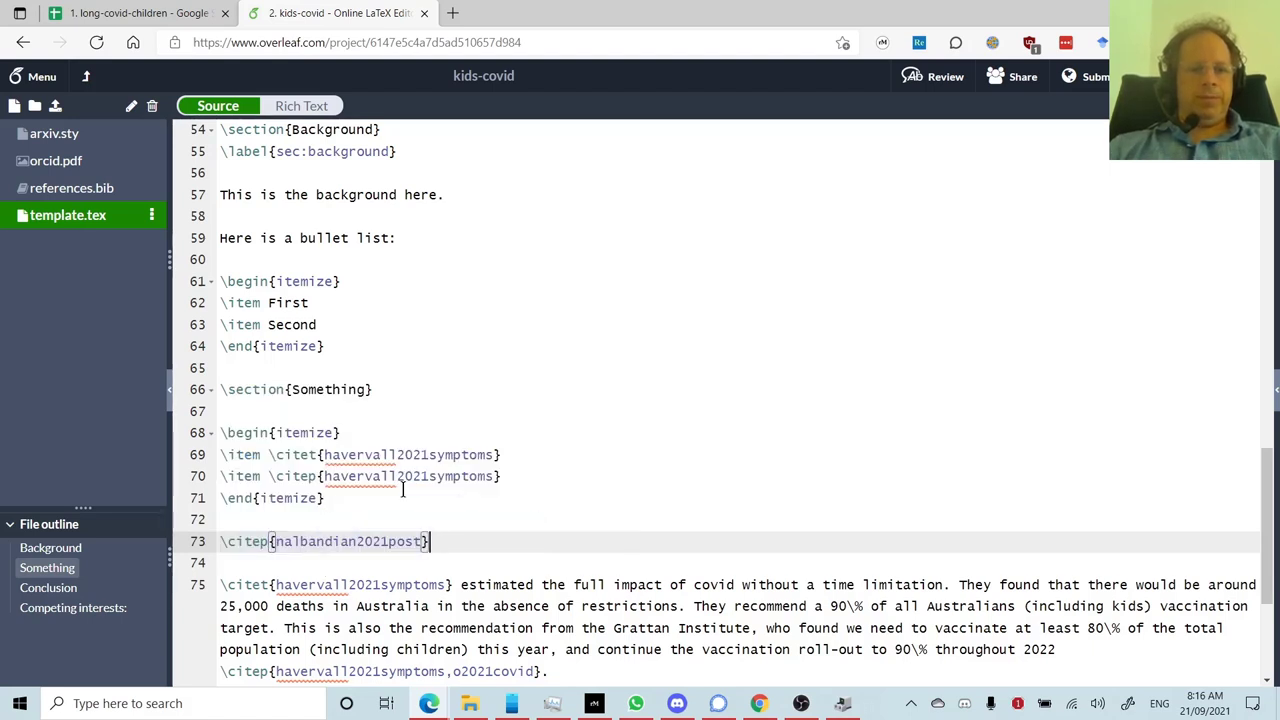
{"action": "key", "text": "Down"}
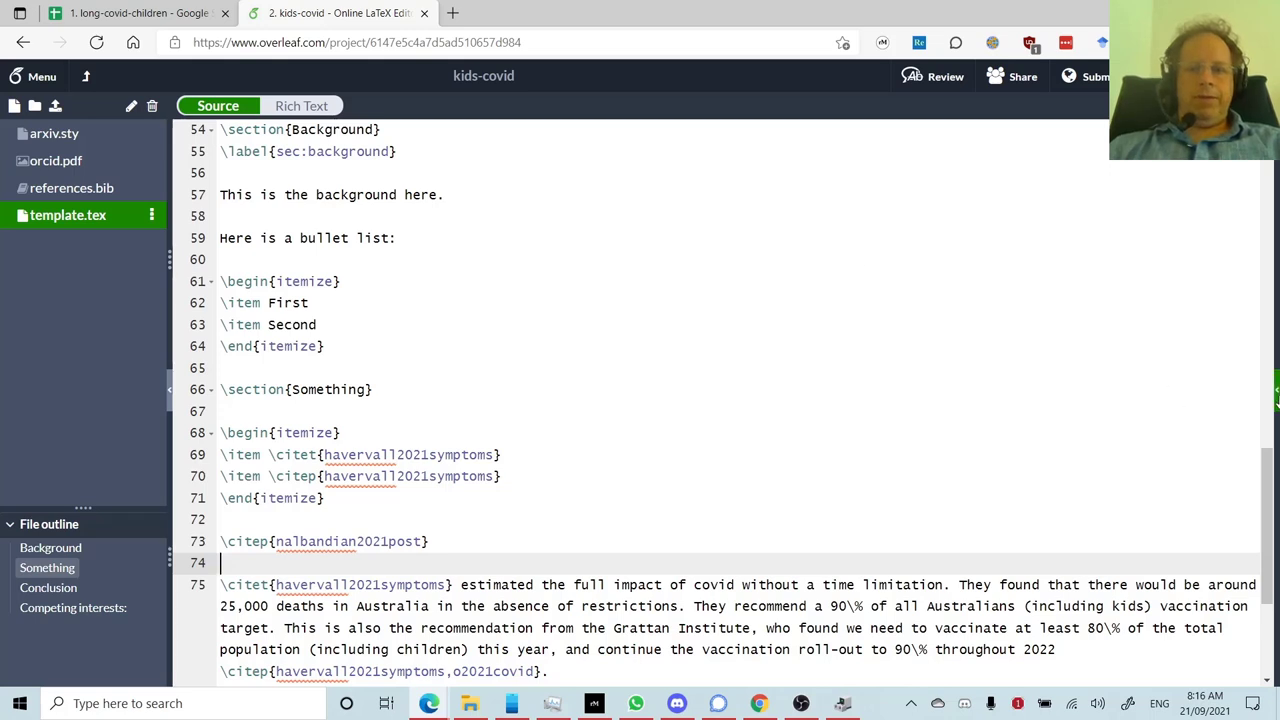
Recompile the PDF and follow the [Nalbandian et al., 2021] citation to its References entry.
{"action": "left_click", "coordinate": [1276, 390]}
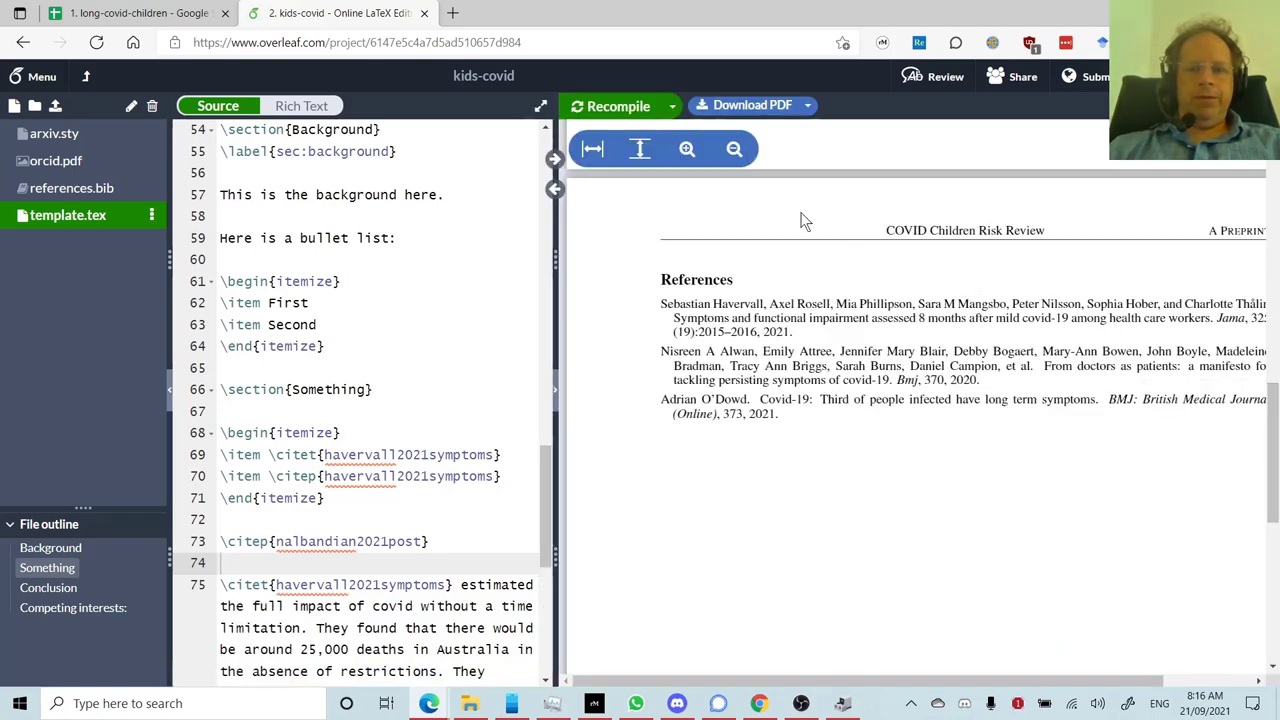
{"action": "left_click", "coordinate": [605, 106]}
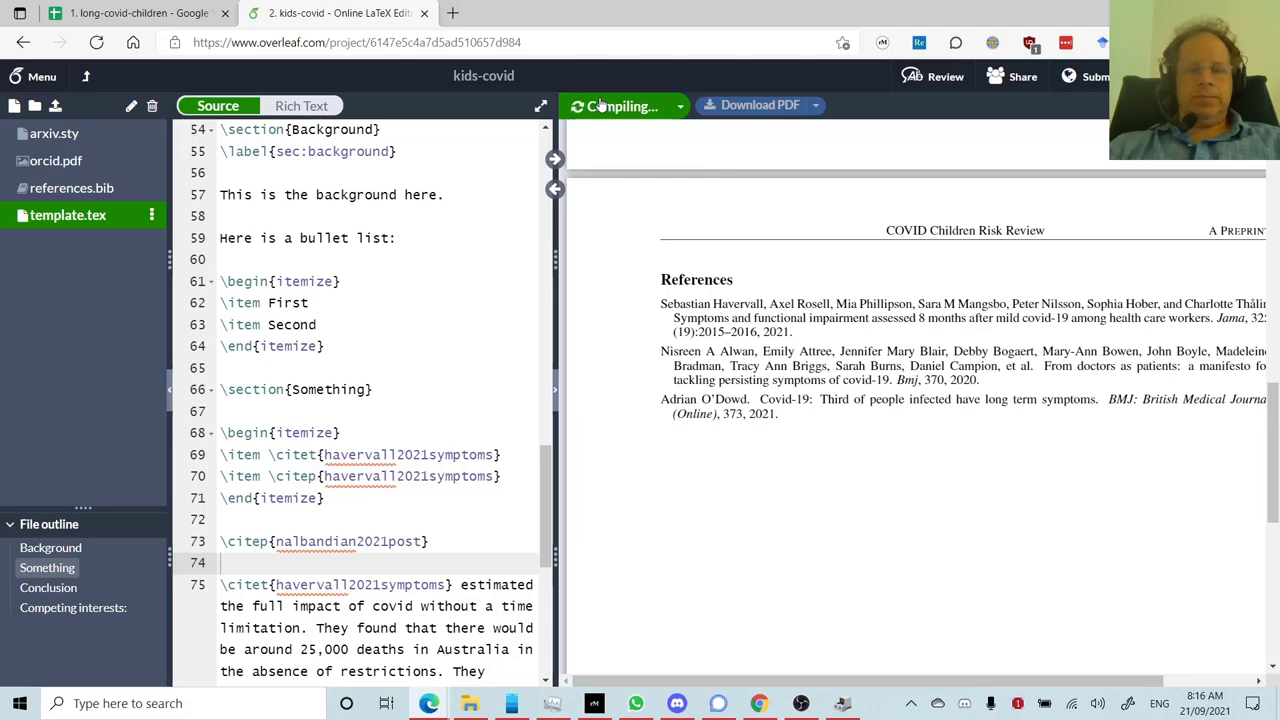
{"action": "left_click", "coordinate": [169, 390]}
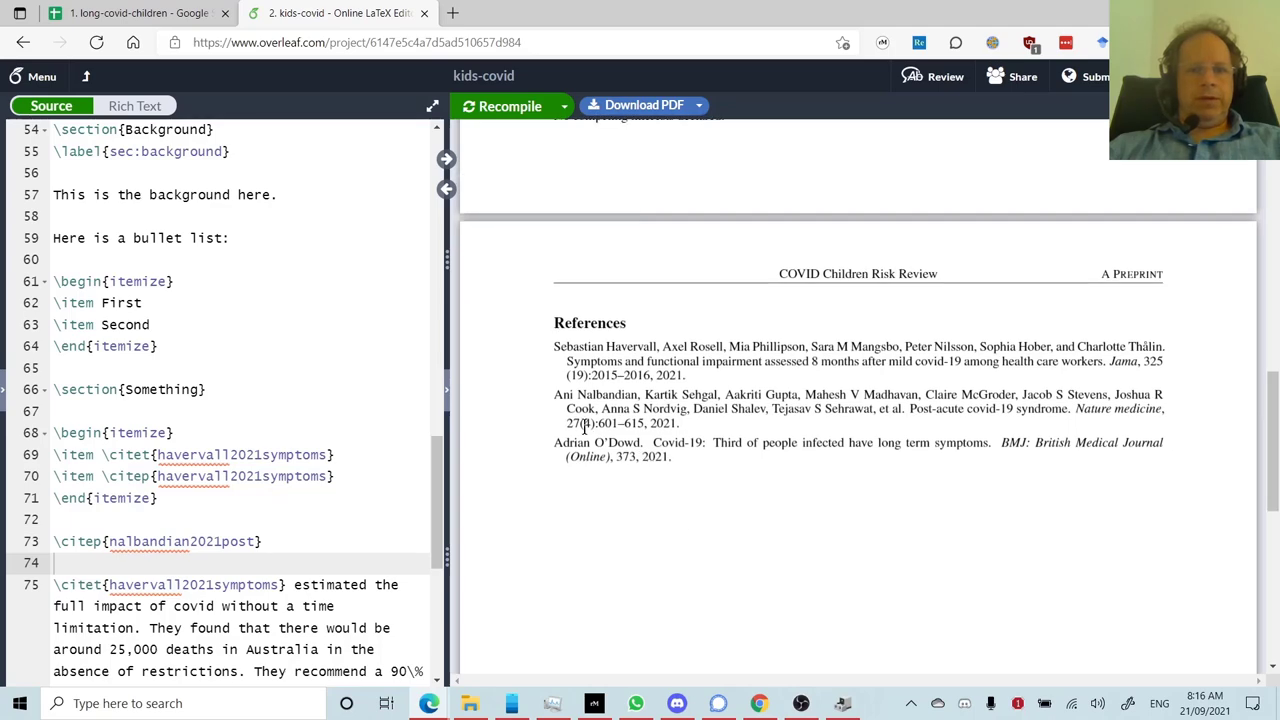
{"action": "scroll", "coordinate": [615, 403], "scroll_direction": "up", "scroll_amount": 6}
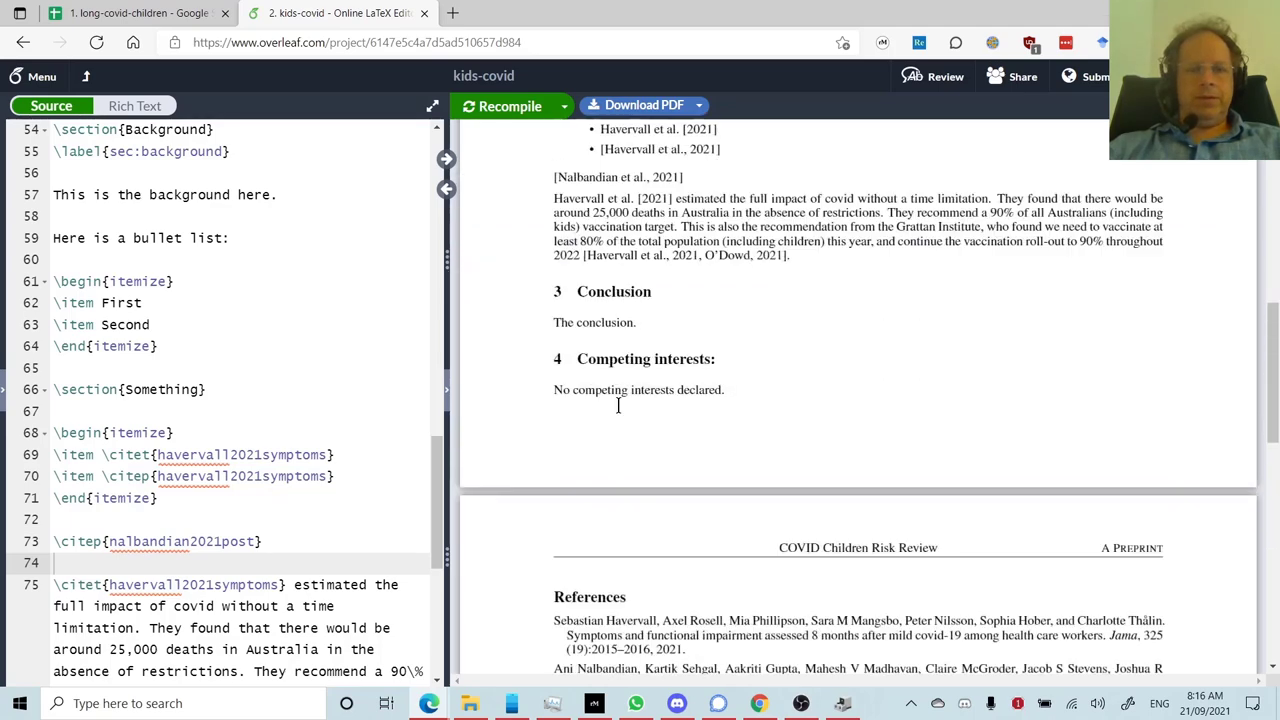
{"action": "scroll", "coordinate": [620, 407], "scroll_direction": "up", "scroll_amount": 1}
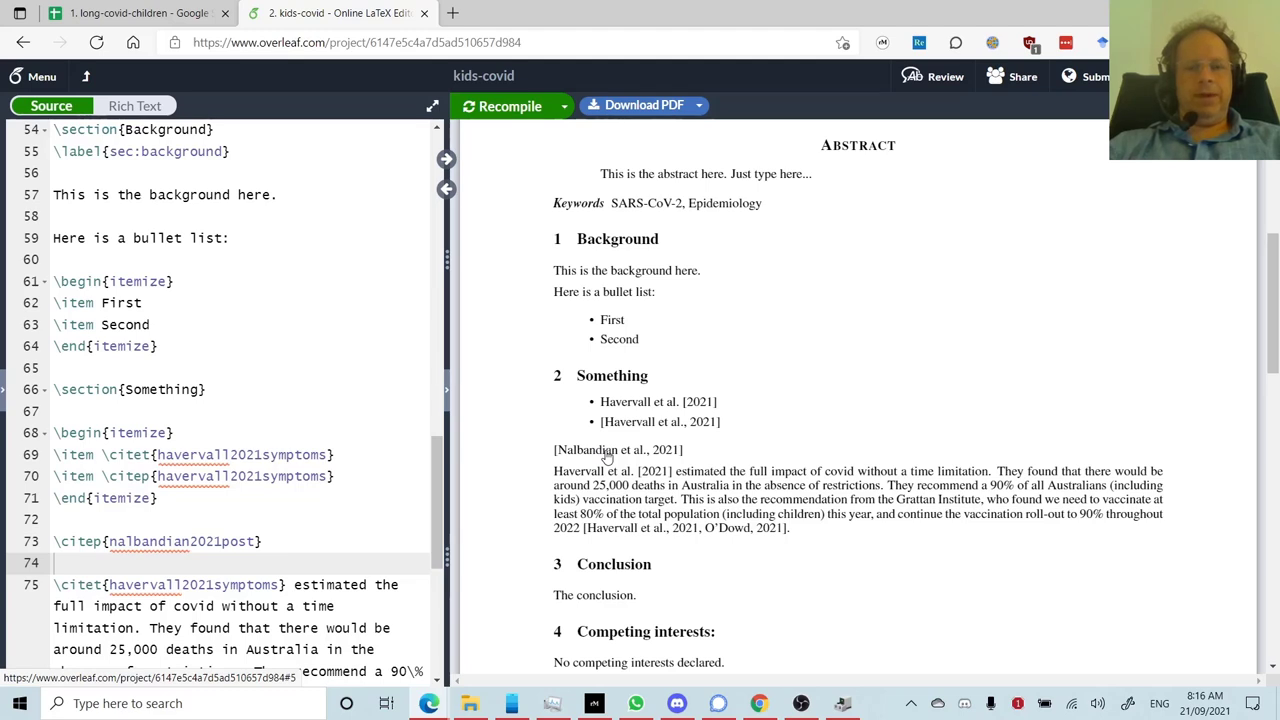
{"action": "left_click", "coordinate": [597, 455]}
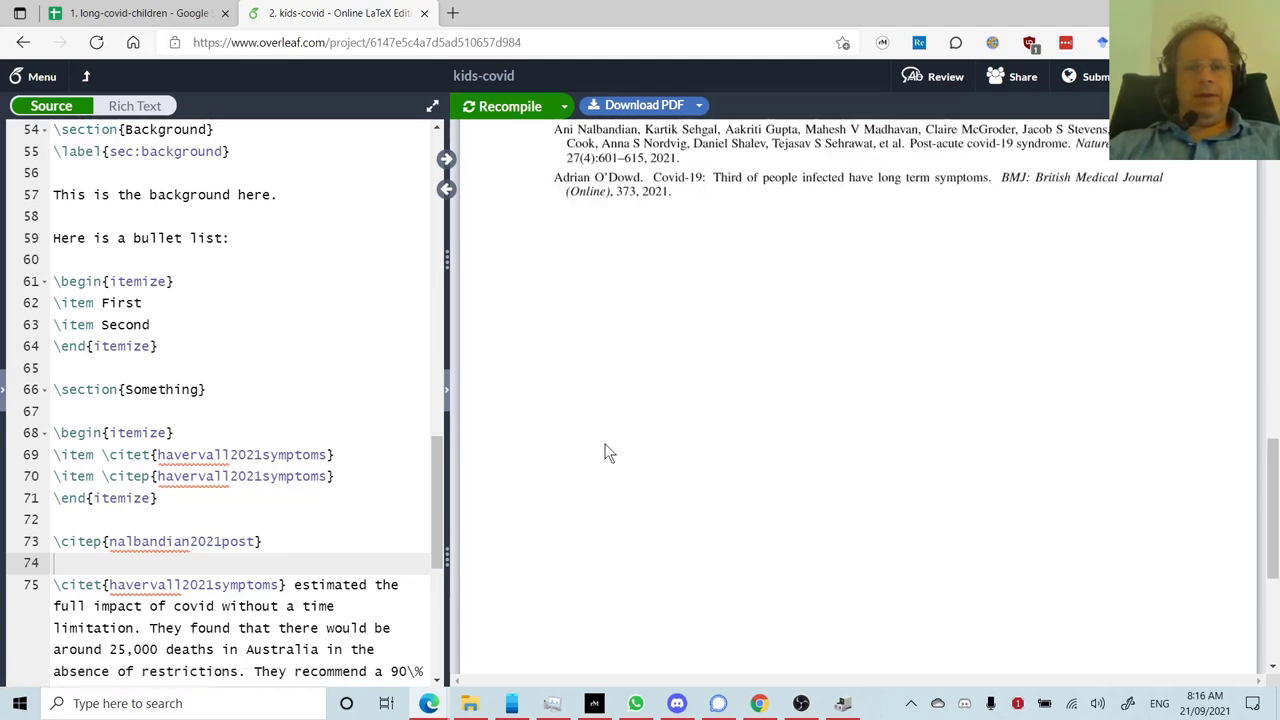
{"action": "mouse_move", "coordinate": [622, 160]}
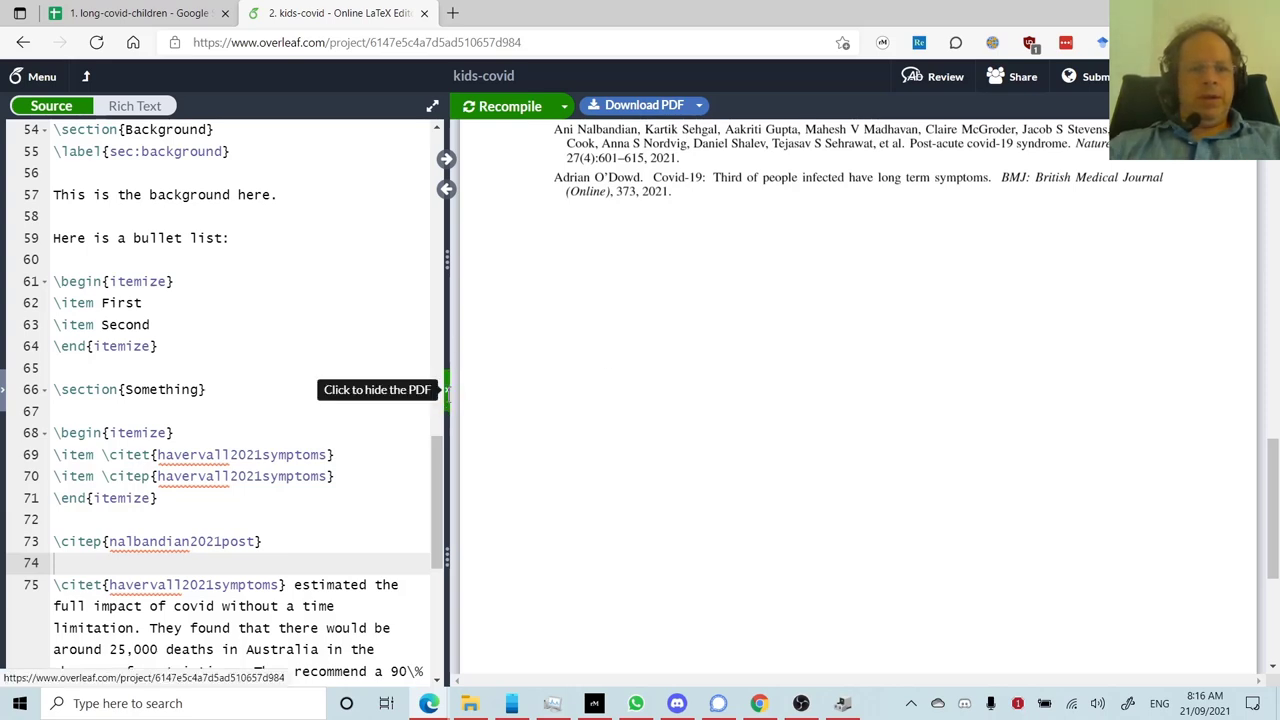
Delete the \citep{nalbandian2021post} line and its trailing blank line from template.tex.
{"action": "left_click", "coordinate": [447, 390]}
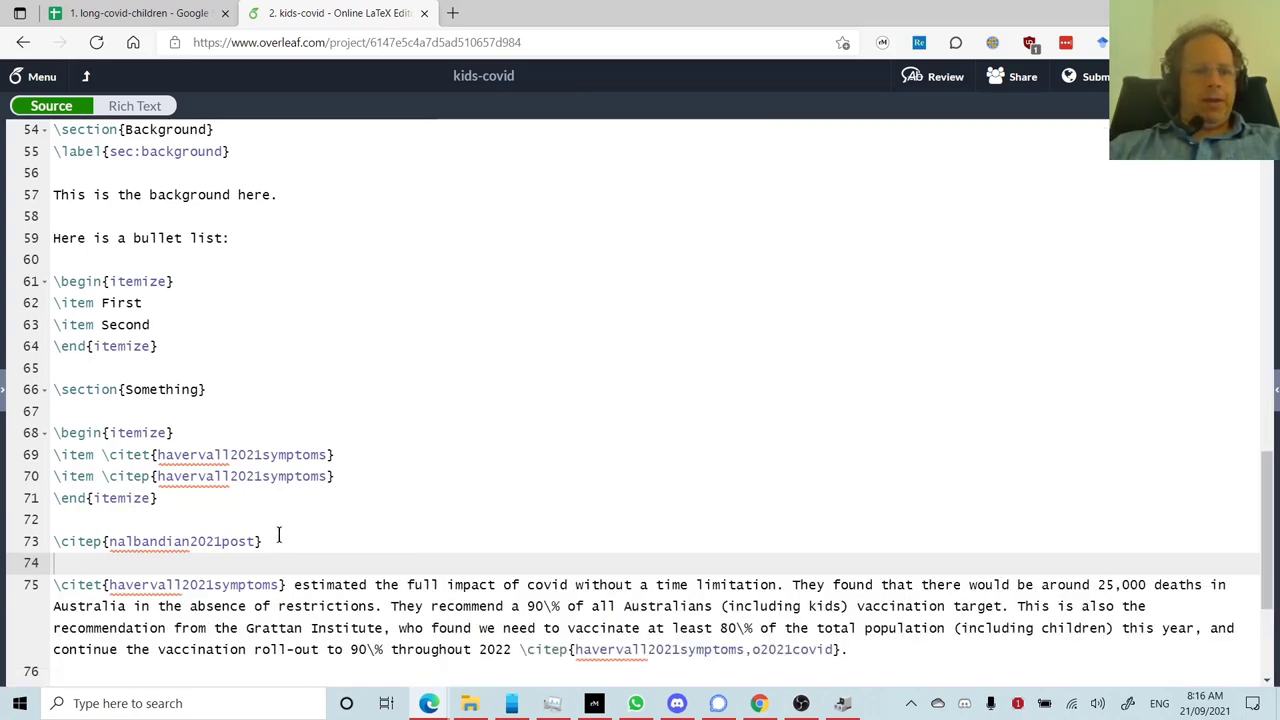
{"action": "left_click", "coordinate": [191, 537]}
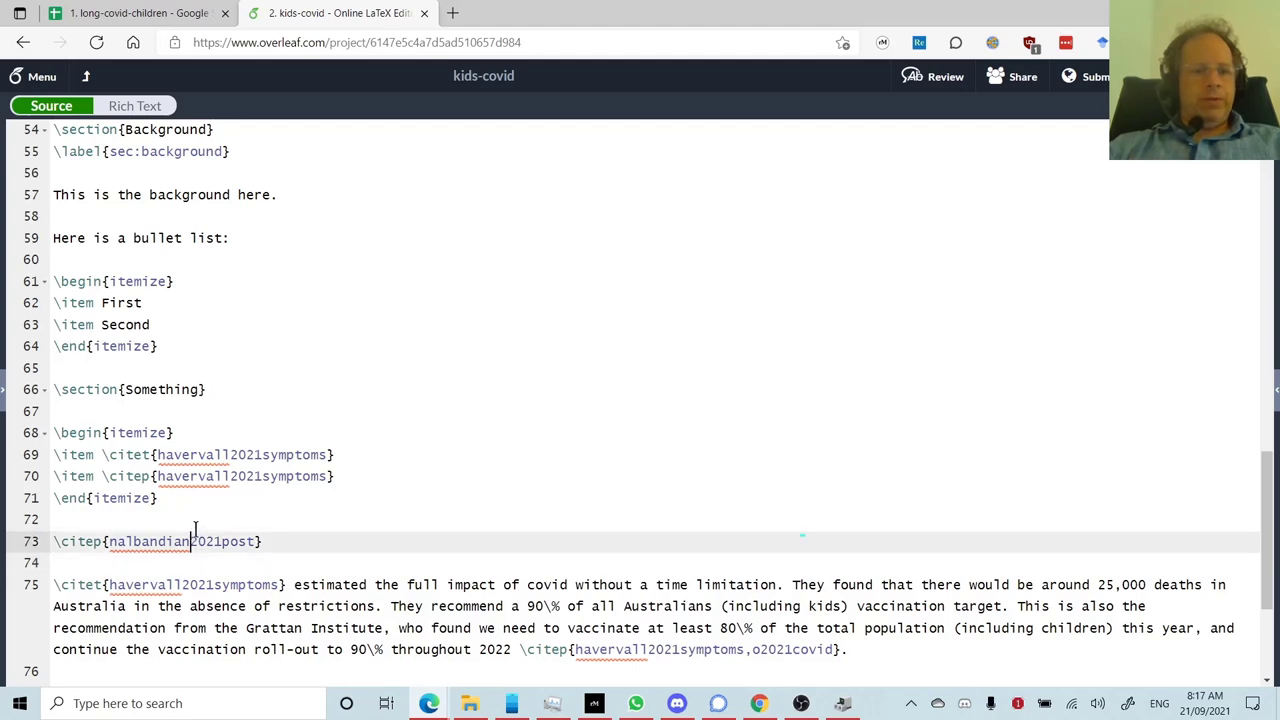
{"action": "left_click", "coordinate": [195, 528]}
{"action": "key", "text": "Down"}
{"action": "key", "text": "shift+Down"}
{"action": "key", "text": "shift+Down"}
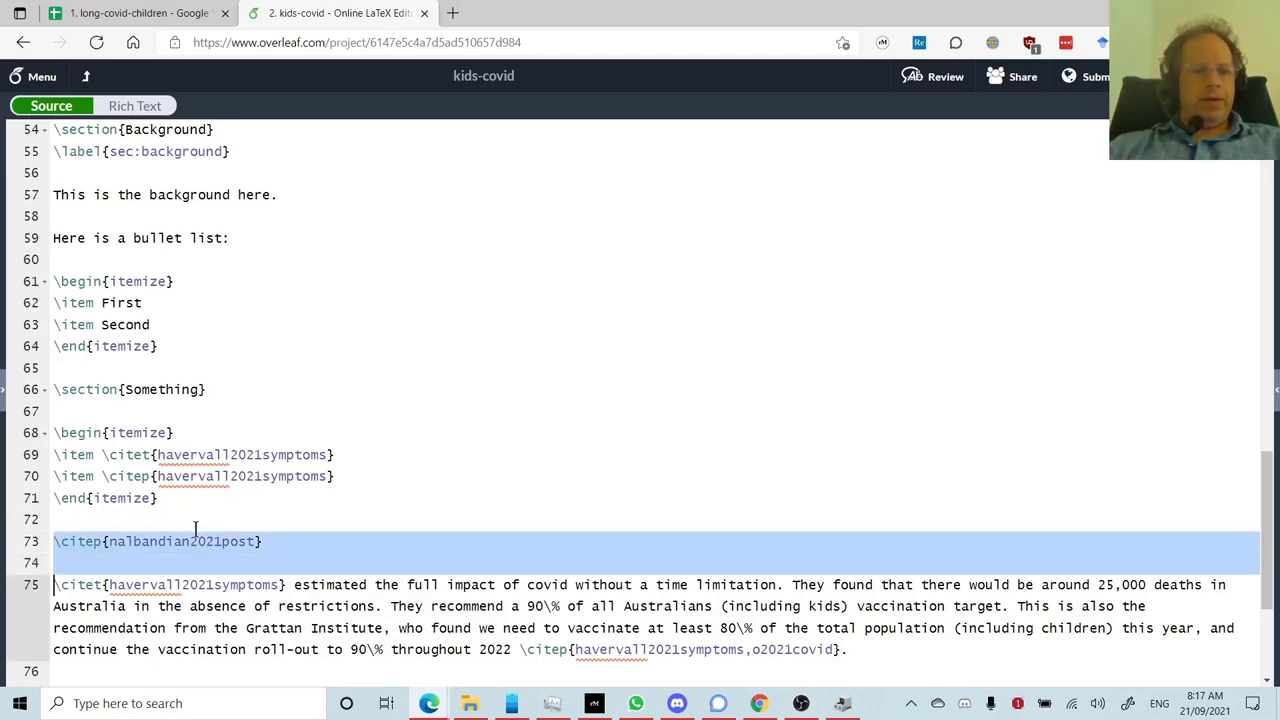
{"action": "key", "text": "BackSpace"}
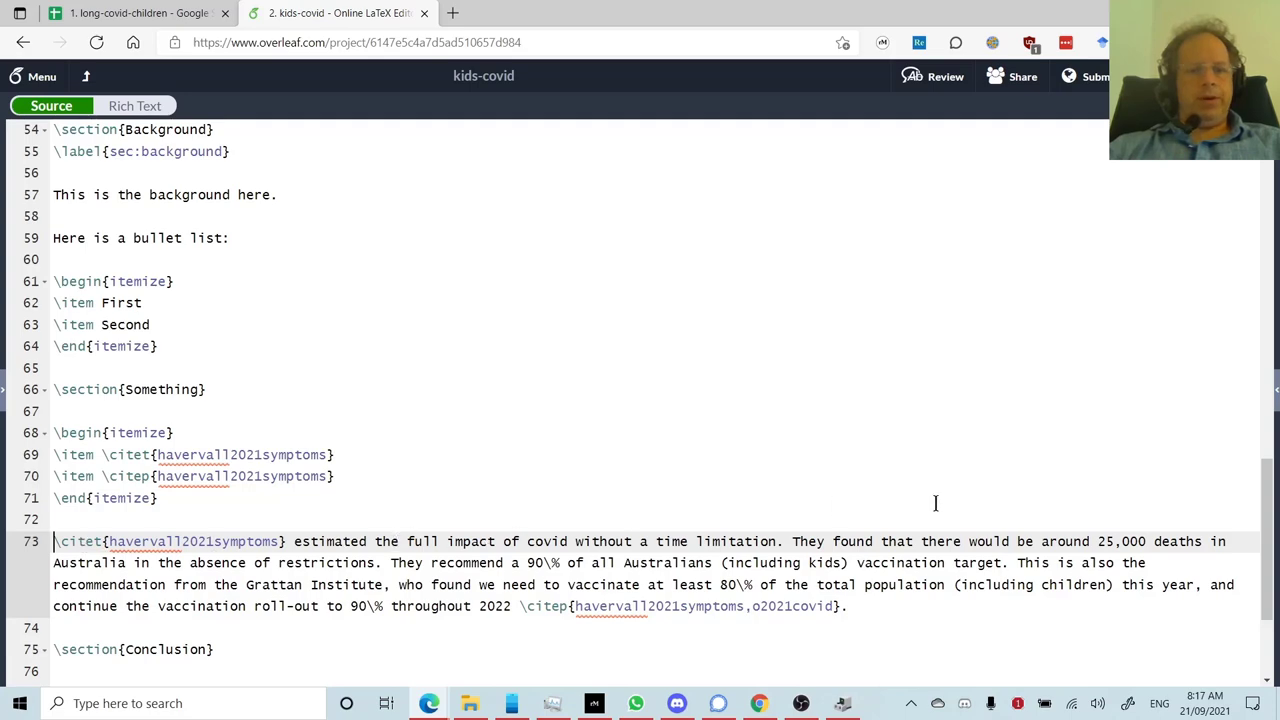
Review the Havervall paragraph's citations in the PDF and follow the O'Dowd citation to References.
{"action": "left_click", "coordinate": [1276, 390]}
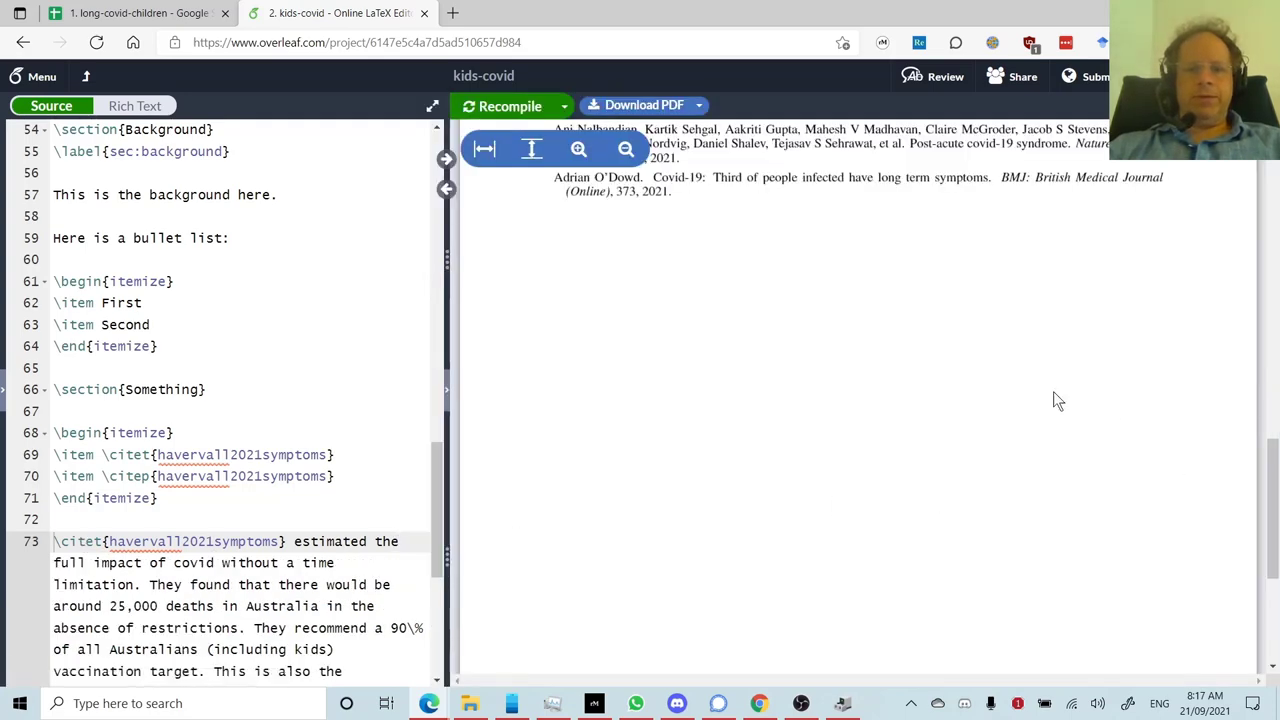
{"action": "scroll", "coordinate": [820, 371], "scroll_direction": "up", "scroll_amount": 6}
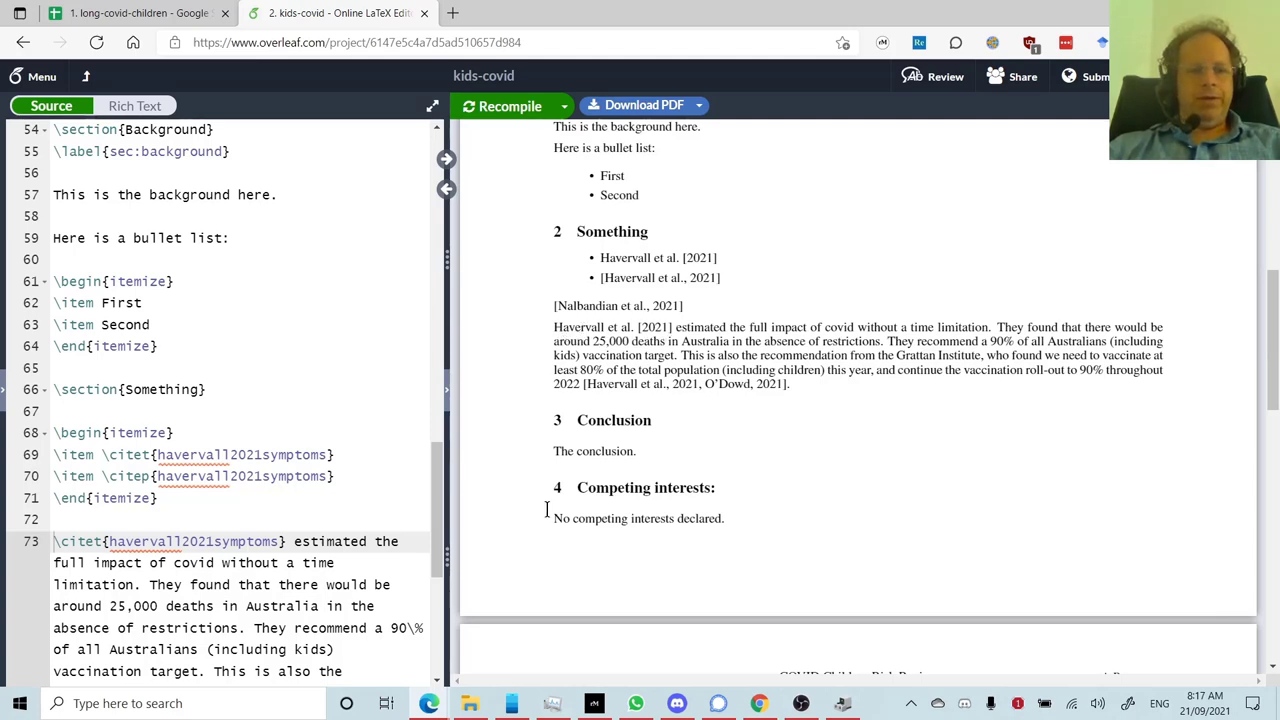
{"action": "left_click", "coordinate": [86, 541]}
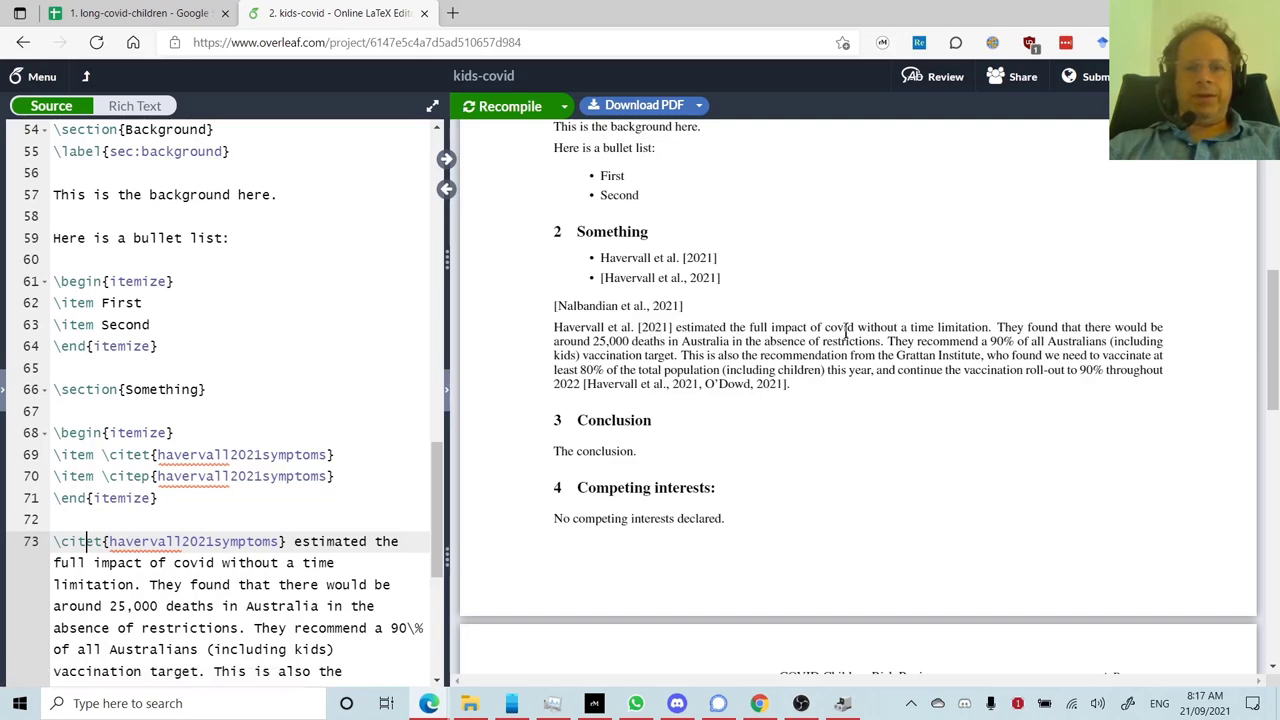
{"action": "scroll", "coordinate": [160, 580], "scroll_direction": "down", "scroll_amount": 3}
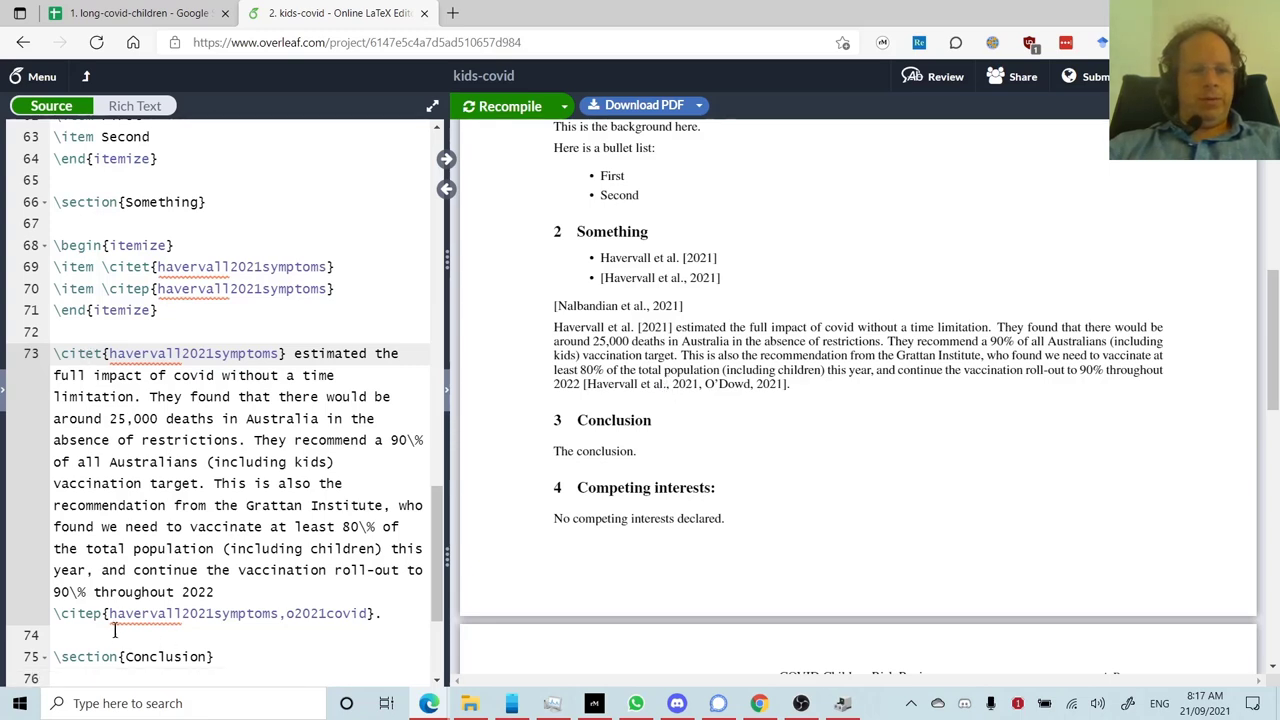
{"action": "left_click_drag", "start_coordinate": [110, 614], "coordinate": [370, 608]}
{"action": "left_click", "coordinate": [284, 614]}
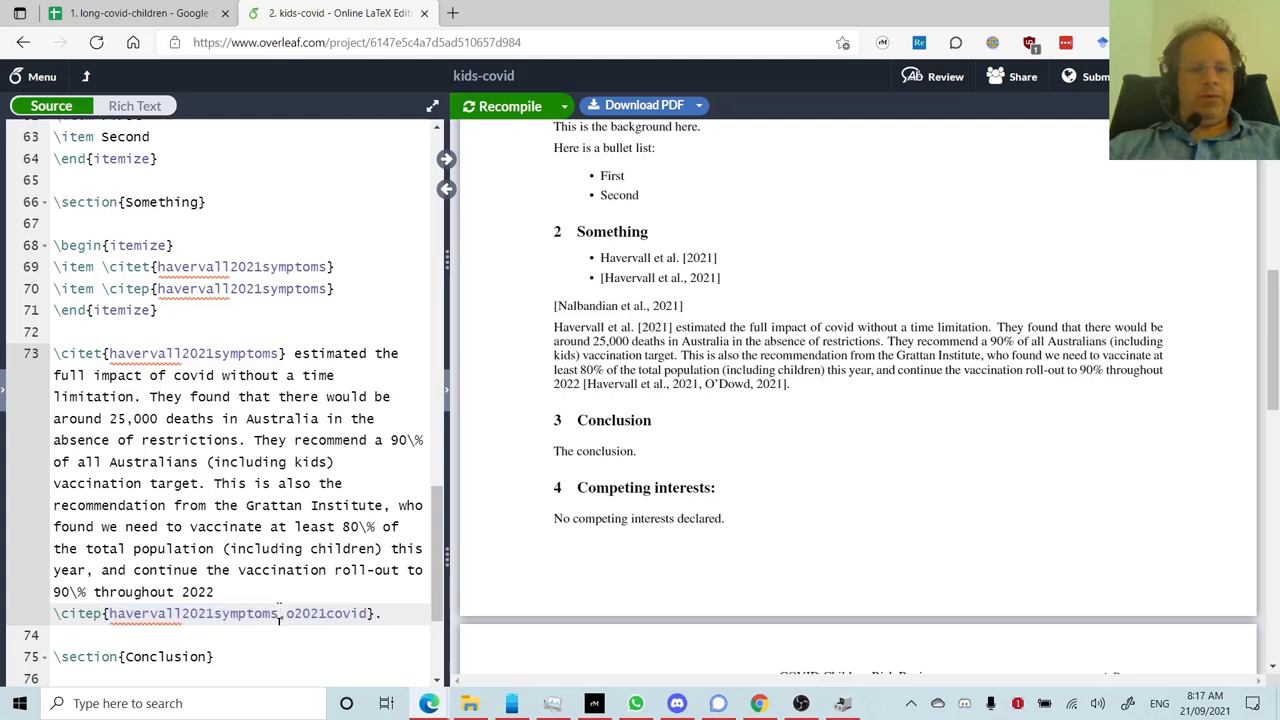
{"action": "left_click", "coordinate": [730, 388]}
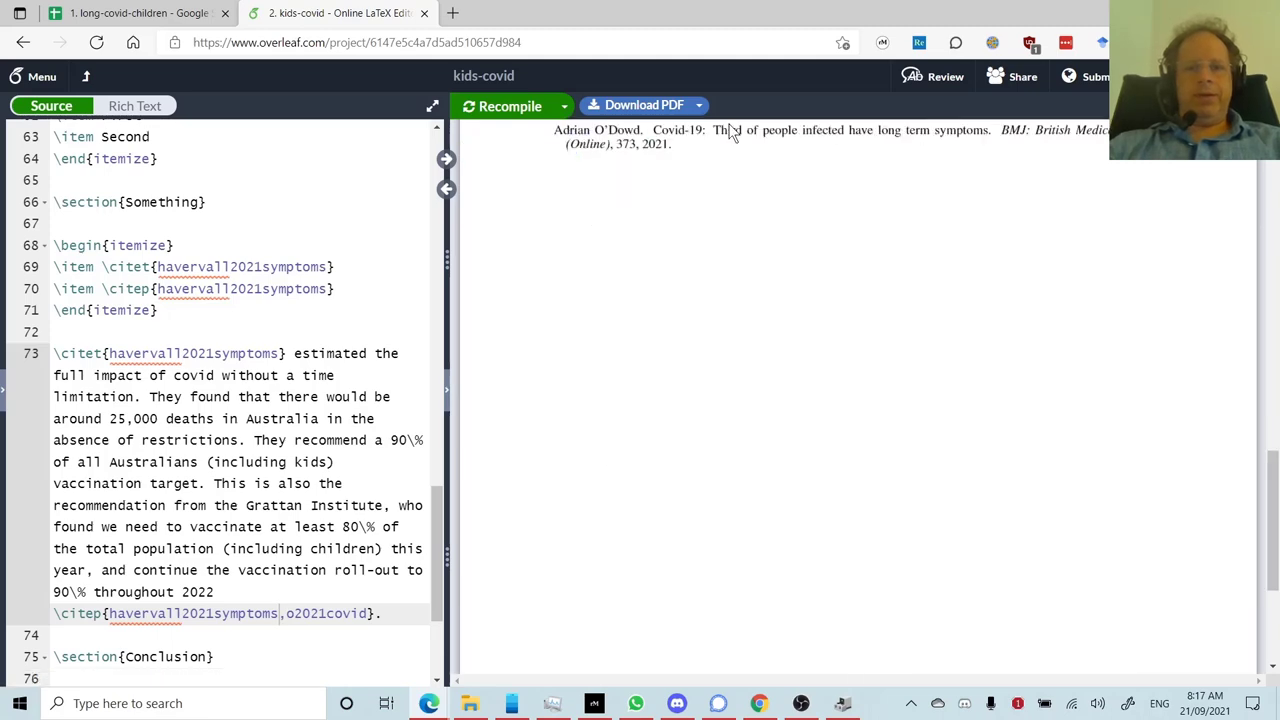
{"action": "scroll", "coordinate": [723, 408], "scroll_direction": "up", "scroll_amount": 10}
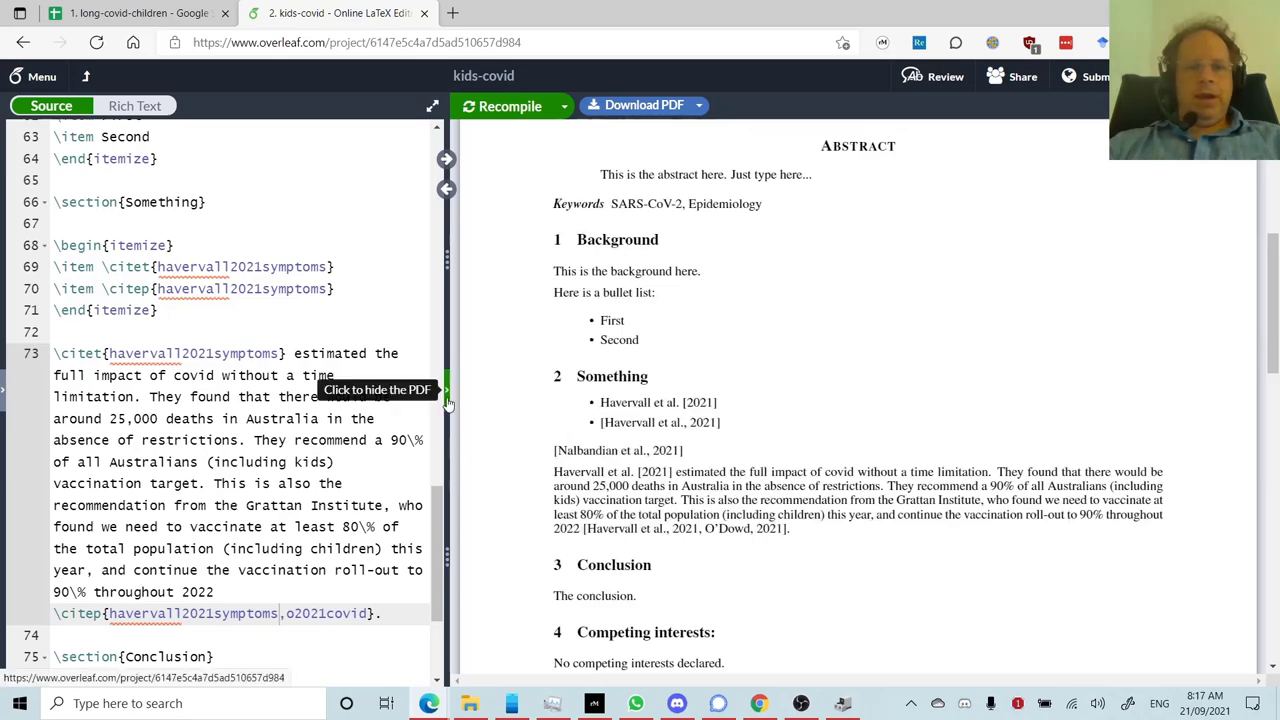
Compare the \citet and \citep items on lines 69–70 in the PDF, then hide it and show the file list.
{"action": "left_click", "coordinate": [448, 406]}
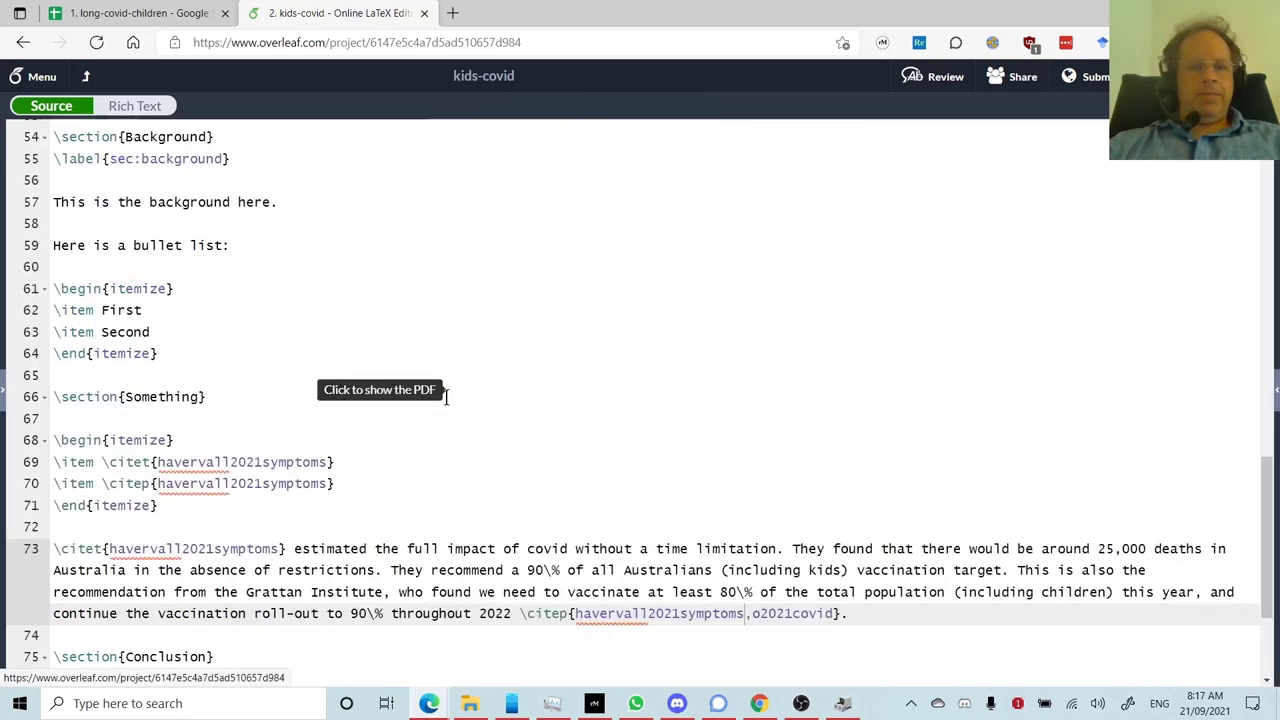
{"action": "left_click", "coordinate": [376, 516]}
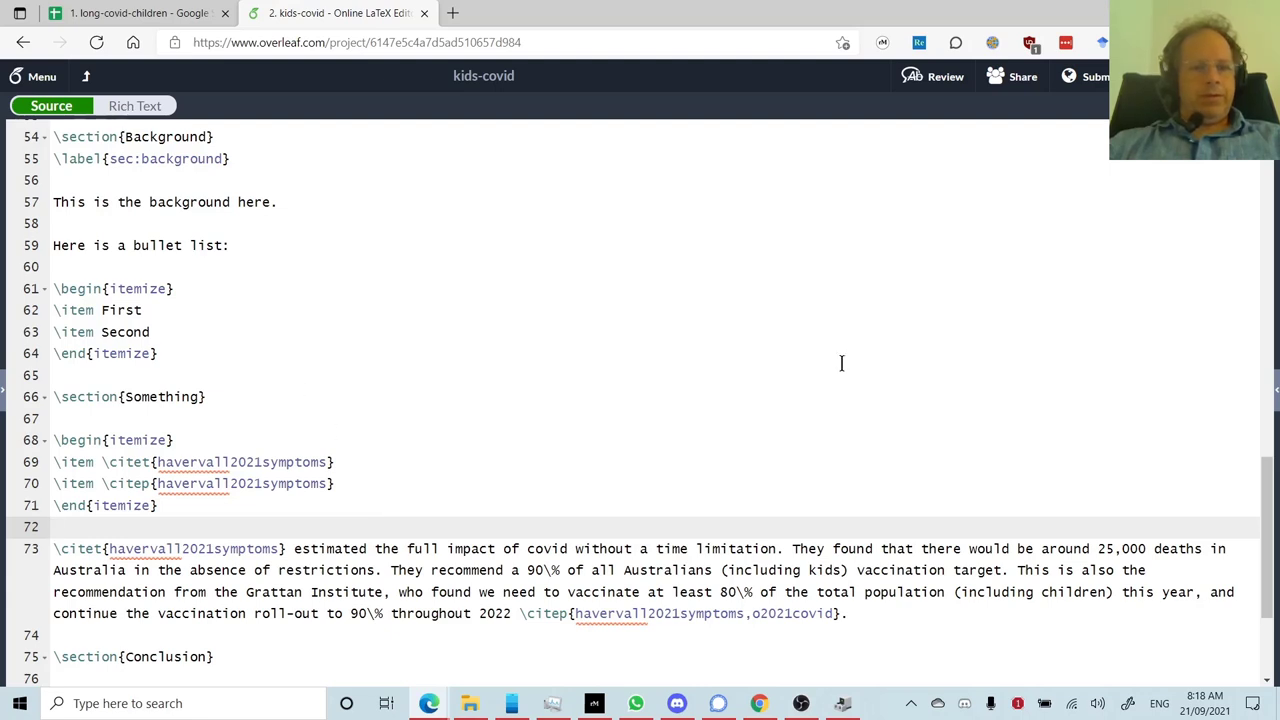
{"action": "left_click", "coordinate": [118, 463]}
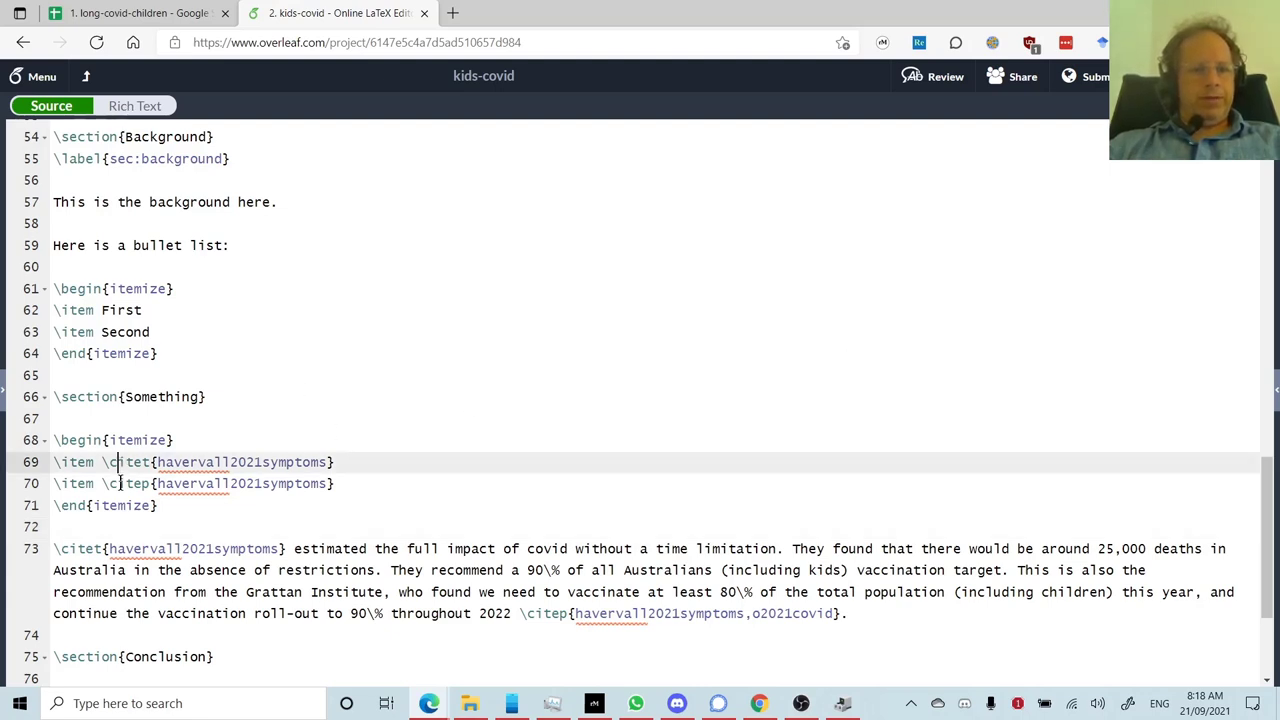
{"action": "left_click", "coordinate": [116, 484]}
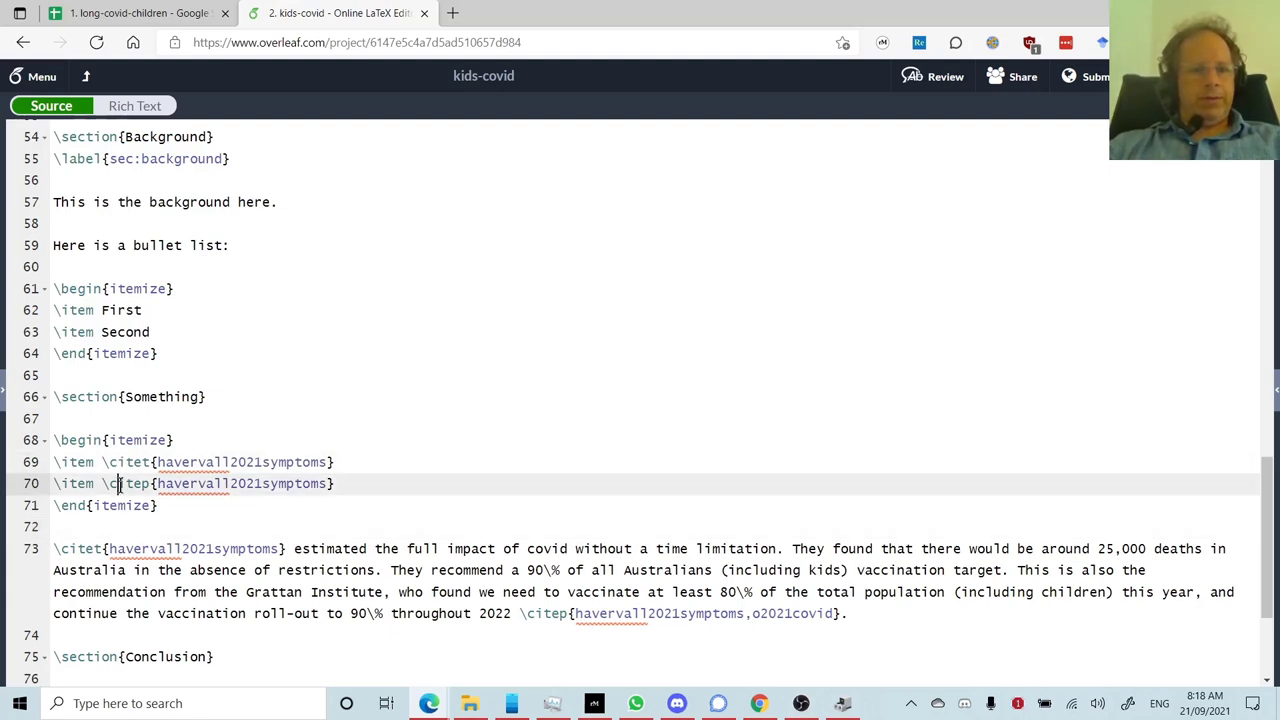
{"action": "left_click", "coordinate": [1275, 414]}
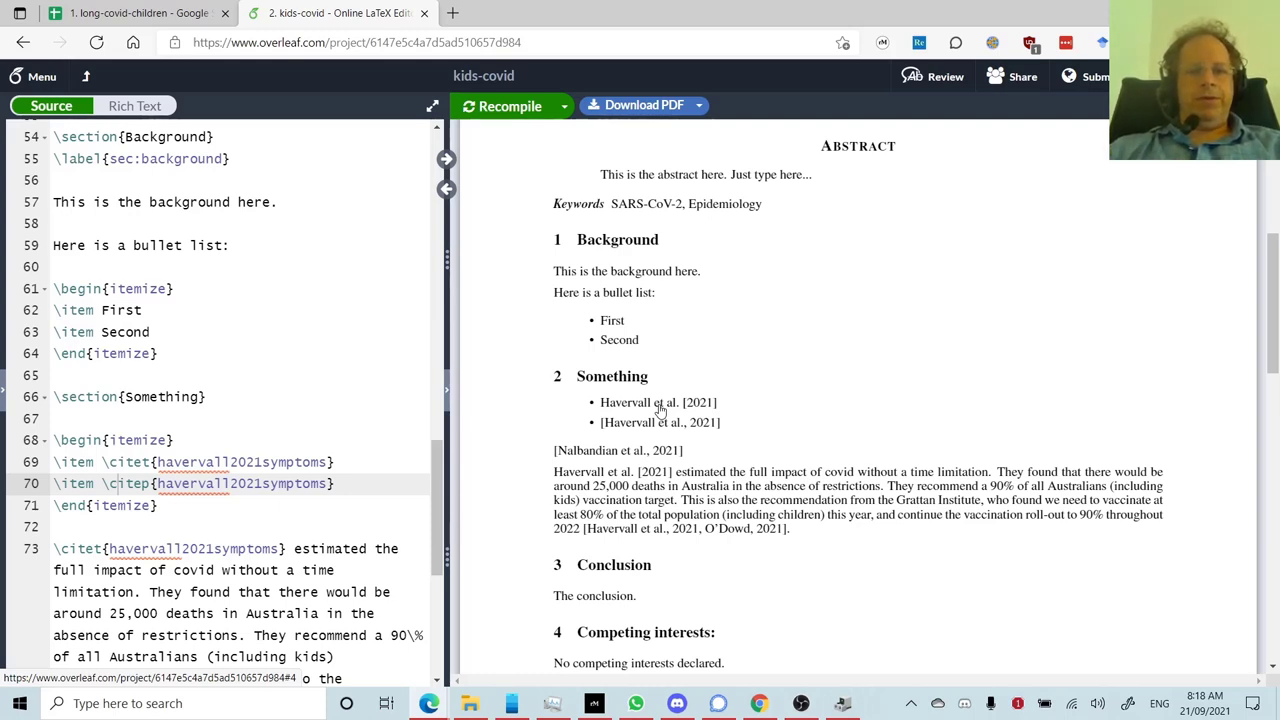
{"action": "left_click", "coordinate": [446, 392]}
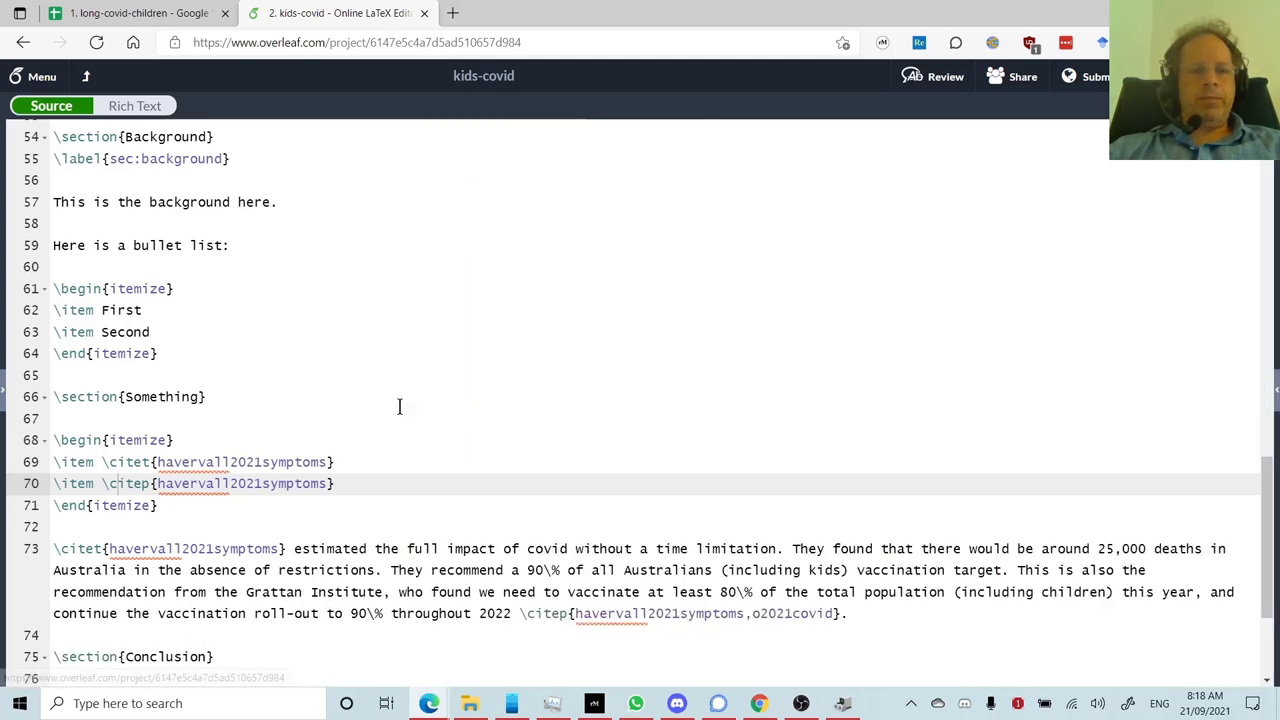
{"action": "left_click", "coordinate": [162, 526]}
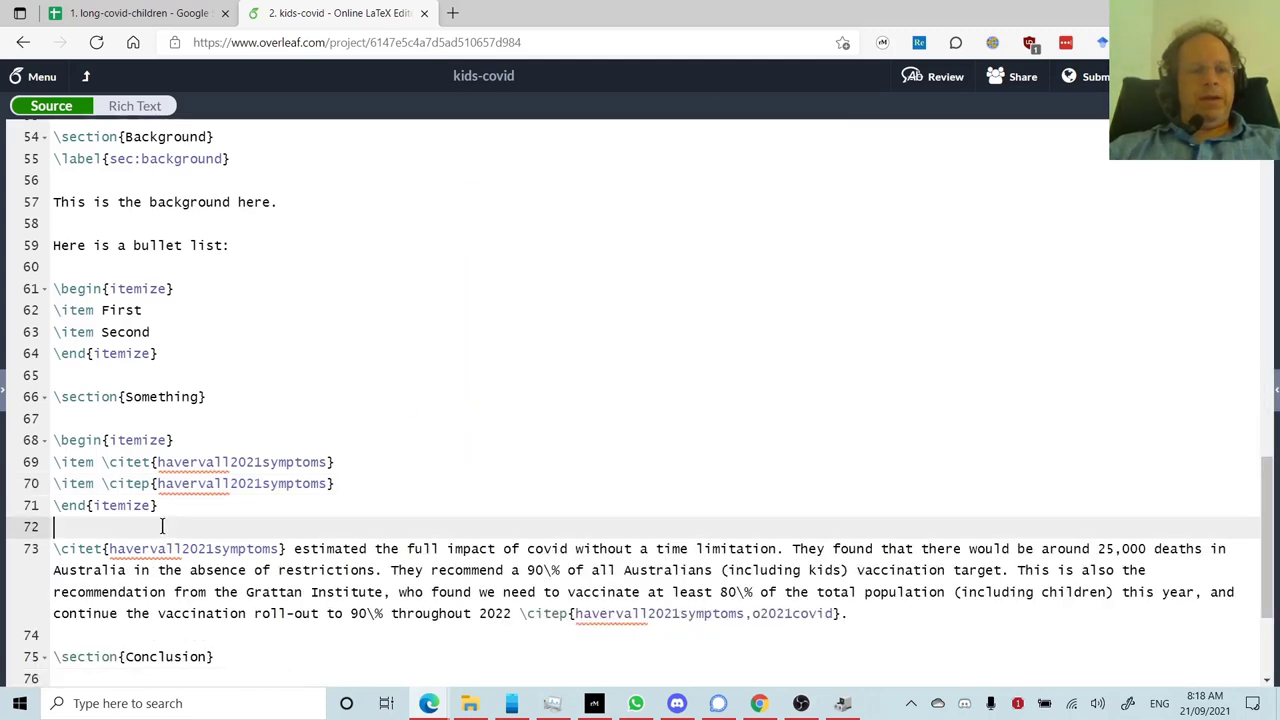
{"action": "left_click", "coordinate": [4, 395]}
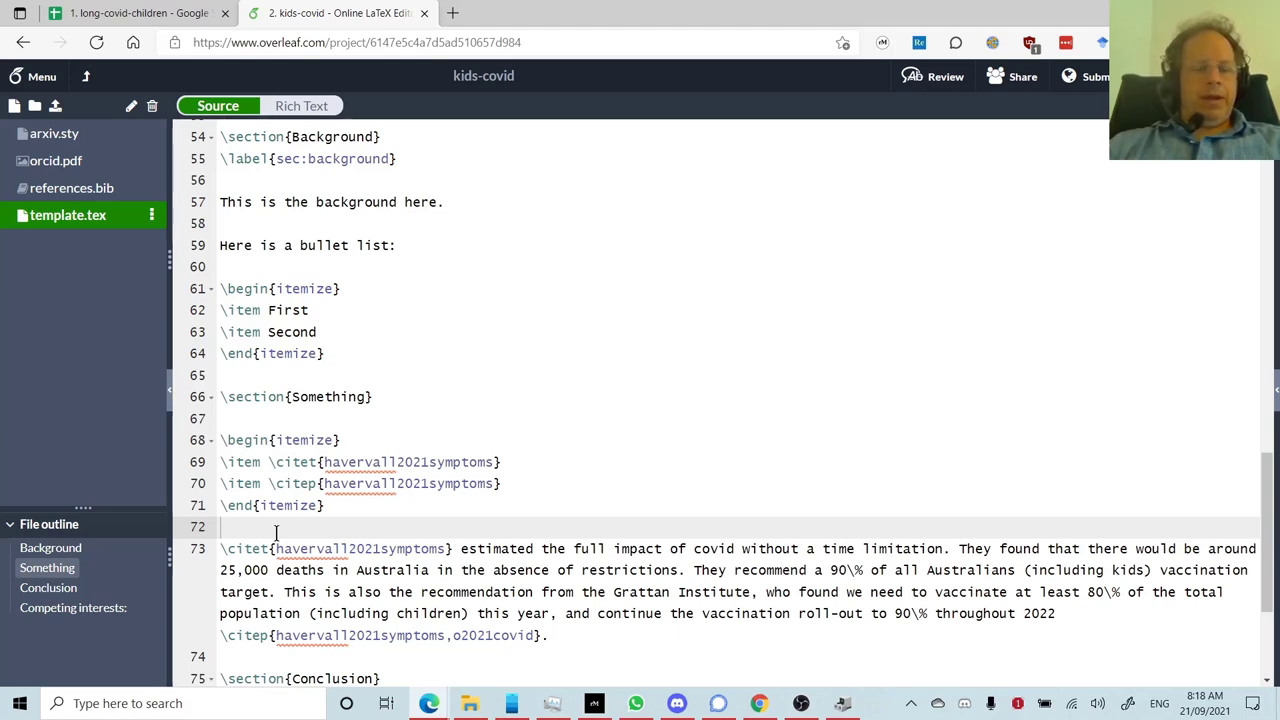
Switch to the Google Scholar window and open Settings from its navigation menu.
{"action": "key", "text": "alt+Tab"}
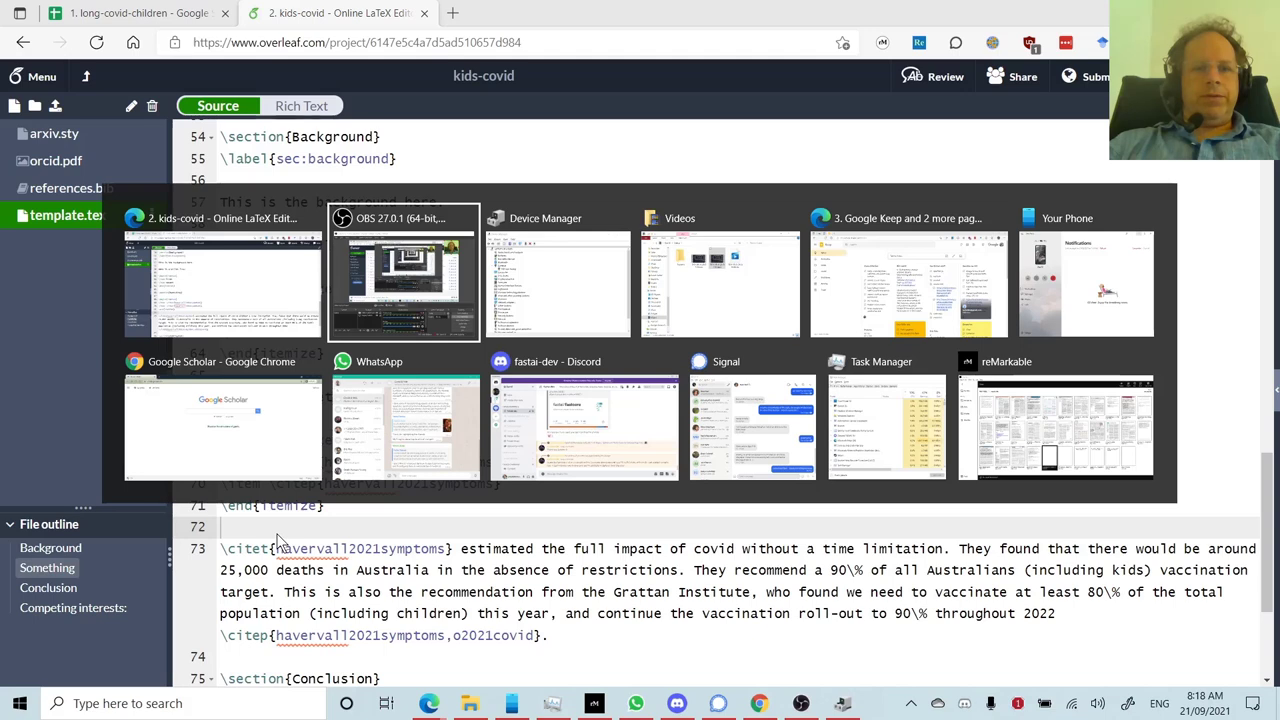
{"action": "key", "text": "alt+Tab"}
{"action": "key", "text": "alt+Tab"}
{"action": "key", "text": "alt+Tab"}
{"action": "key", "text": "alt+Tab"}
{"action": "key", "text": "alt+Tab"}
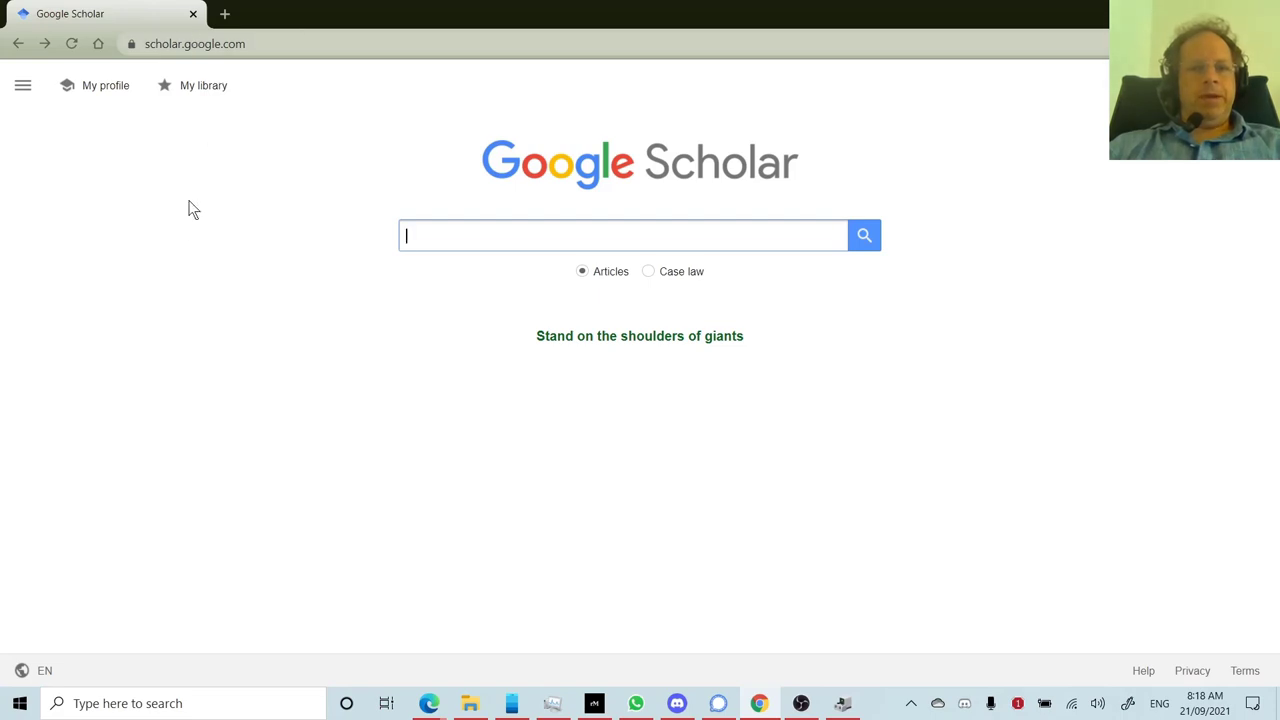
{"action": "left_click", "coordinate": [22, 86]}
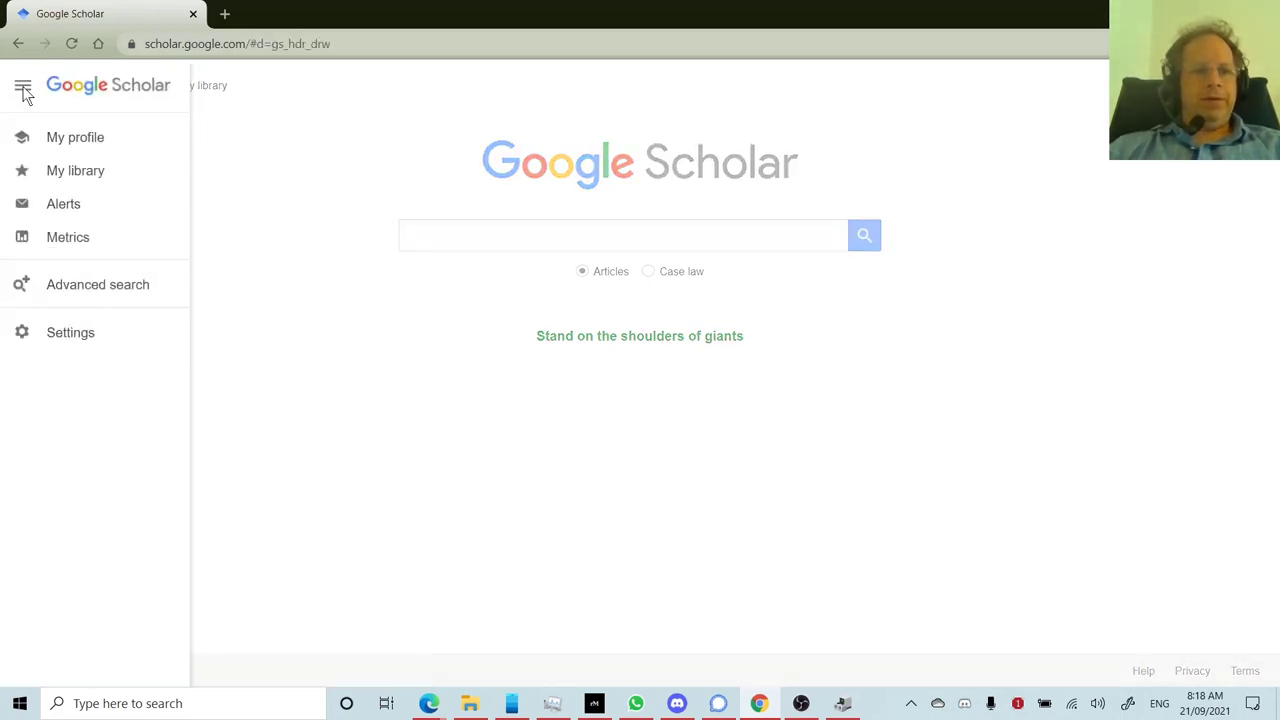
{"action": "left_click", "coordinate": [62, 345]}
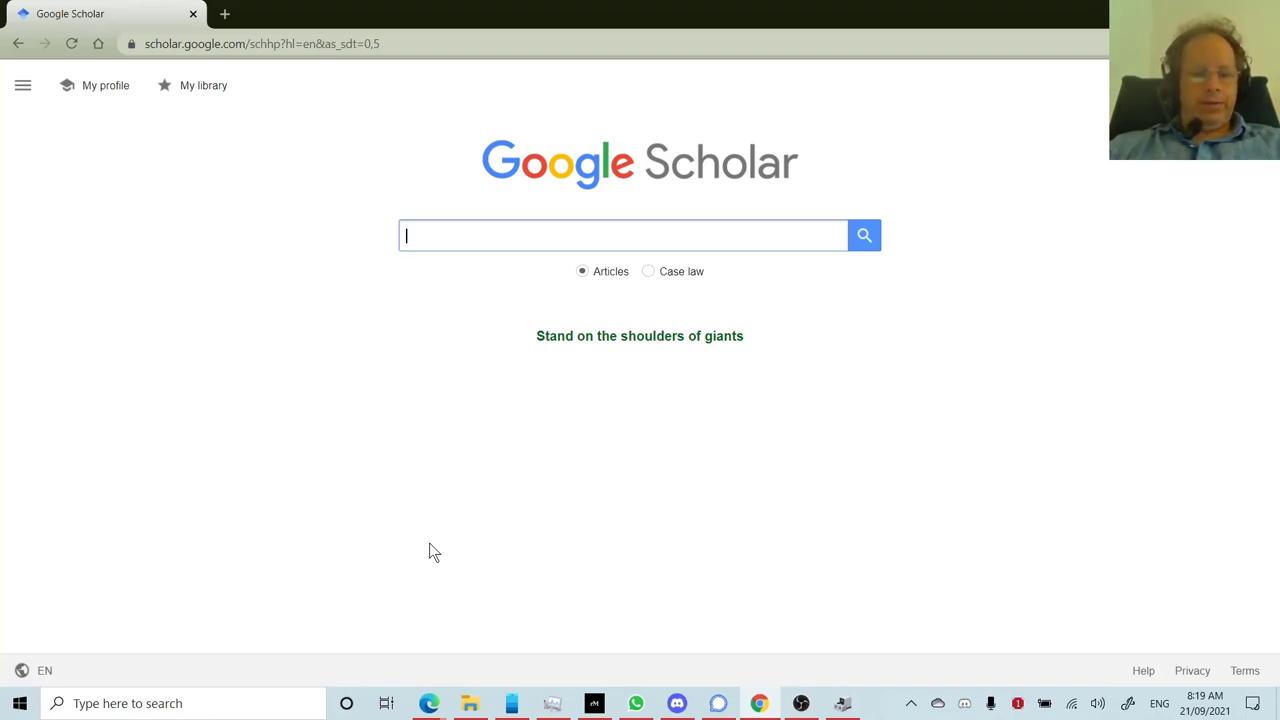
Search Google Scholar for 'clams', pass the reCAPTCHA and copy the Giant clams BibTeX entry.
{"action": "type", "text": "clams"}
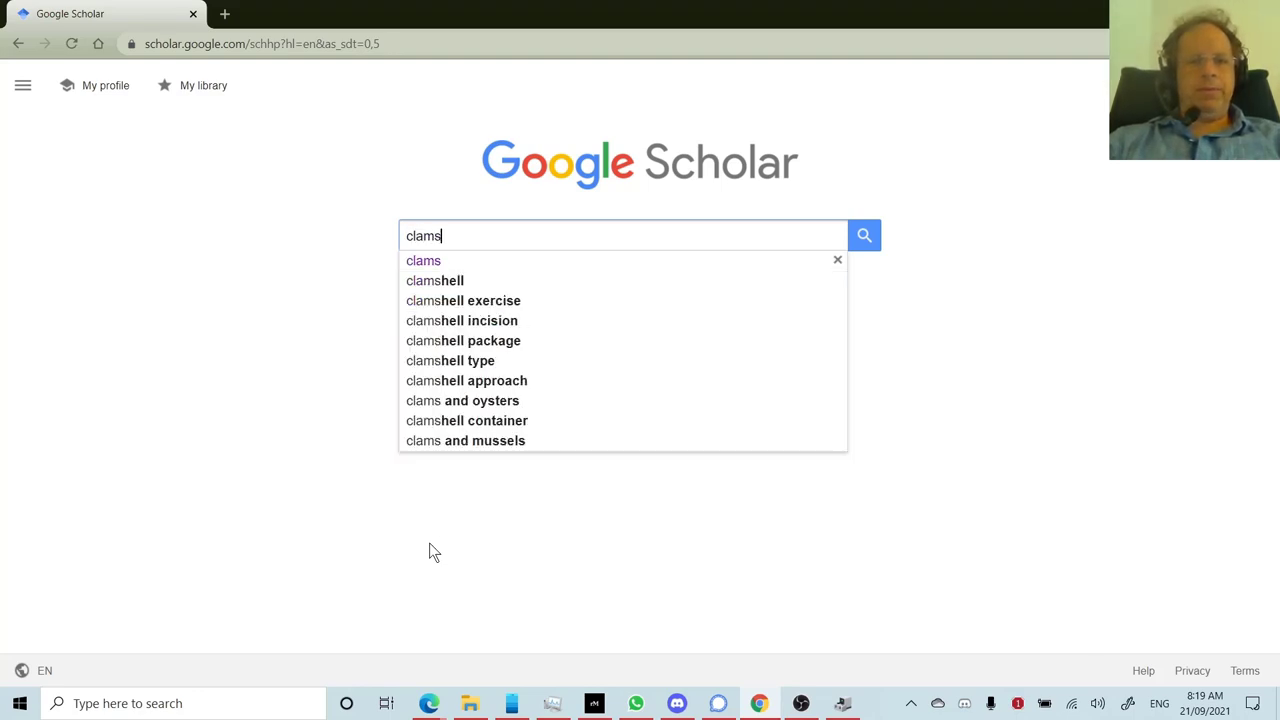
{"action": "key", "text": "Return"}
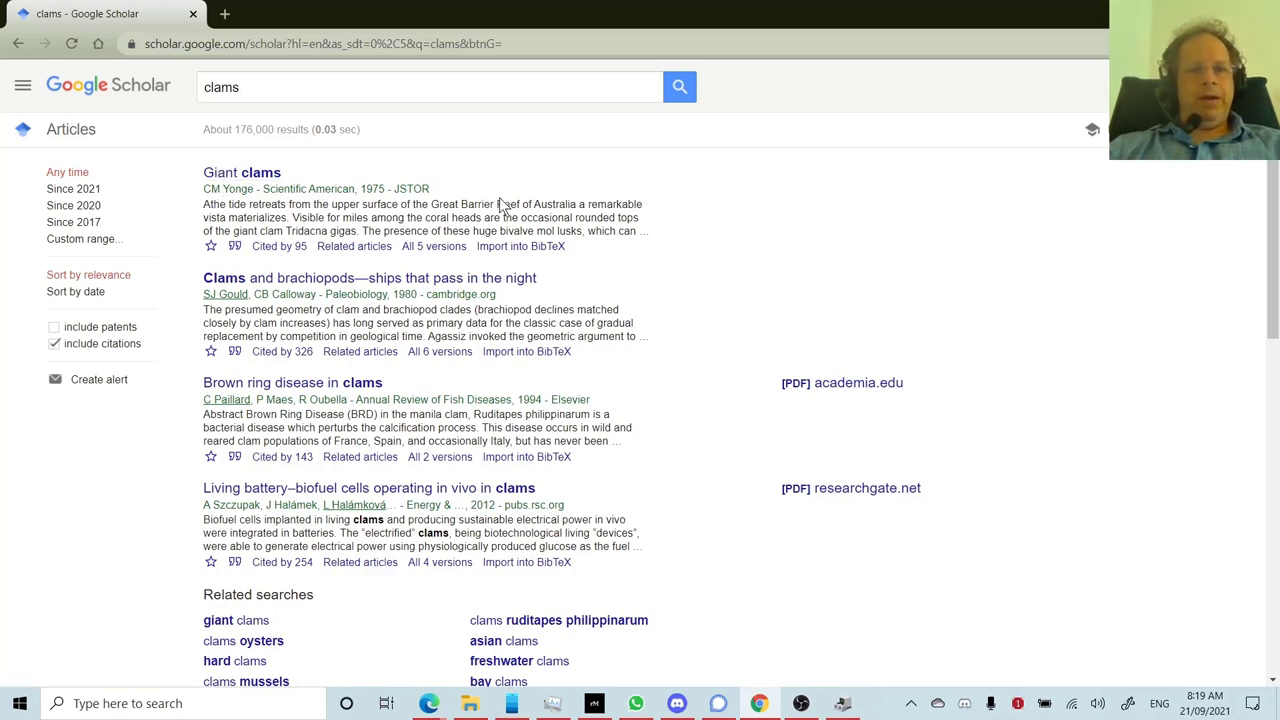
{"action": "left_click", "coordinate": [527, 247]}
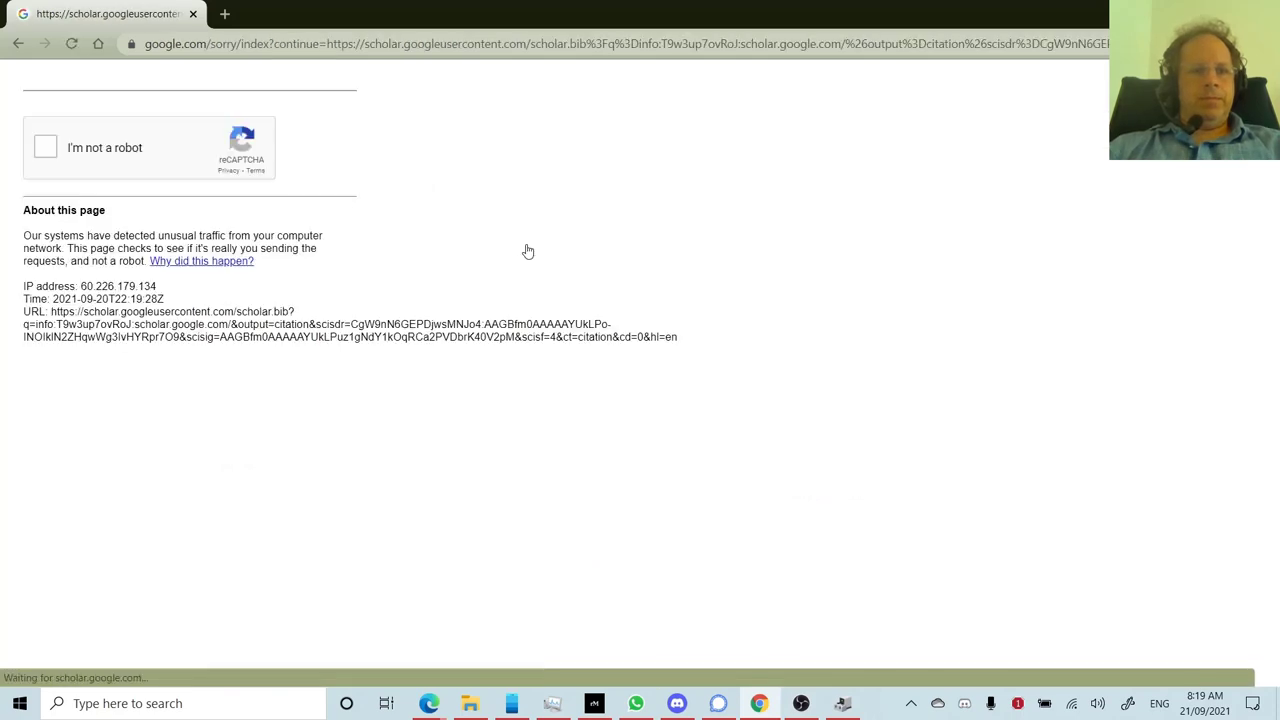
{"action": "left_click", "coordinate": [46, 150]}
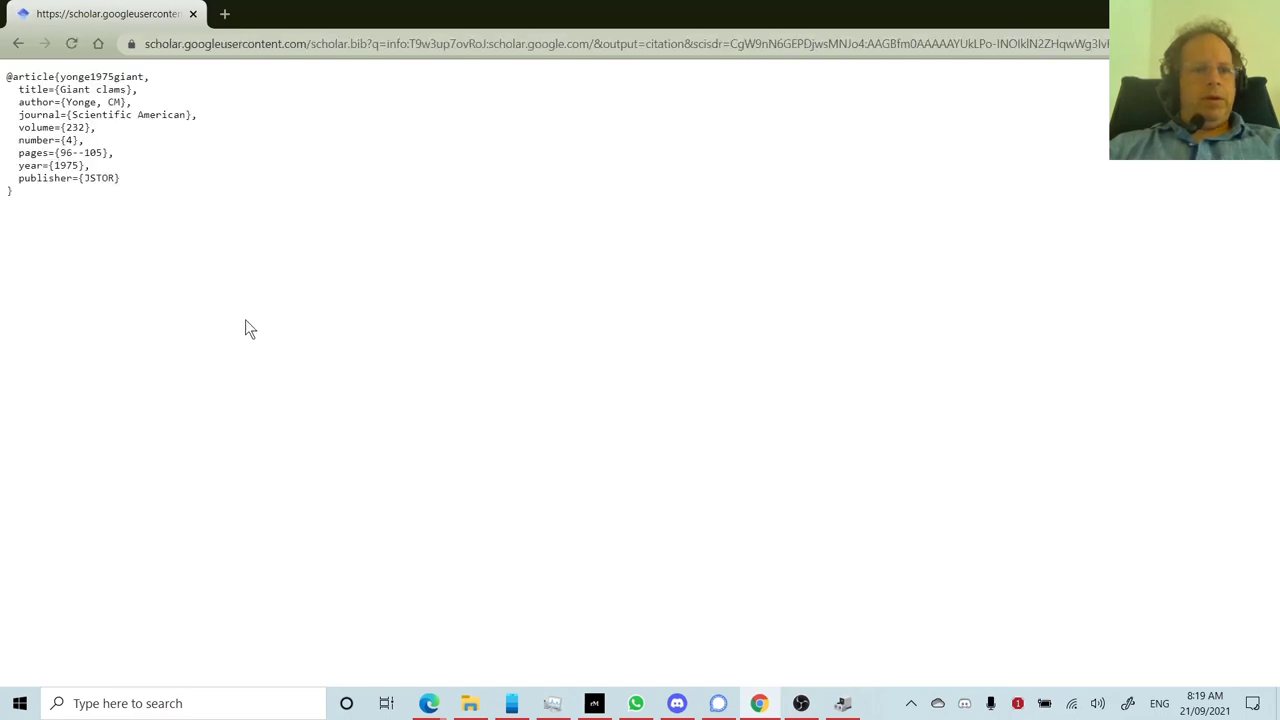
{"action": "key", "text": "ctrl+a"}
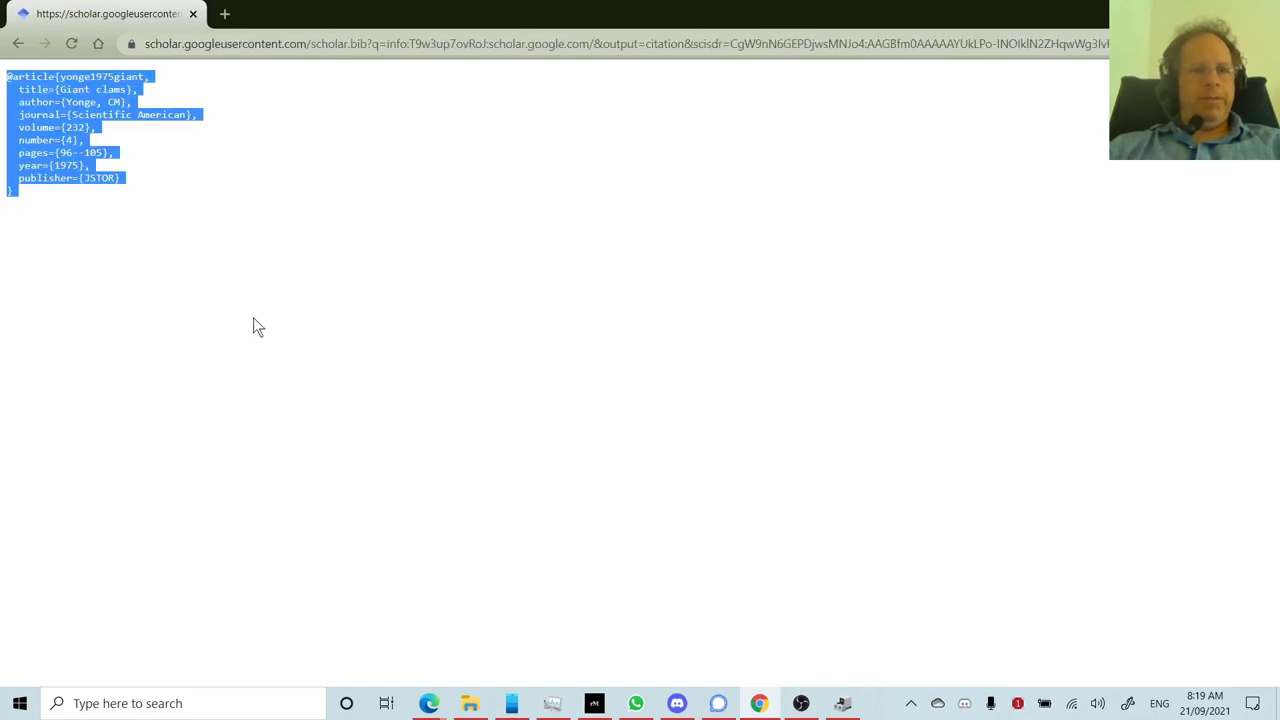
{"action": "key", "text": "alt+Tab"}
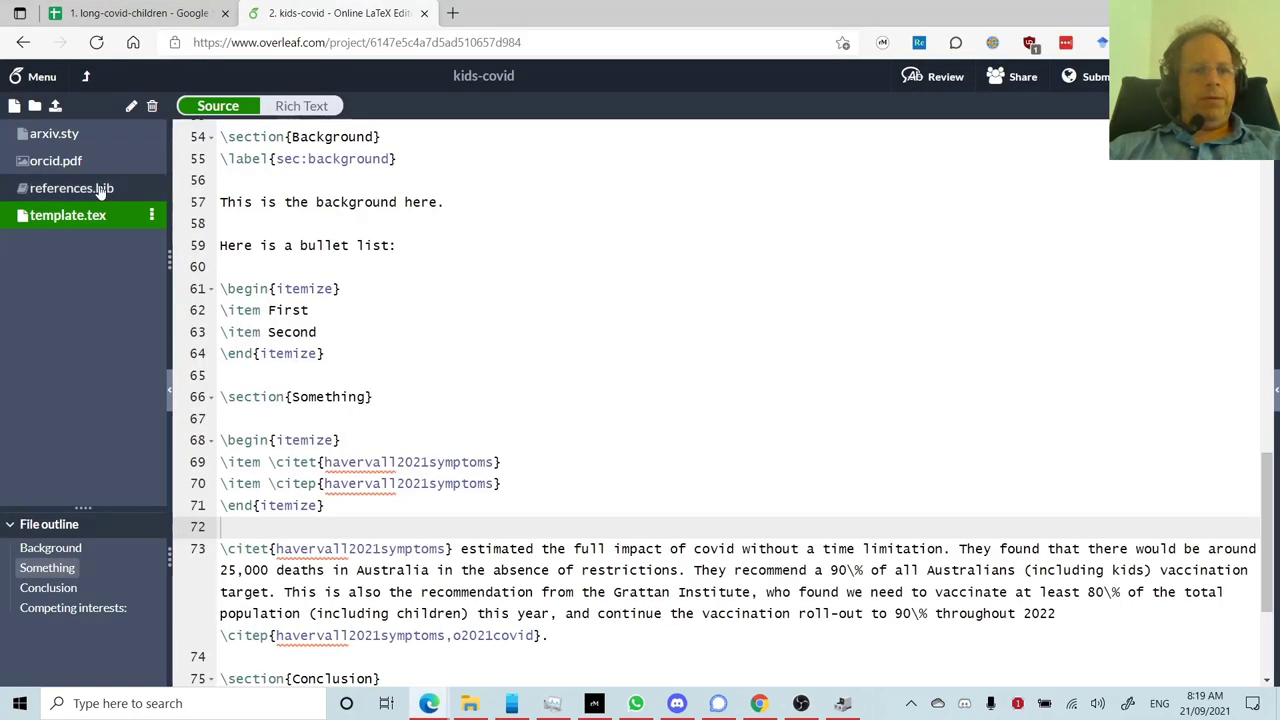
Paste the yonge1975giant 'Giant clams' BibTeX entry at the end of references.bib.
{"action": "left_click", "coordinate": [42, 190]}
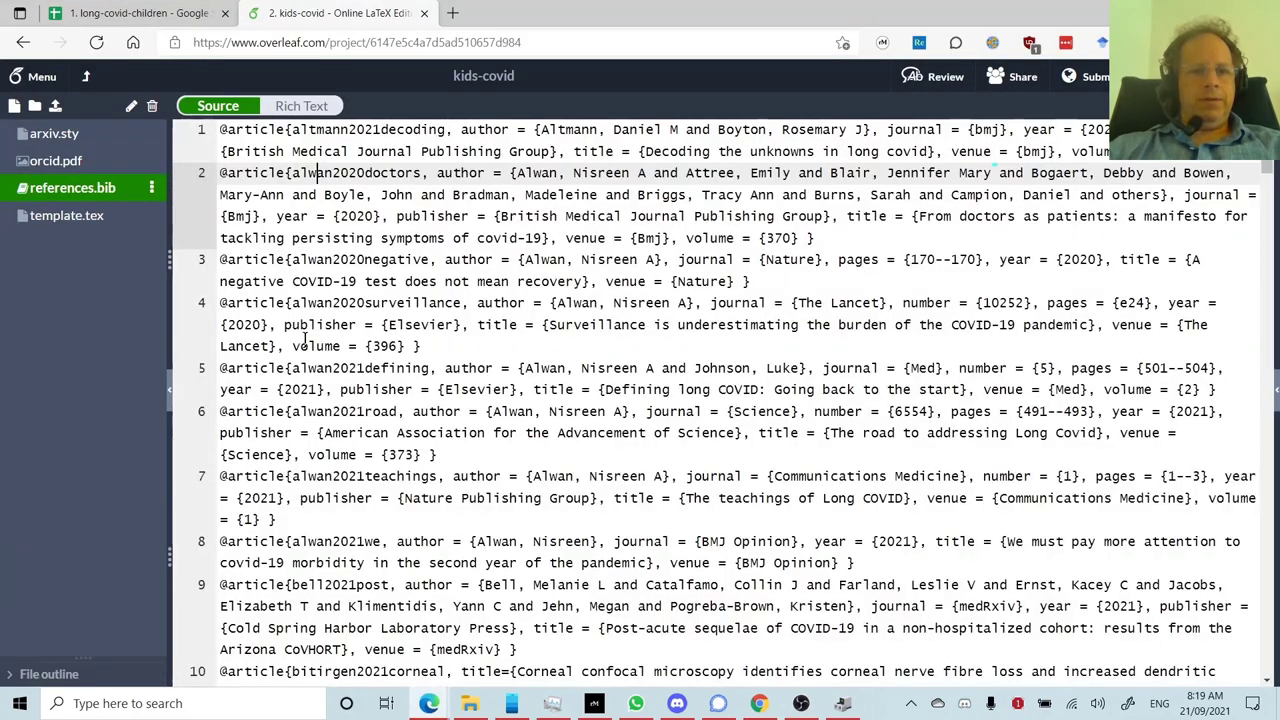
{"action": "left_click", "coordinate": [307, 344]}
{"action": "key", "text": "ctrl+End"}
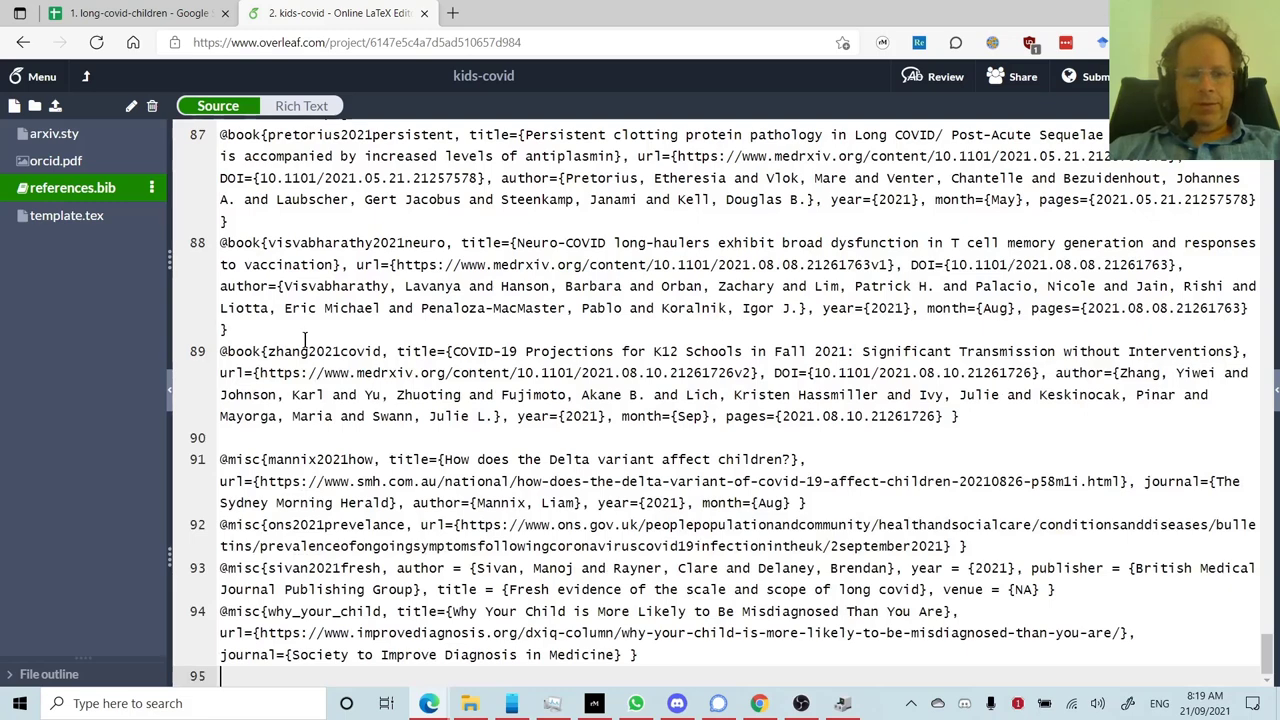
{"action": "key", "text": "ctrl+v"}
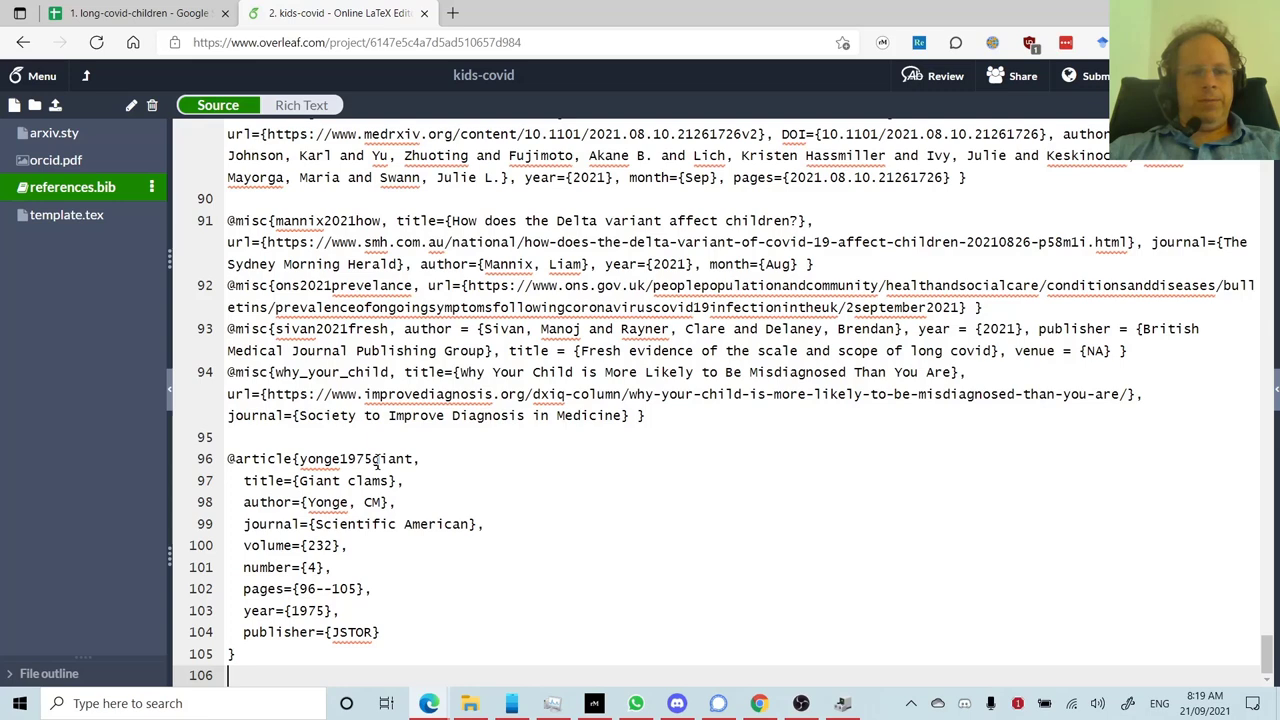
On line 73 of template.tex, write '\citet{yonge1975giant} wrote about giant clams.' using autocomplete.
{"action": "left_click", "coordinate": [58, 217]}
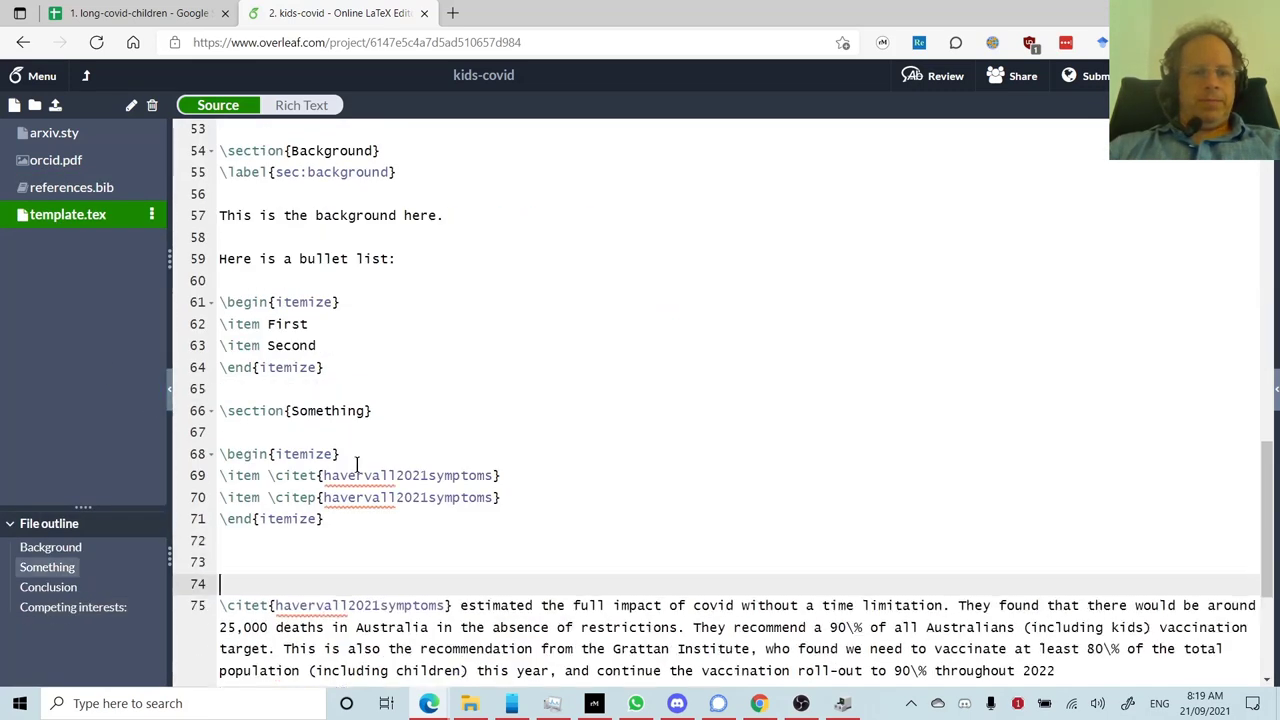
{"action": "key", "text": "Up"}
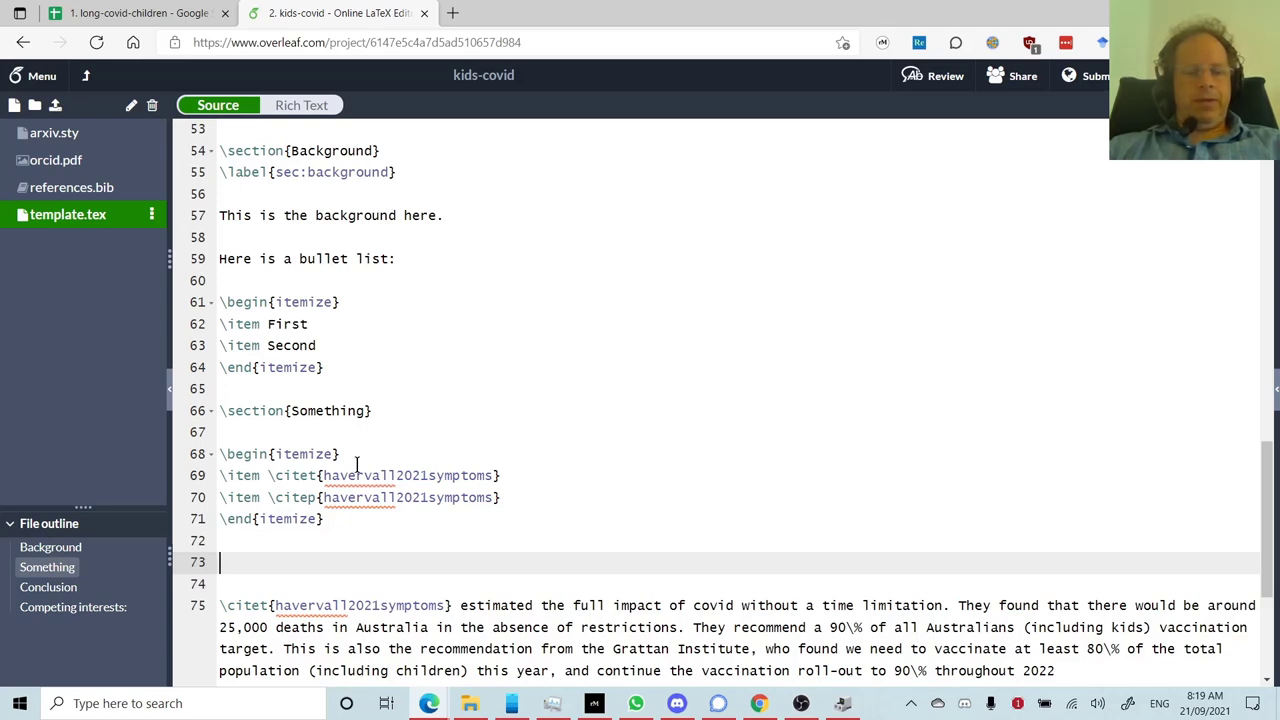
{"action": "type", "text": "\\ci"}
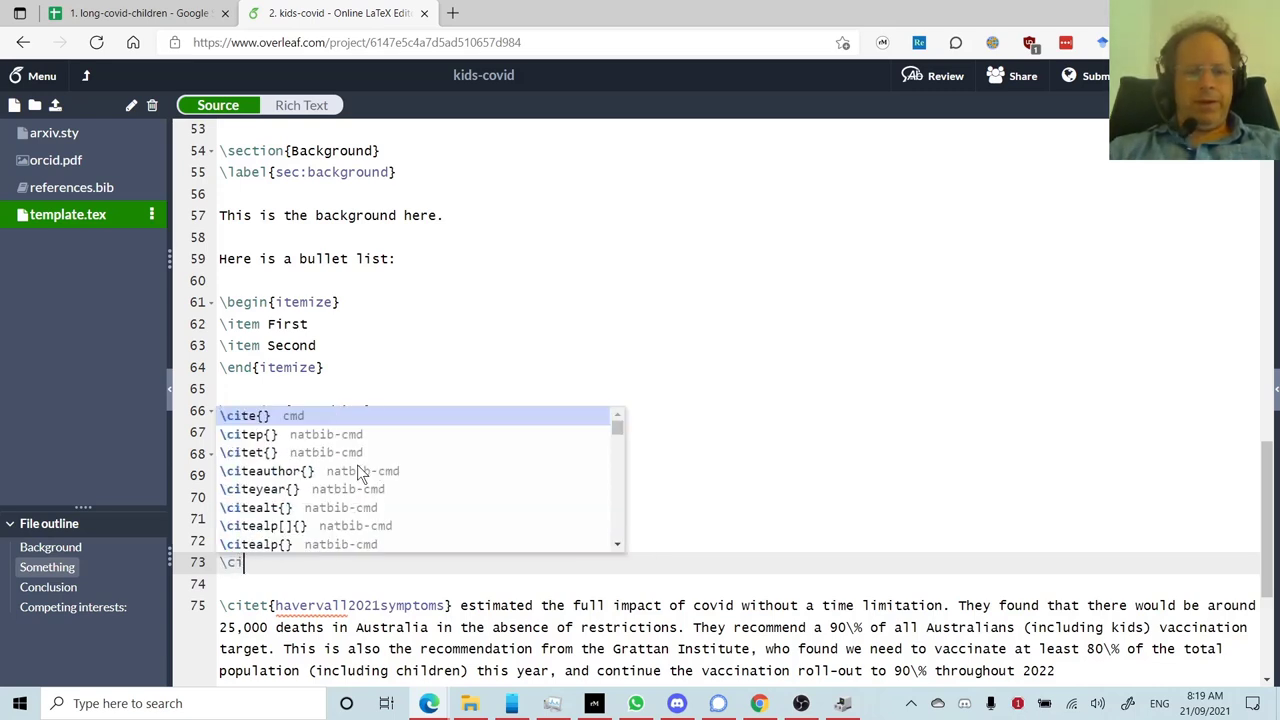
{"action": "key", "text": "Down"}
{"action": "key", "text": "Down"}
{"action": "key", "text": "Return"}
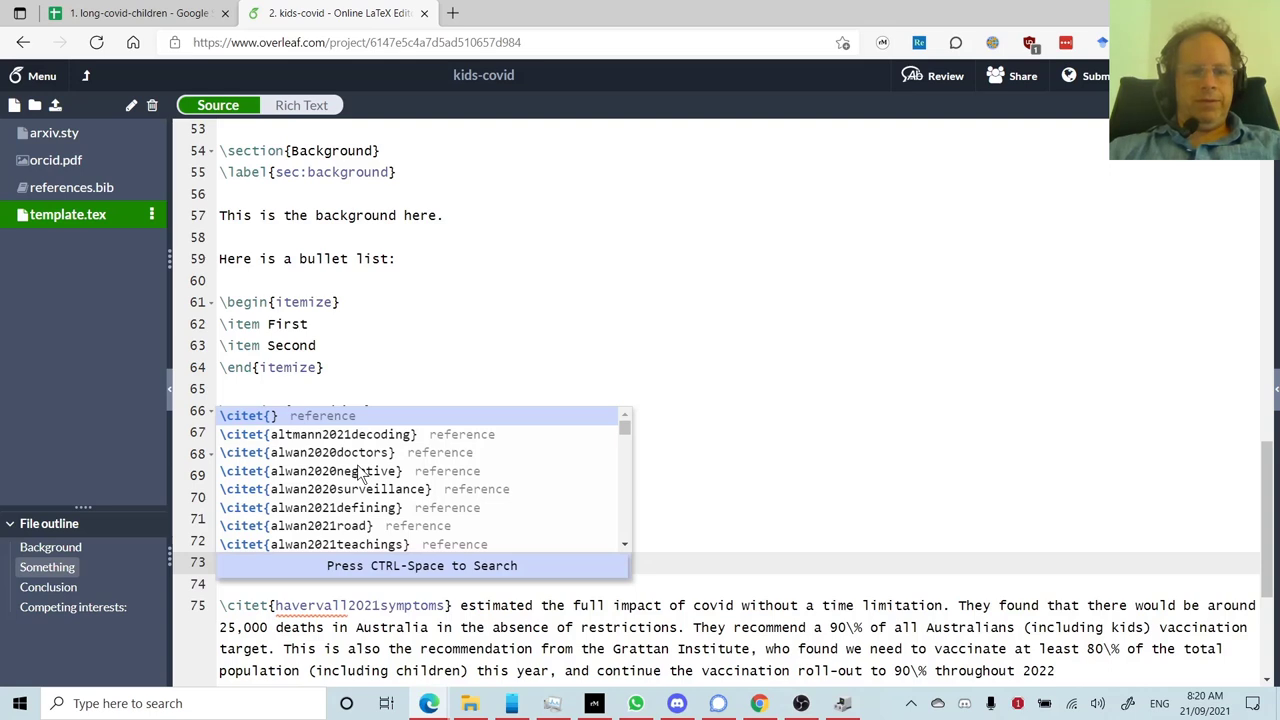
{"action": "type", "text": "yo"}
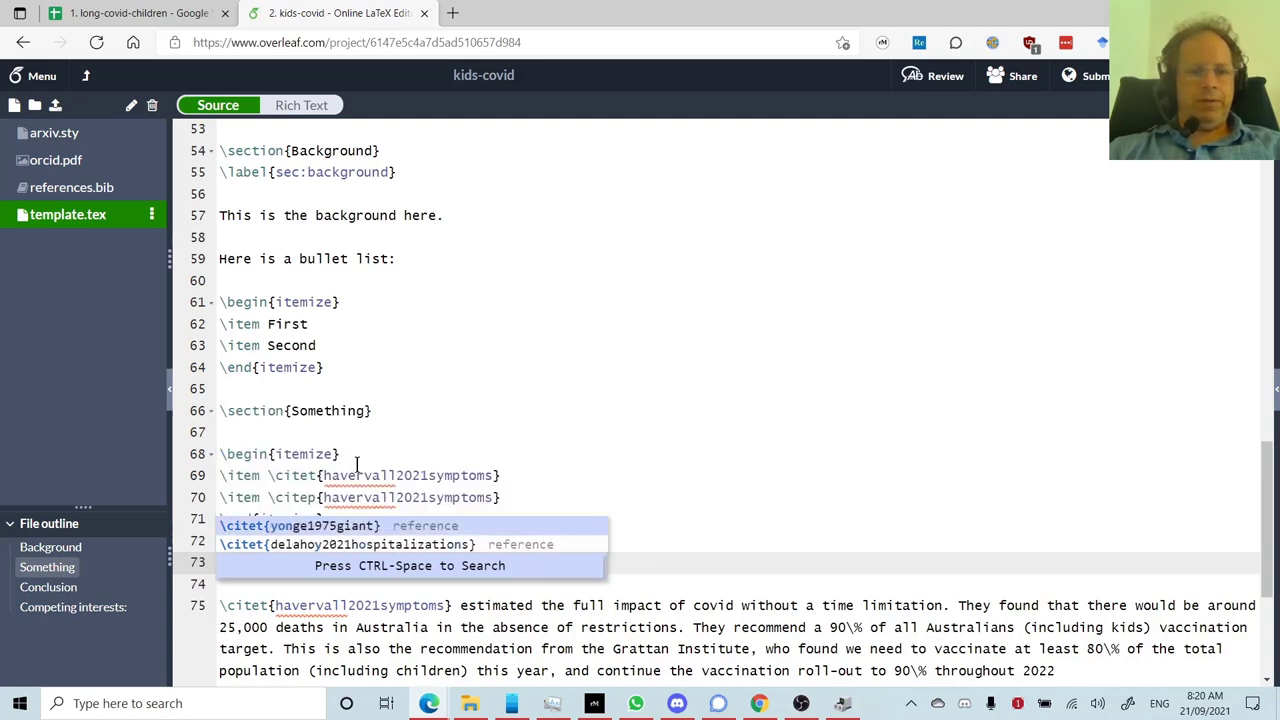
{"action": "key", "text": "Return"}
{"action": "key", "text": "Right"}
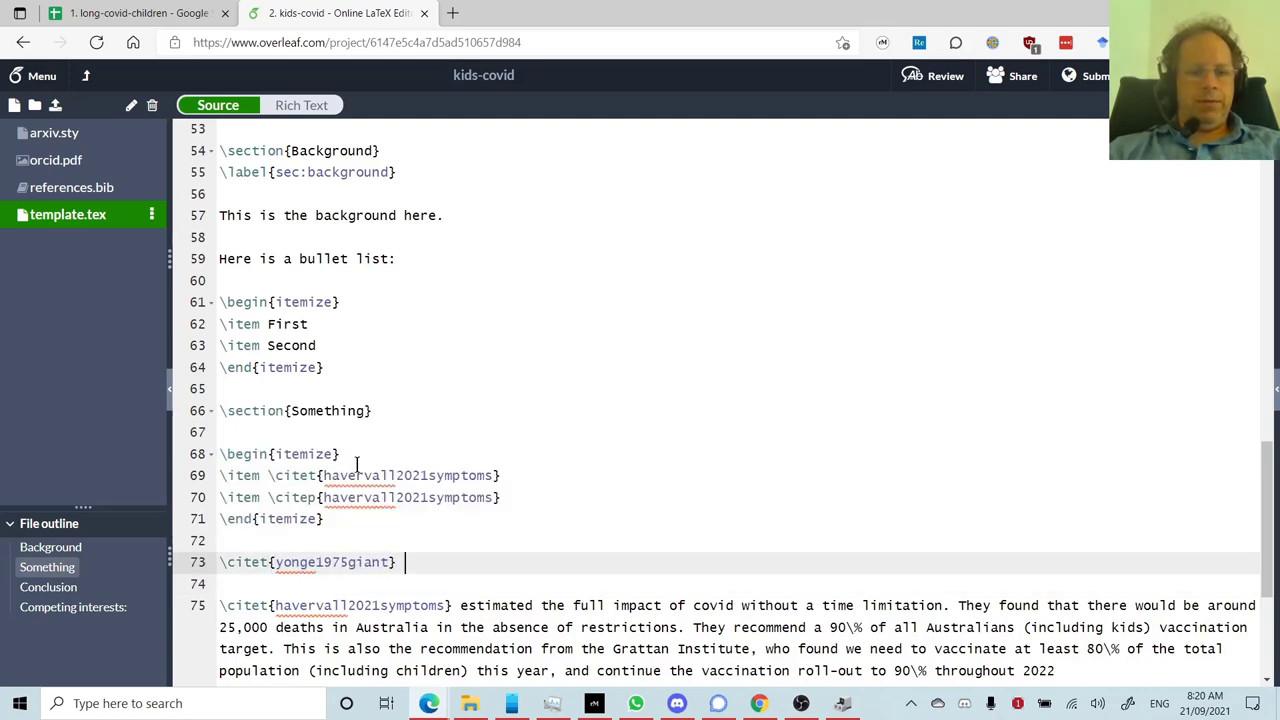
{"action": "type", "text": "wrote about "}
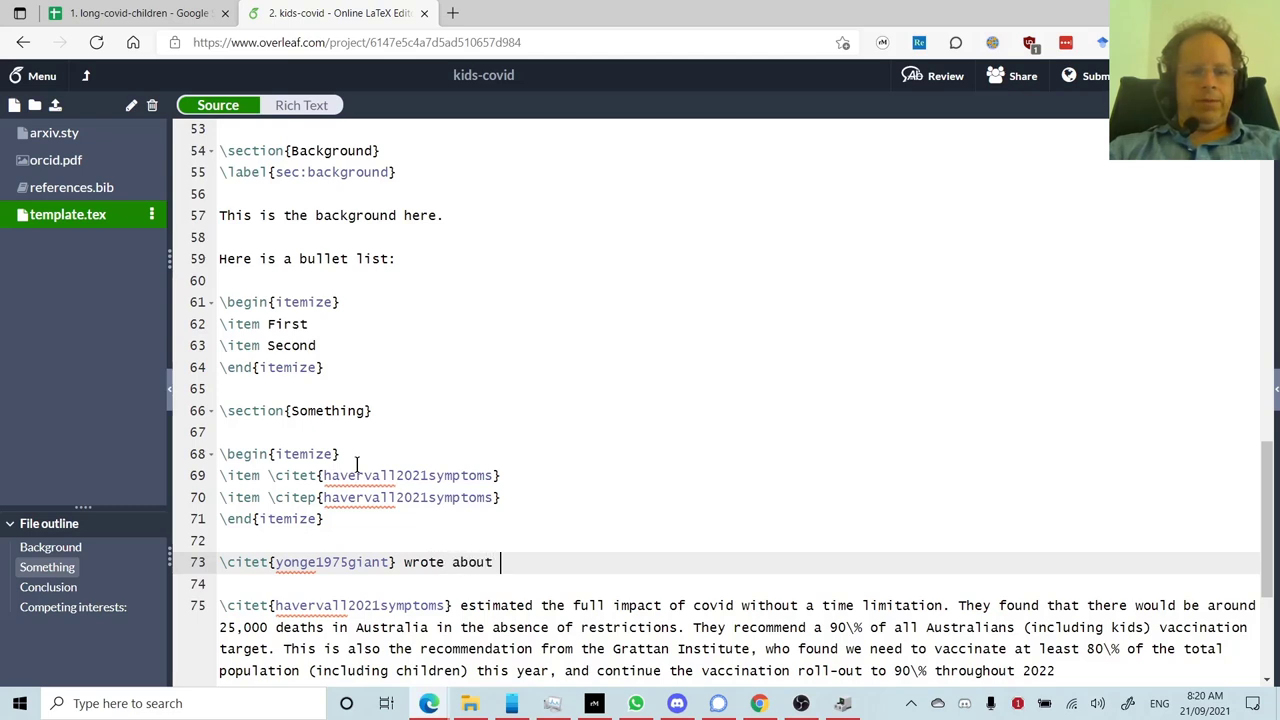
{"action": "type", "text": "giant clams."}
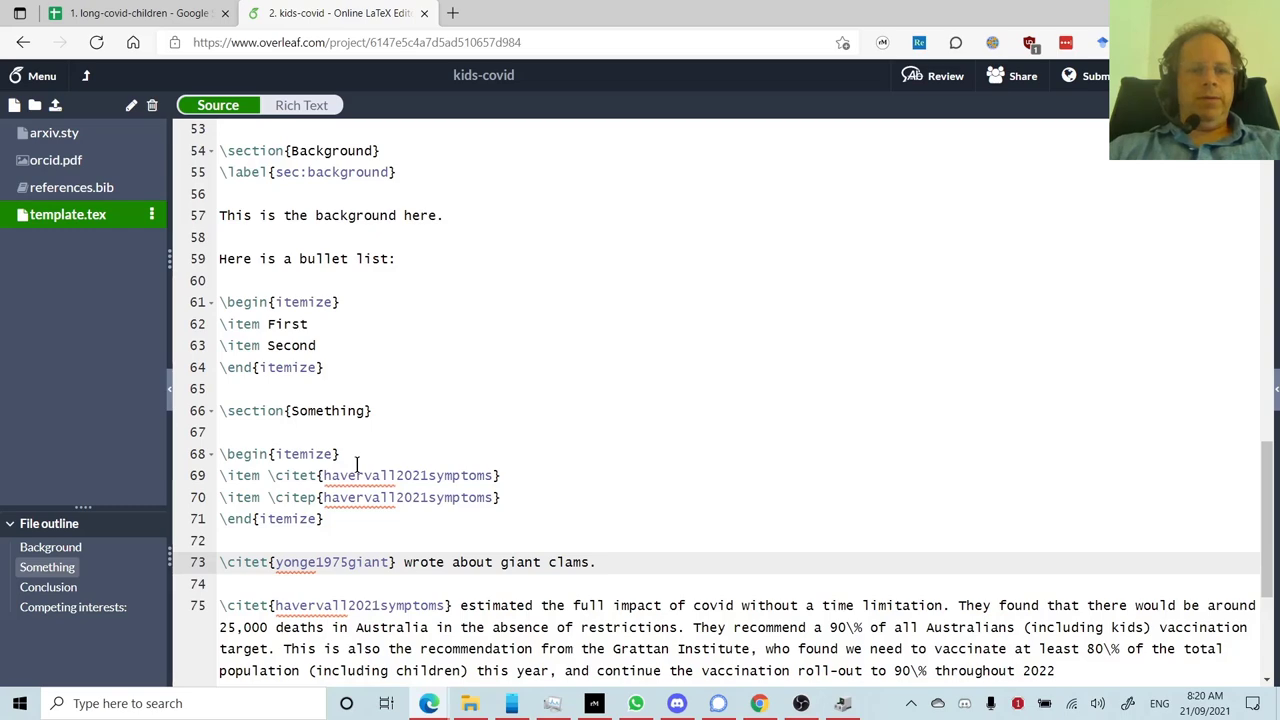
Recompile, check that the Yonge [1975] citation links to its reference, then hide the PDF preview.
{"action": "left_click", "coordinate": [1275, 390]}
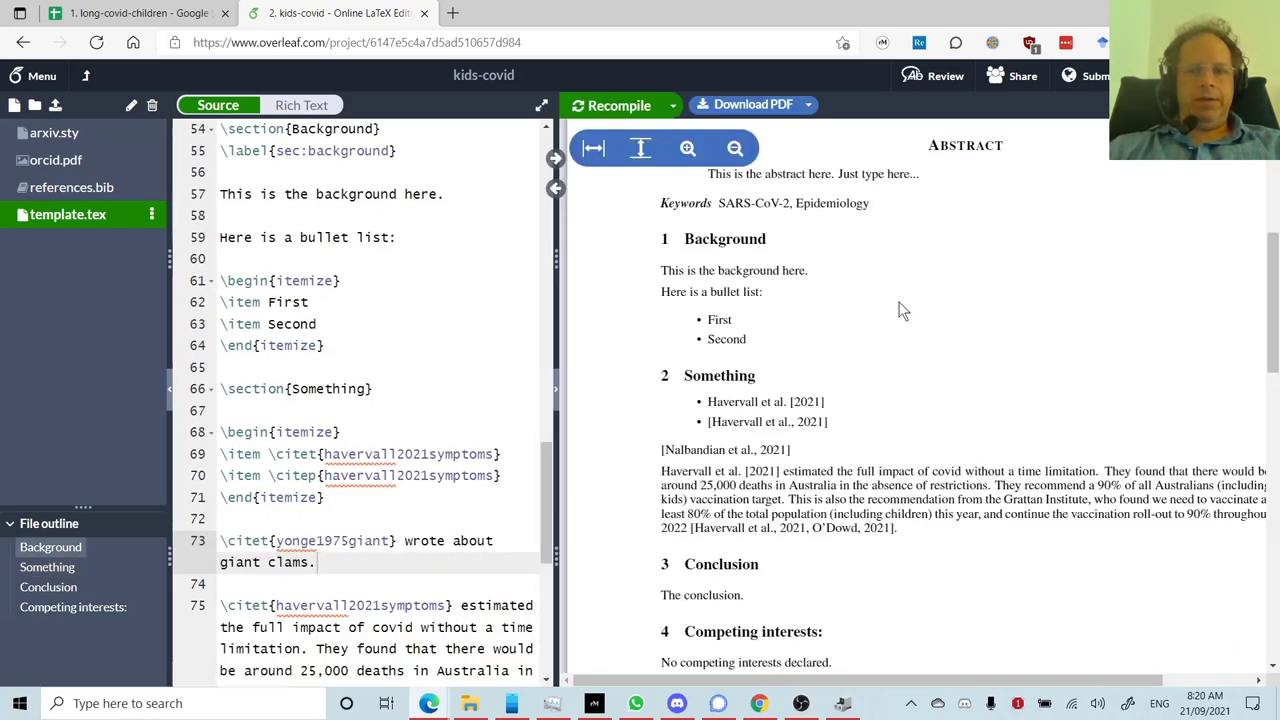
{"action": "left_click", "coordinate": [609, 107]}
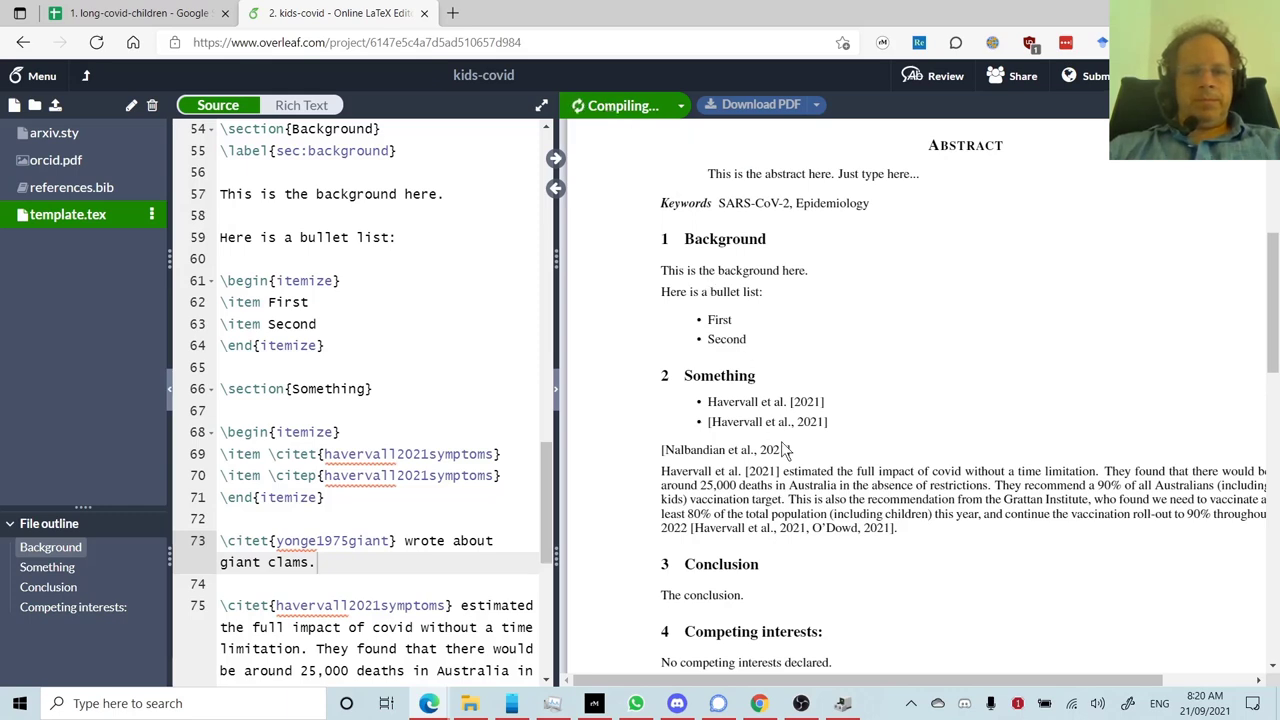
{"action": "left_click", "coordinate": [166, 391]}
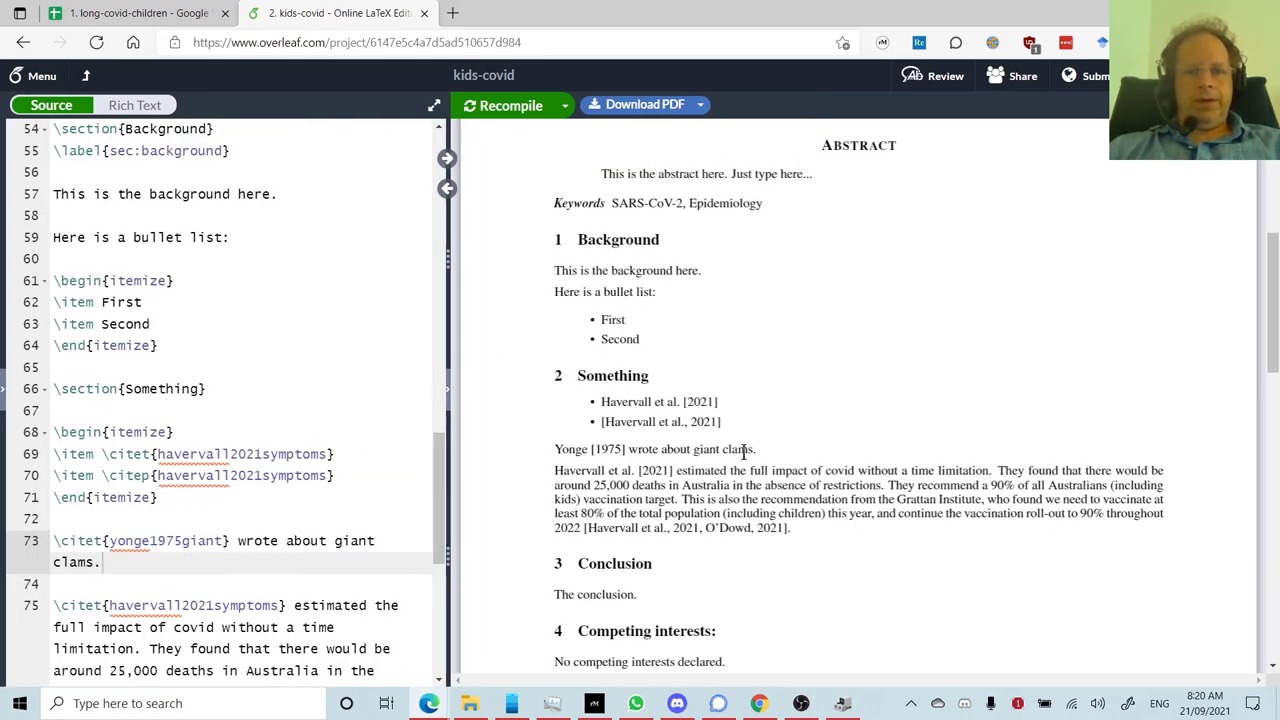
{"action": "left_click", "coordinate": [568, 455]}
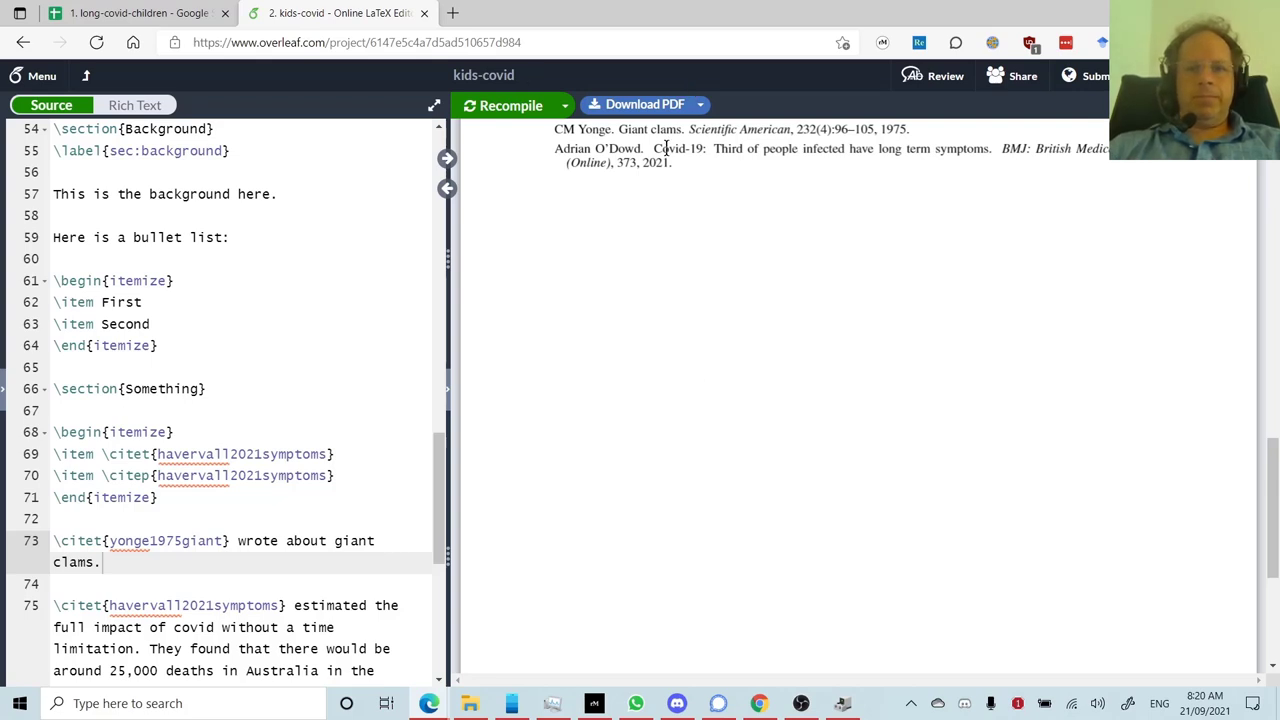
{"action": "scroll", "coordinate": [664, 263], "scroll_direction": "up", "scroll_amount": 4}
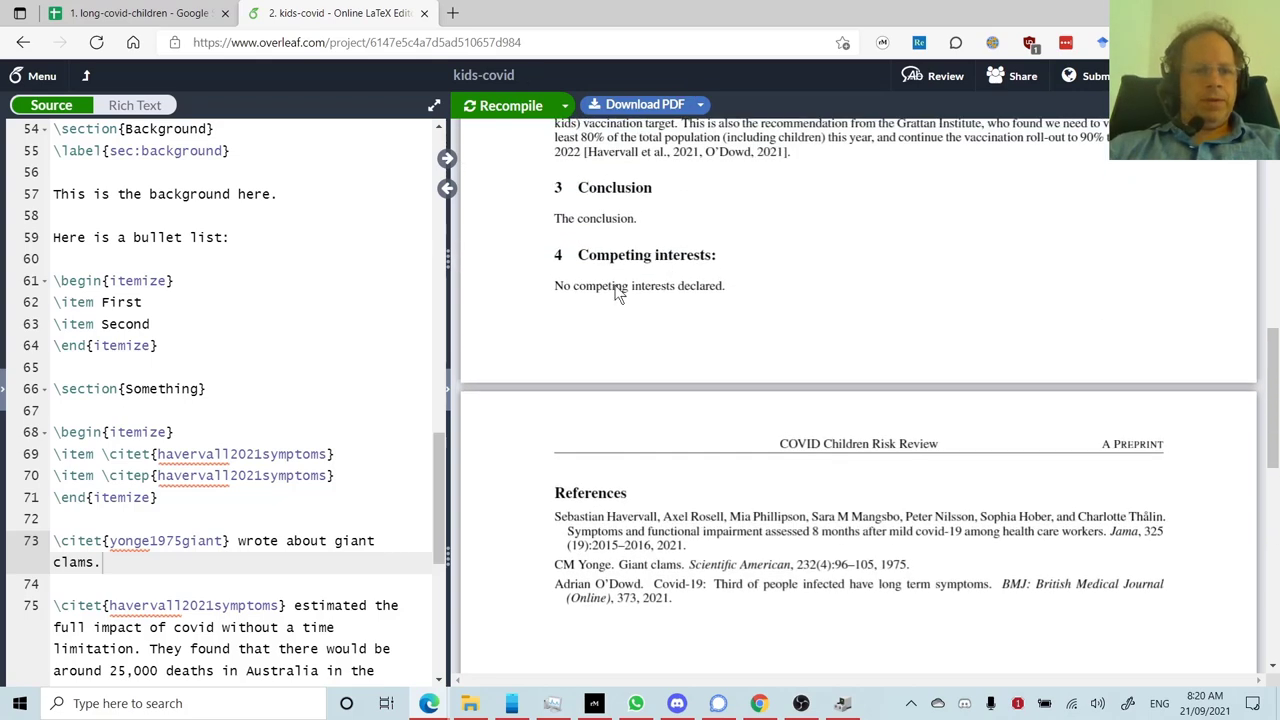
{"action": "left_click", "coordinate": [446, 395]}
{"action": "left_click", "coordinate": [6, 400]}
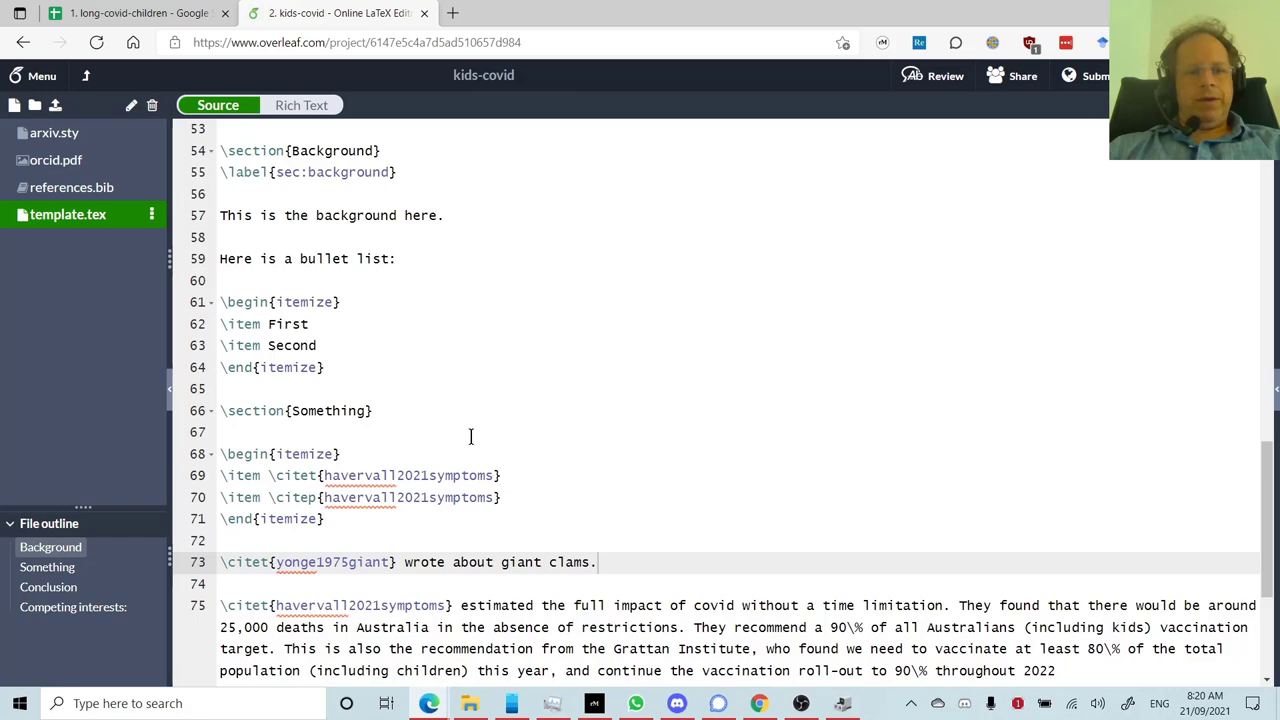
{"action": "left_click", "coordinate": [38, 79]}
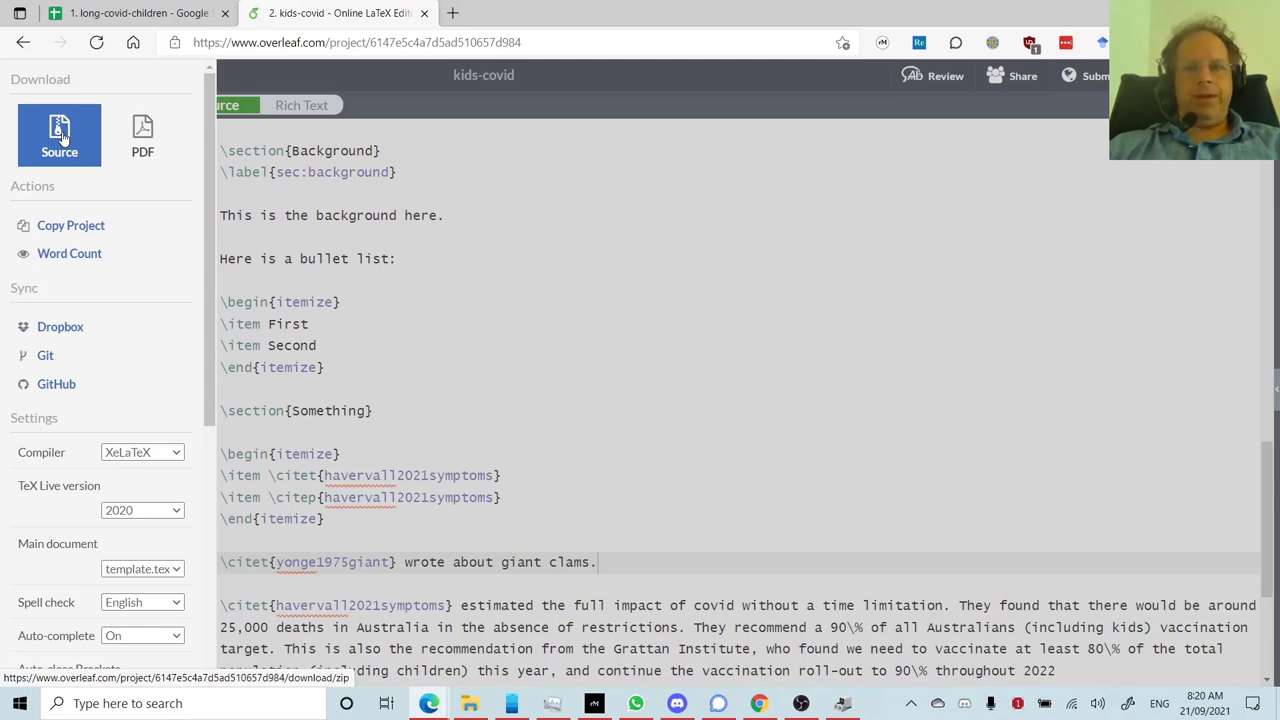
{"action": "left_click", "coordinate": [434, 288]}
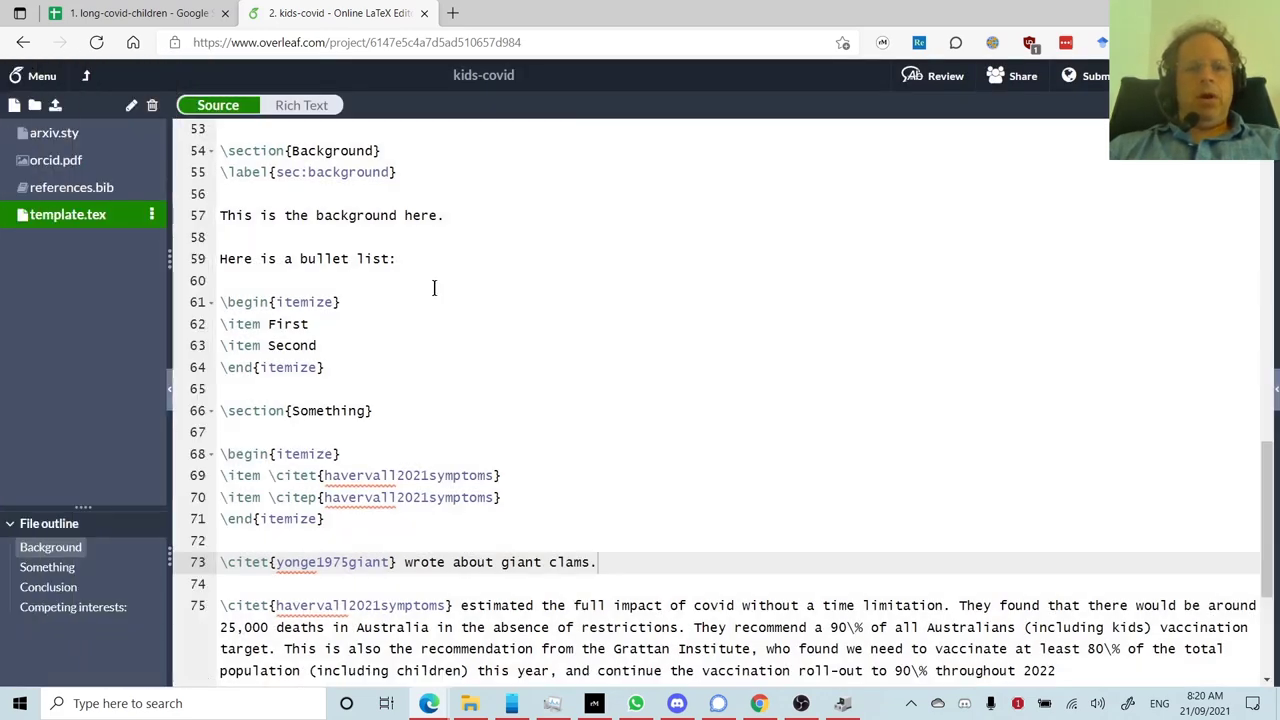
{"action": "left_click", "coordinate": [380, 286]}
{"action": "key", "text": "Down"}
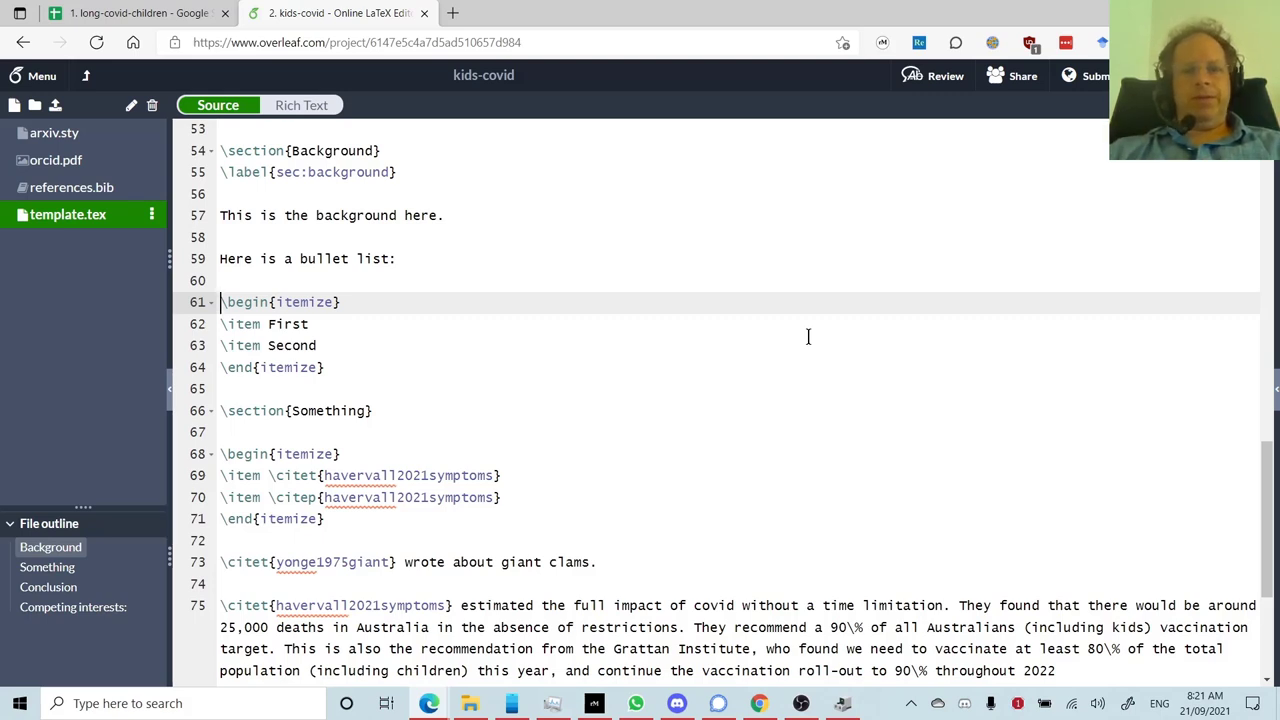
Turn on track changes for everyone and add 'It focuses on the Great Barrier Reef.' to line 73.
{"action": "left_click", "coordinate": [930, 84]}
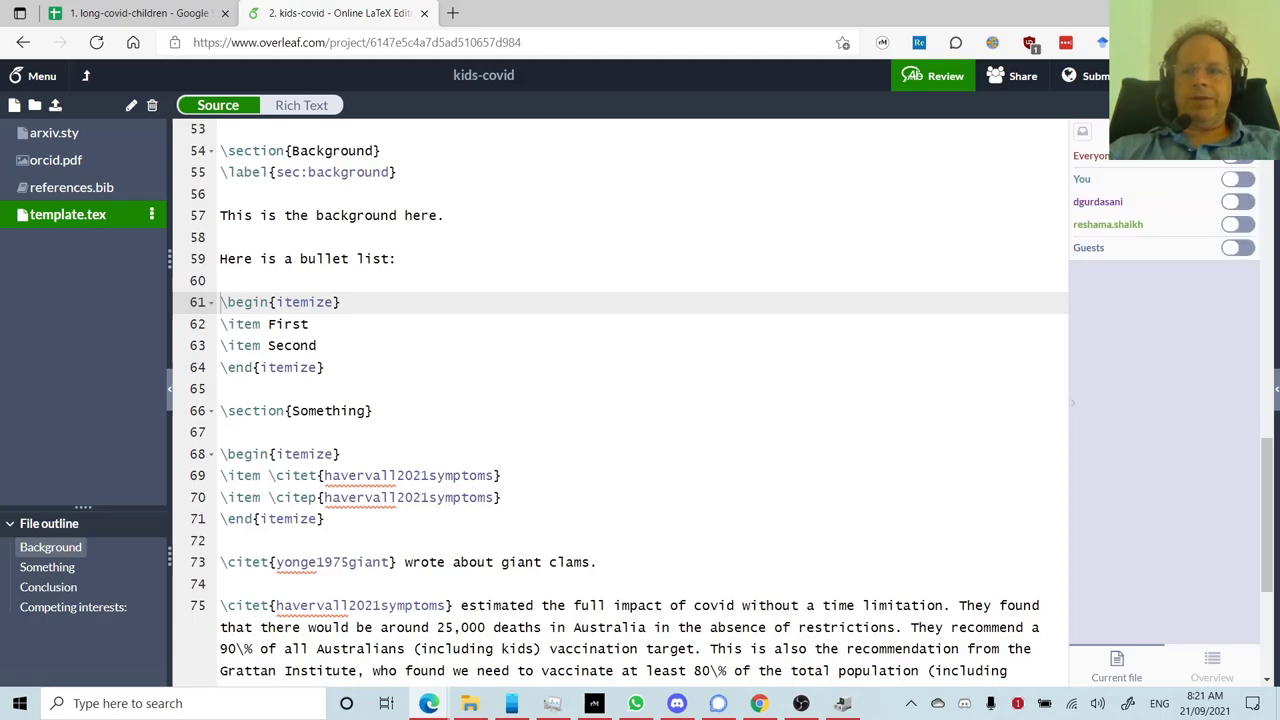
{"action": "left_click", "coordinate": [1244, 163]}
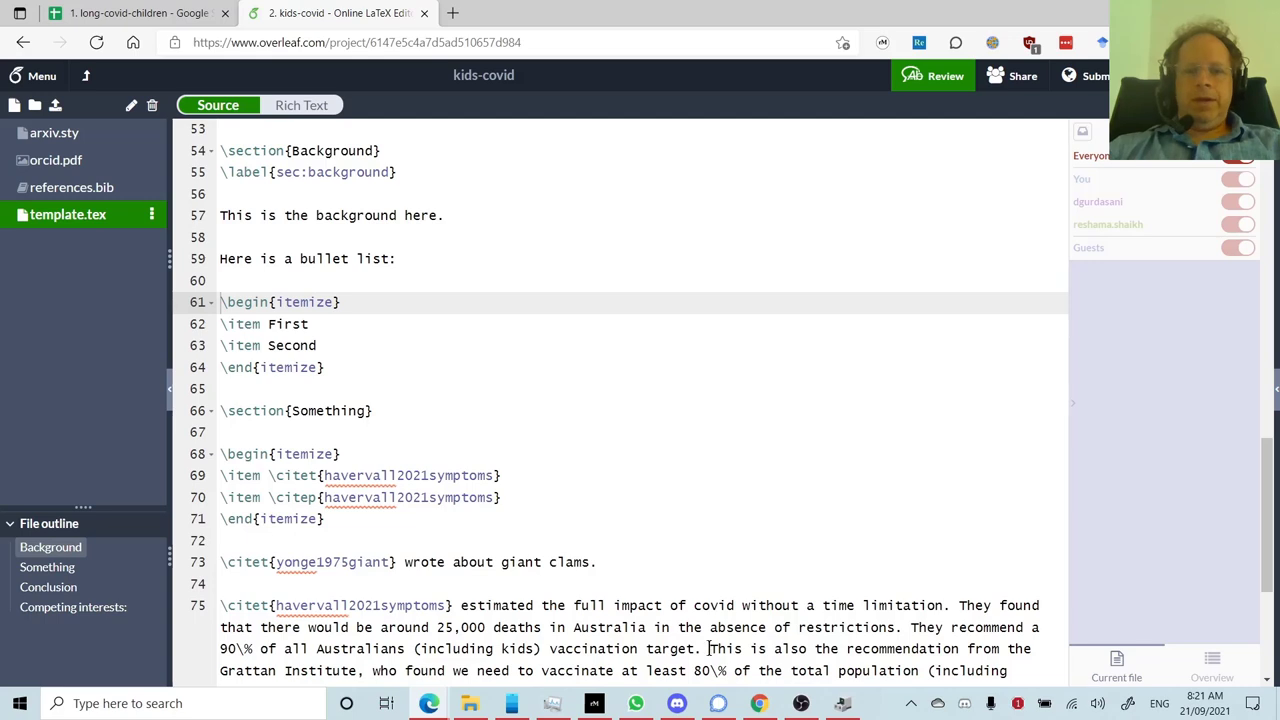
{"action": "left_click", "coordinate": [636, 563]}
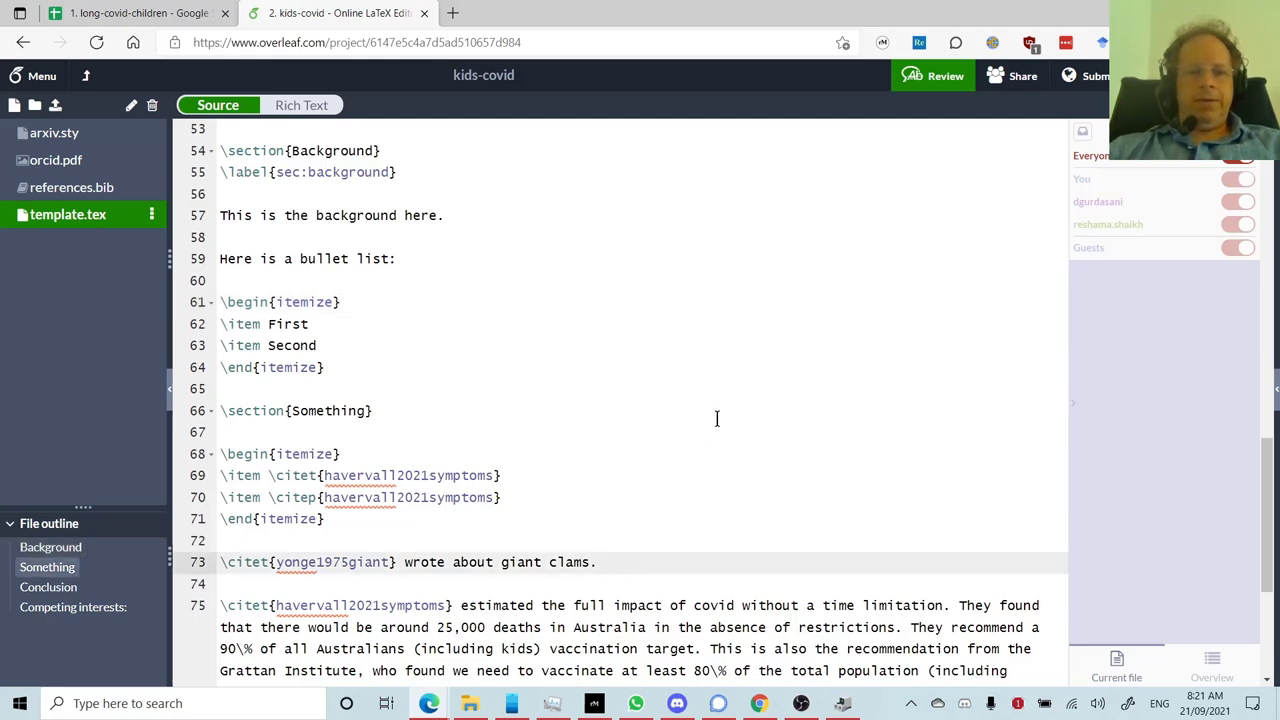
{"action": "type", "text": "It"}
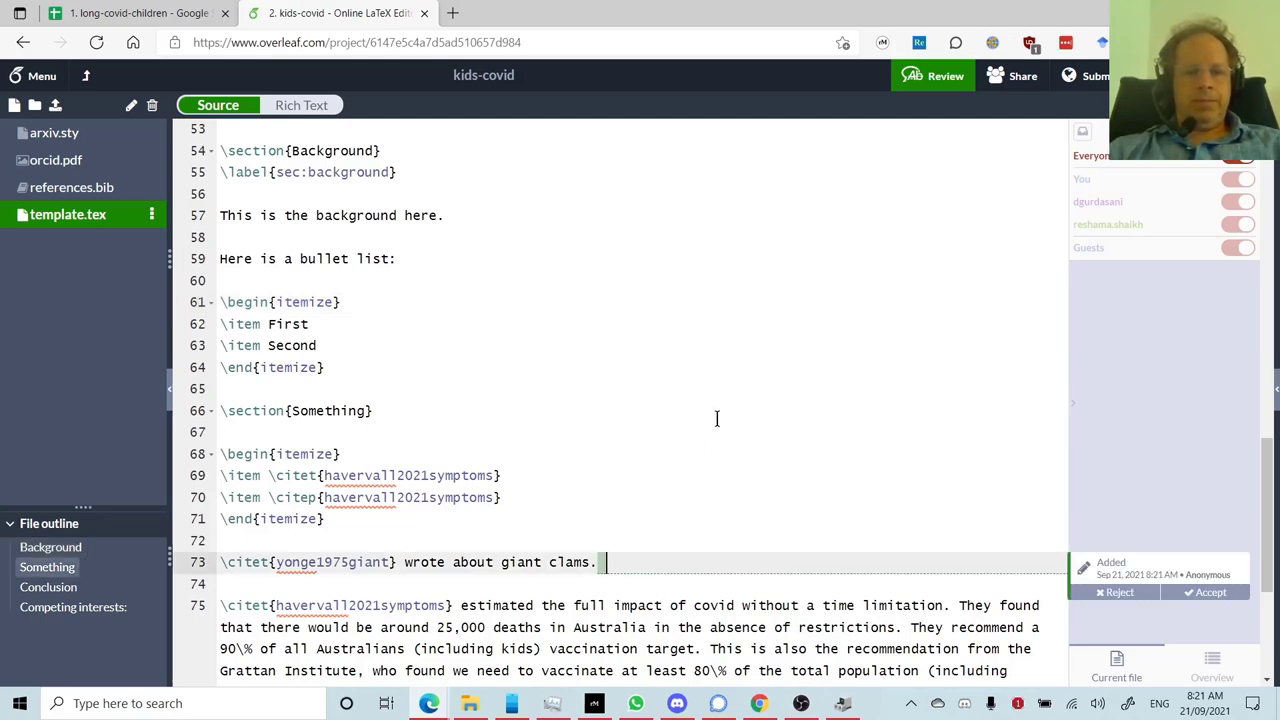
{"action": "type", "text": " focuses on t"}
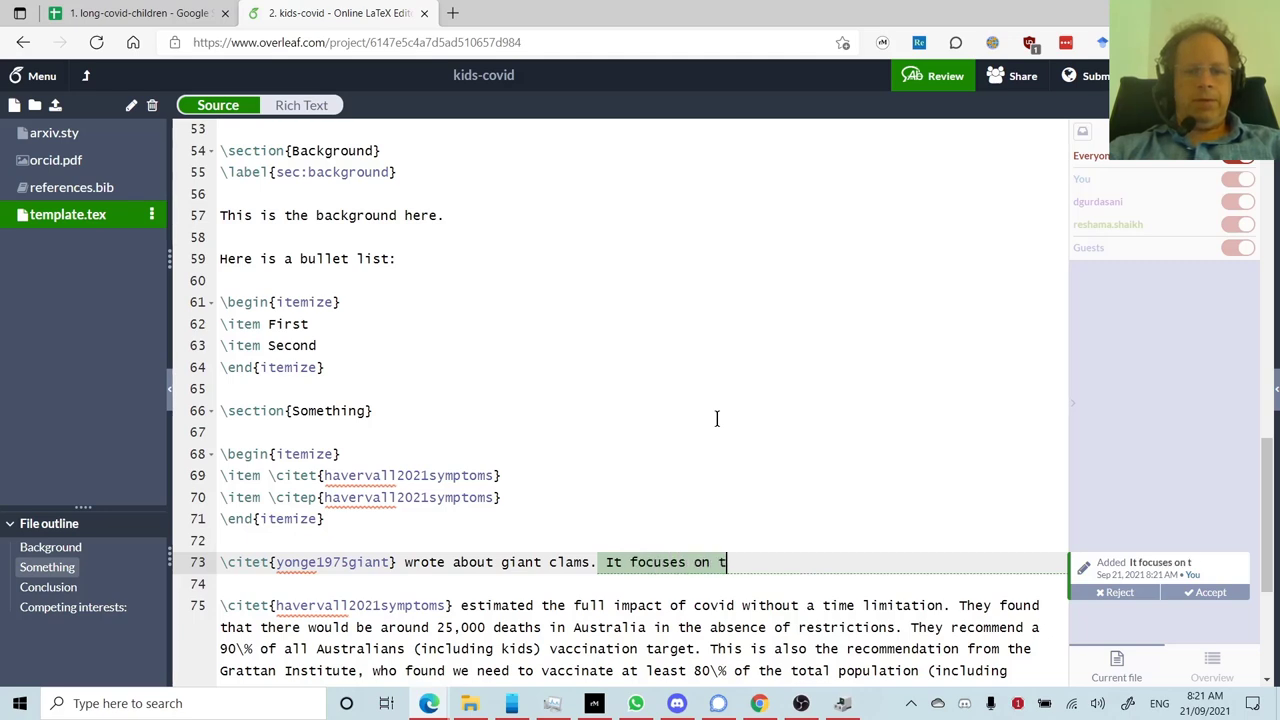
{"action": "type", "text": "he Great Barrier"}
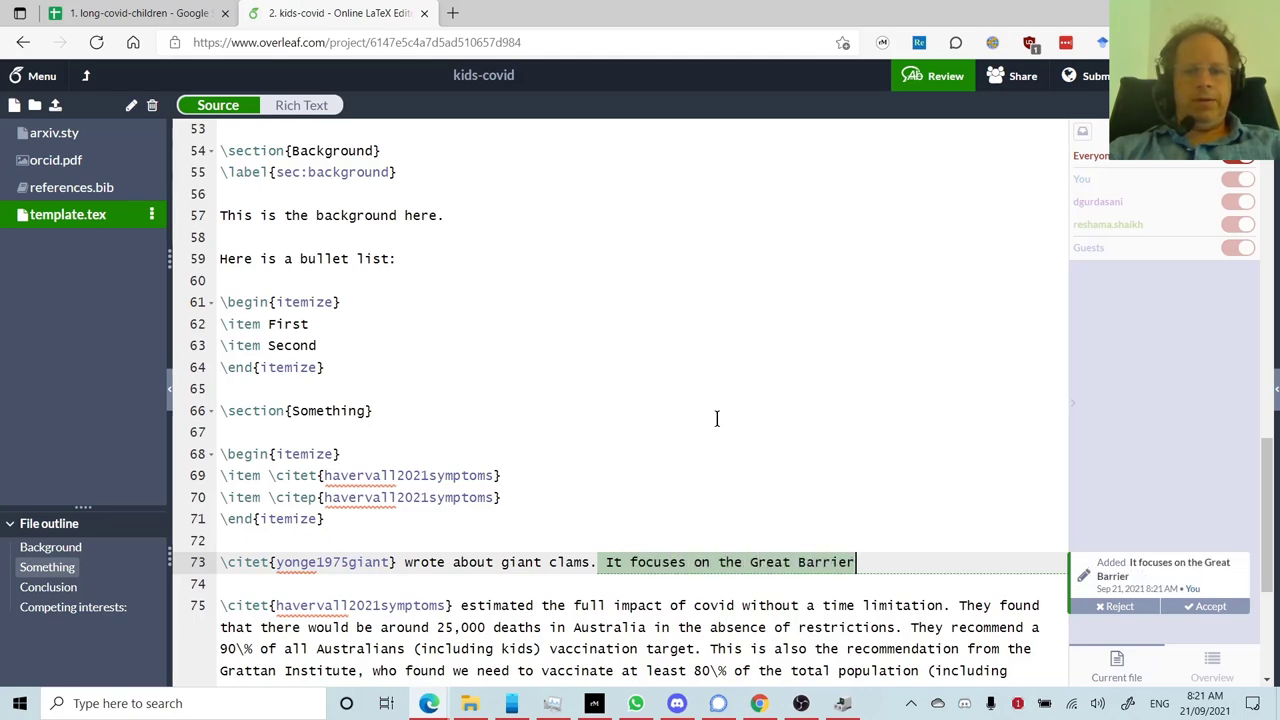
{"action": "type", "text": " Reef."}
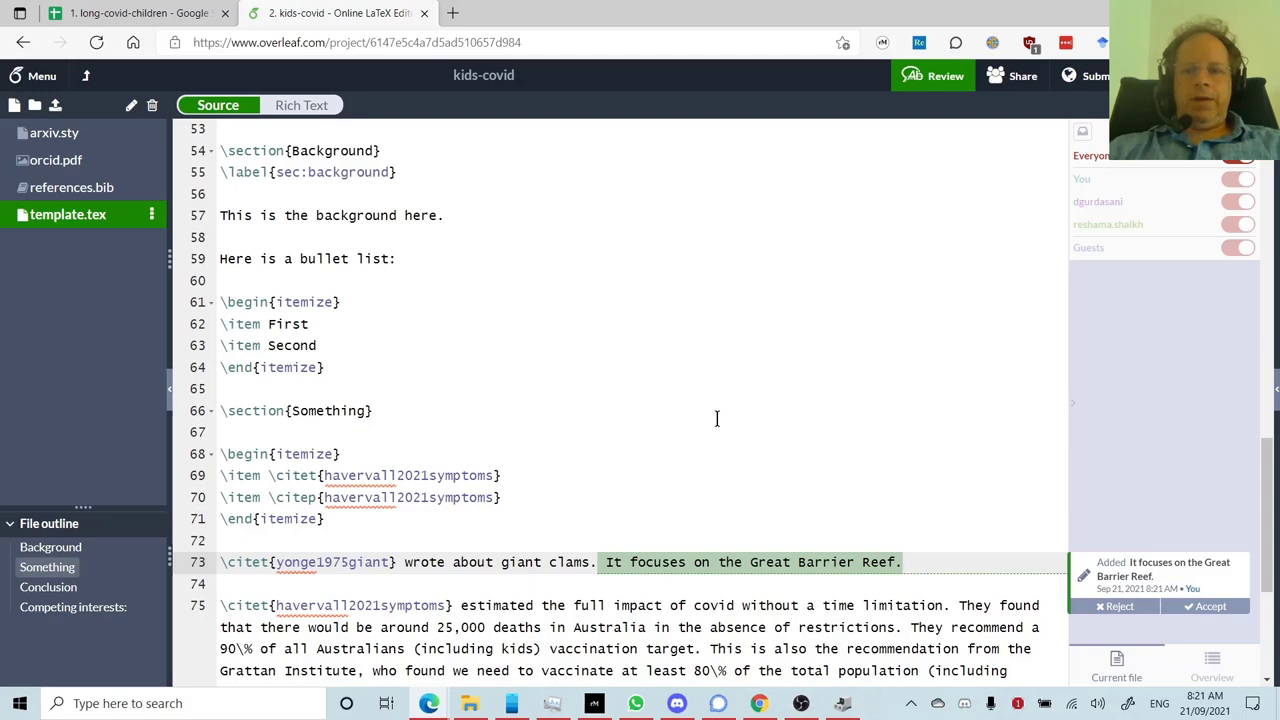
{"action": "scroll", "coordinate": [716, 418], "scroll_direction": "down", "scroll_amount": 1}
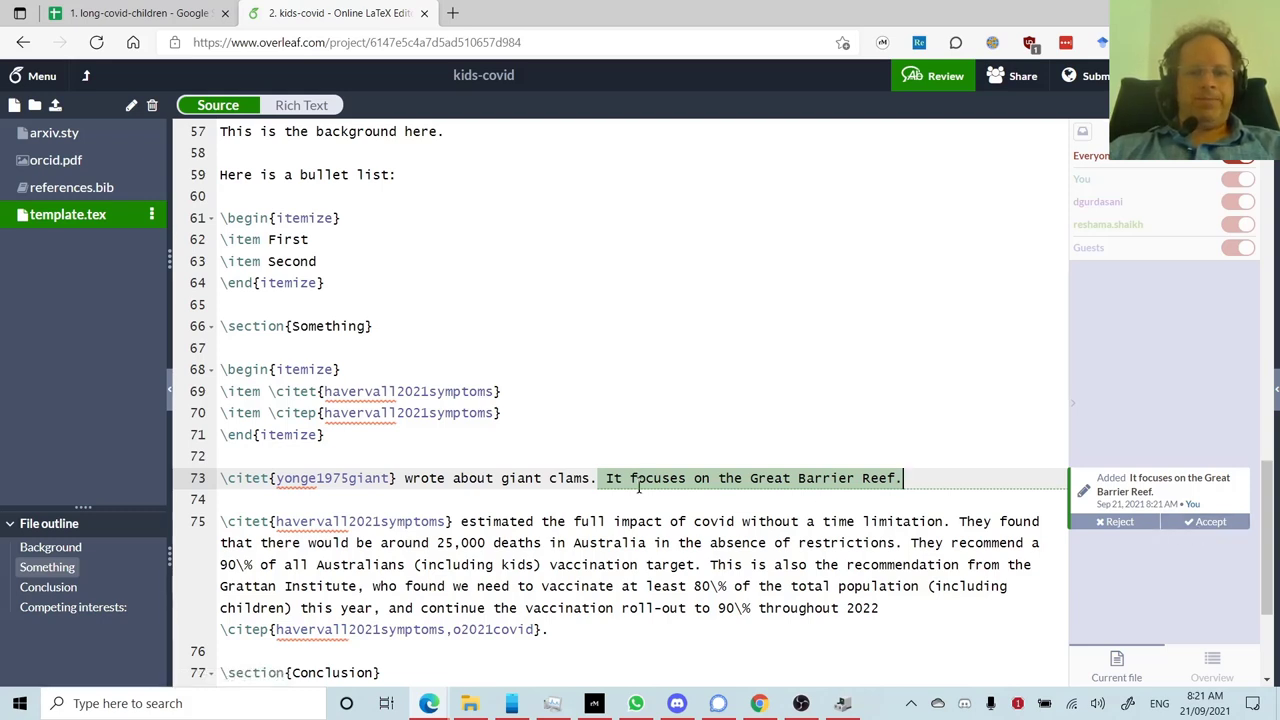
Attach the review comment 'What about oysters?' to the word clams on line 73.
{"action": "double_click", "coordinate": [553, 479]}
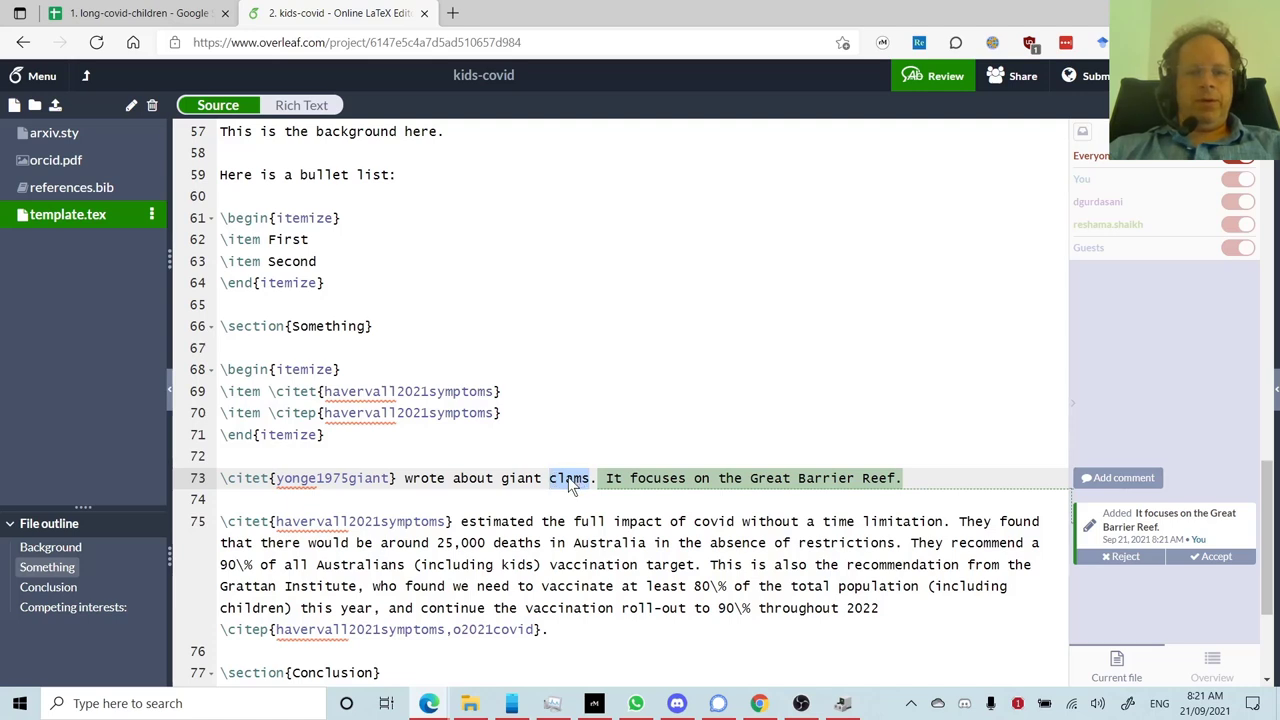
{"action": "left_click", "coordinate": [1137, 479]}
{"action": "type", "text": "What"}
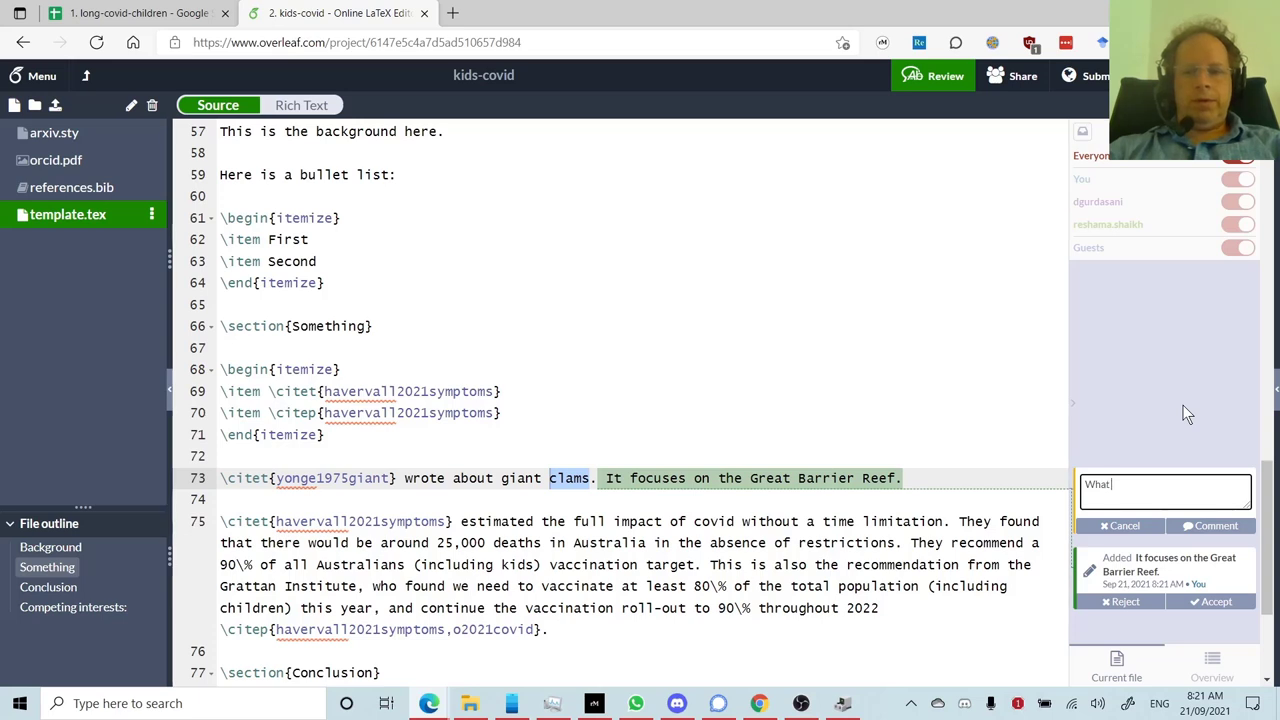
{"action": "type", "text": " about oys"}
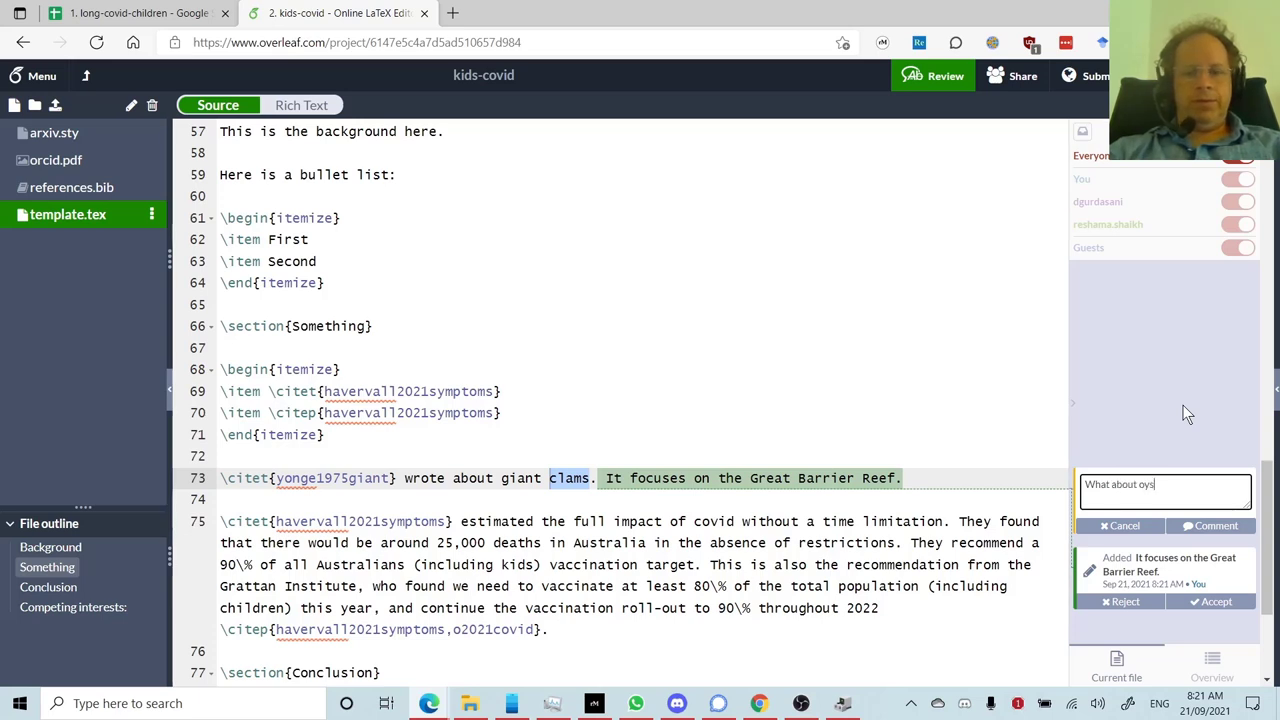
{"action": "type", "text": "ters?"}
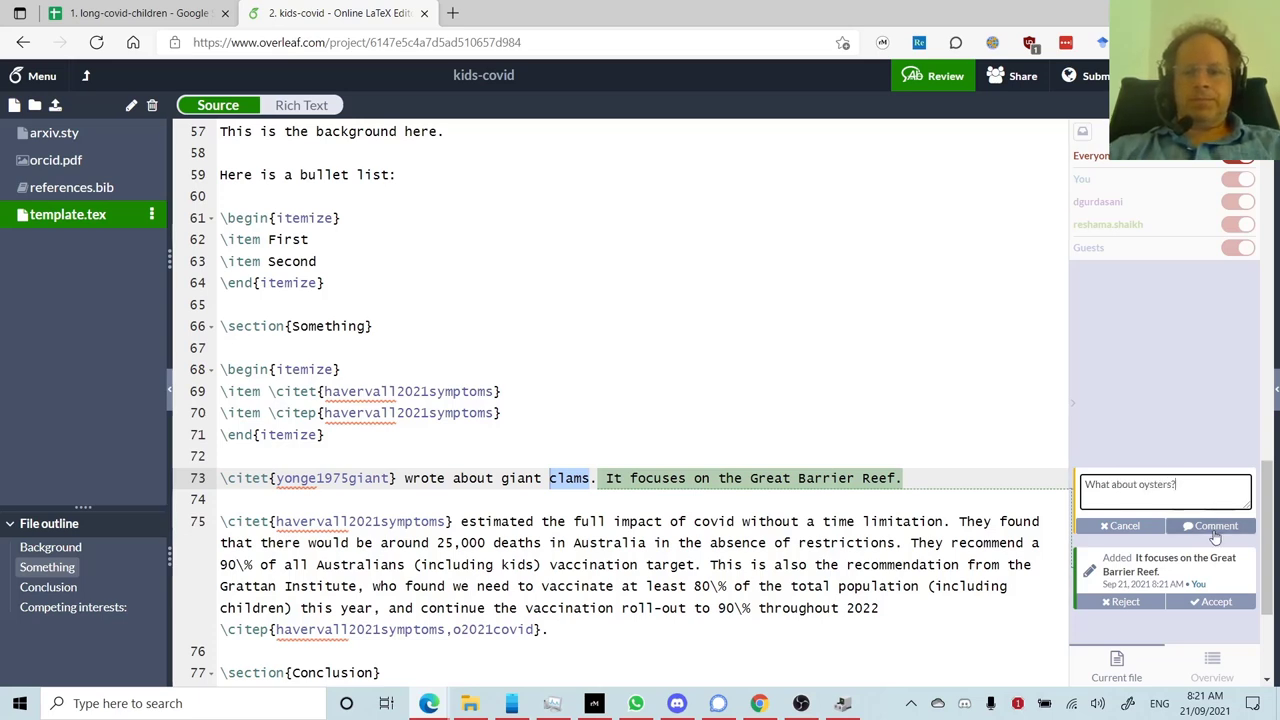
{"action": "left_click", "coordinate": [1215, 527]}
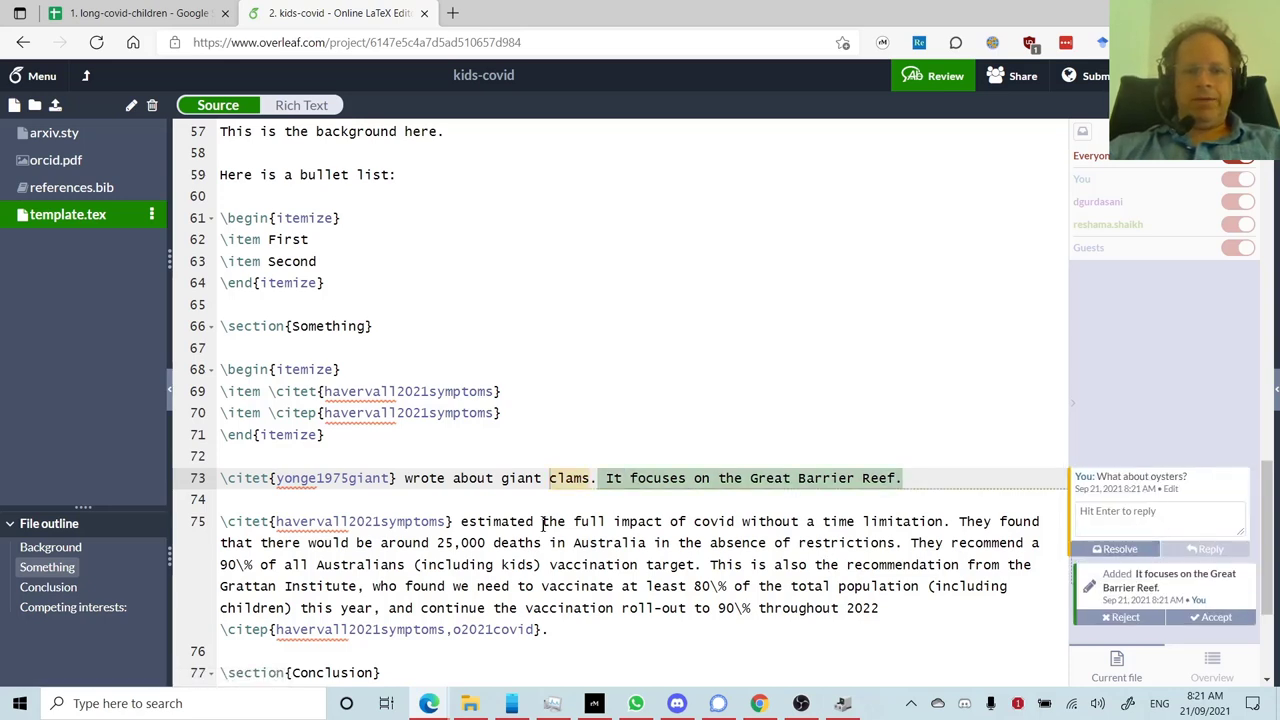
{"action": "left_click", "coordinate": [470, 501]}
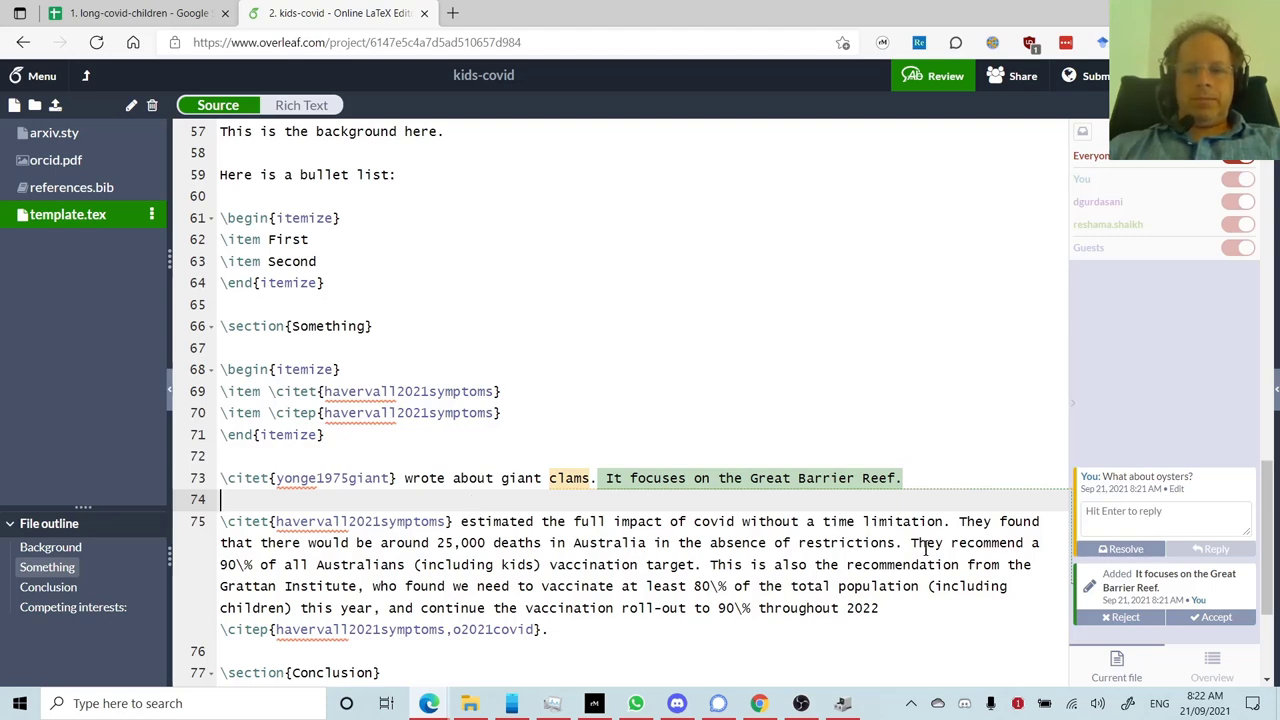
Resolve the oysters comment, reject the Great Barrier Reef insertion and turn off track changes for everyone.
{"action": "left_click", "coordinate": [1118, 550]}
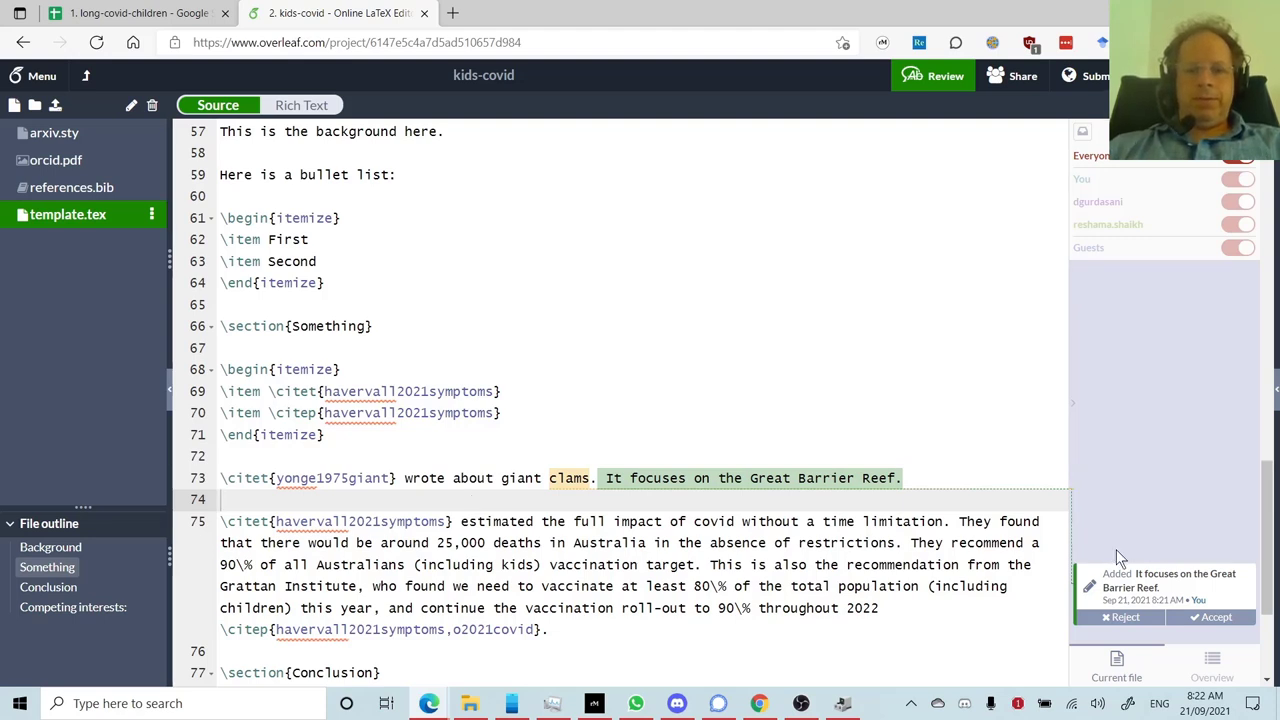
{"action": "left_click", "coordinate": [1124, 522]}
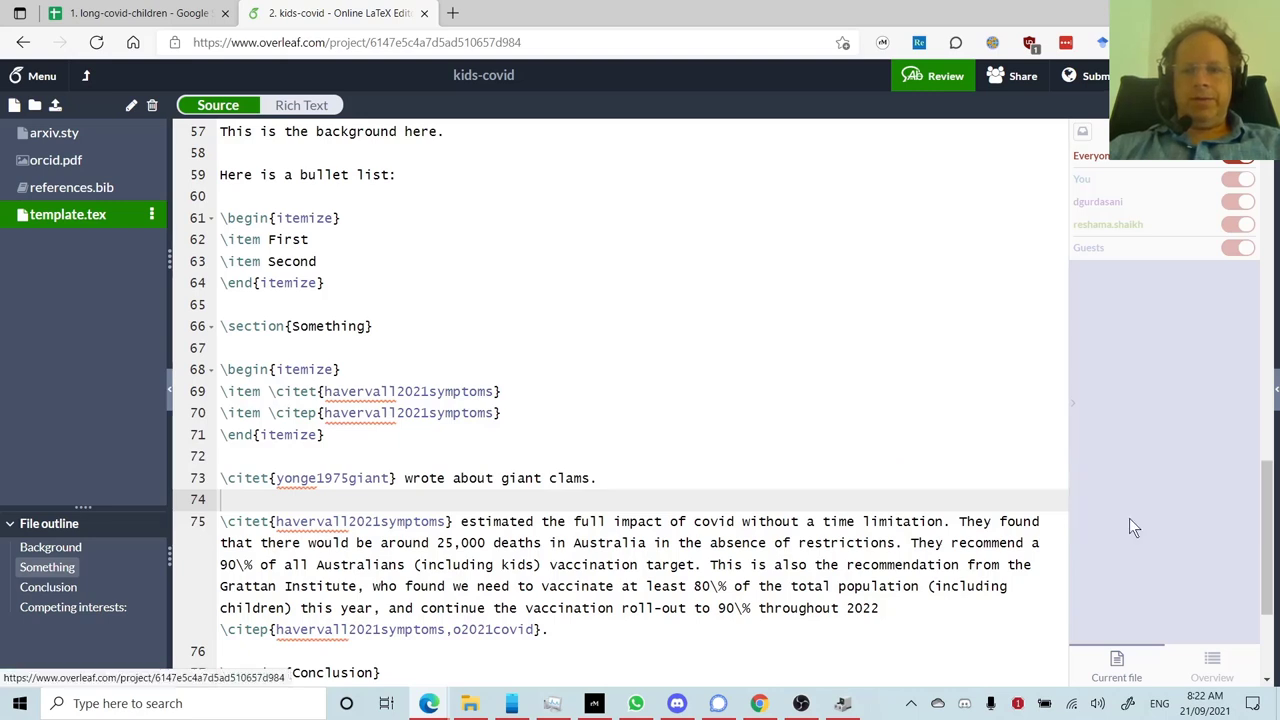
{"action": "left_click", "coordinate": [1238, 158]}
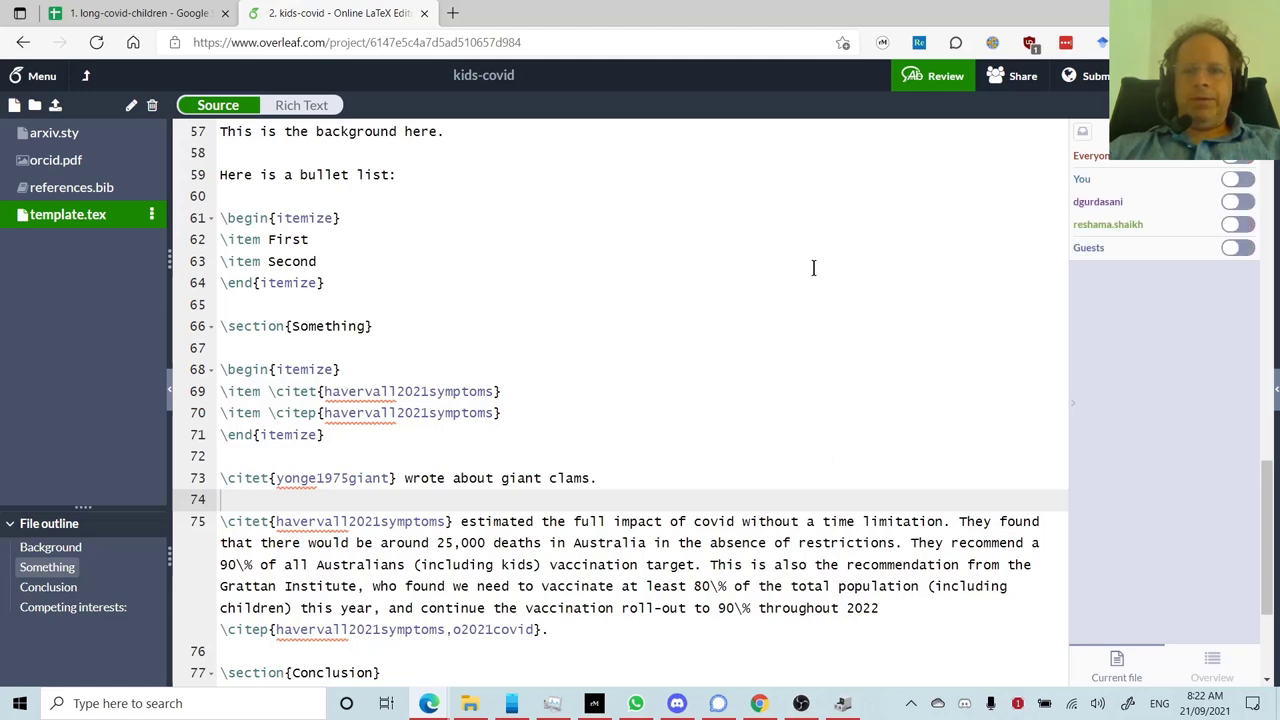
{"action": "left_click", "coordinate": [934, 78]}
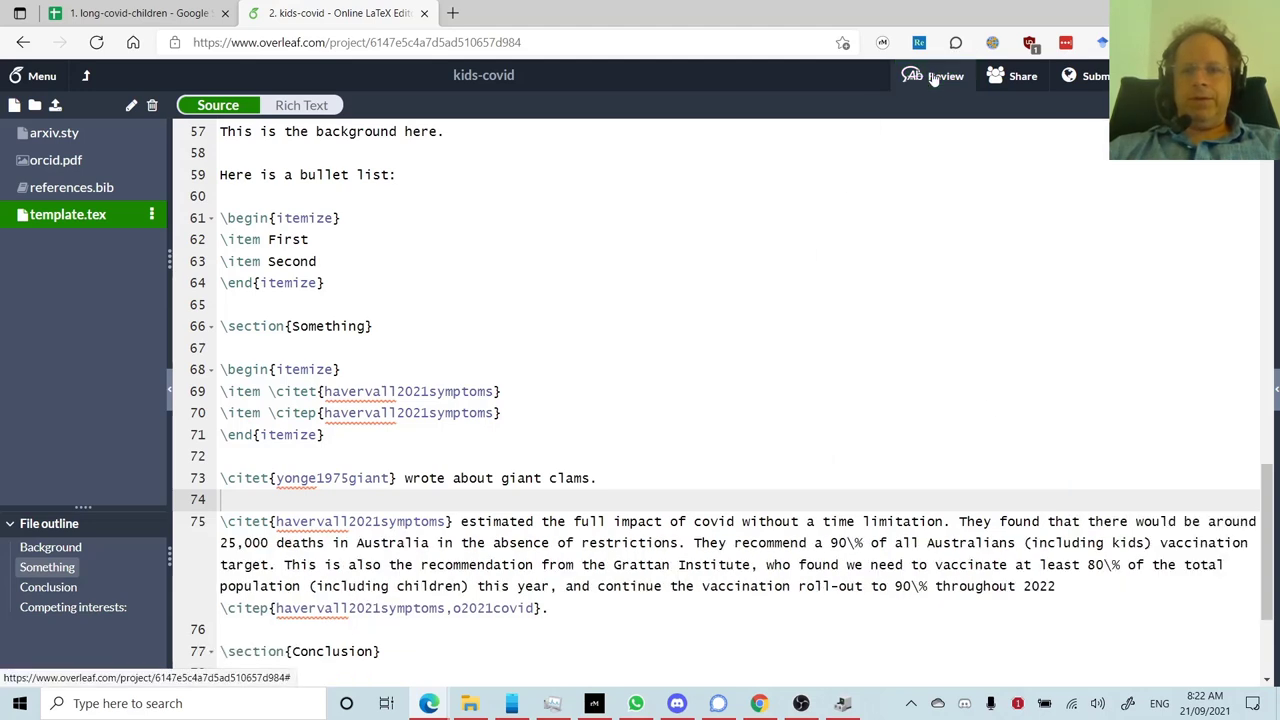
{"action": "left_click", "coordinate": [934, 78]}
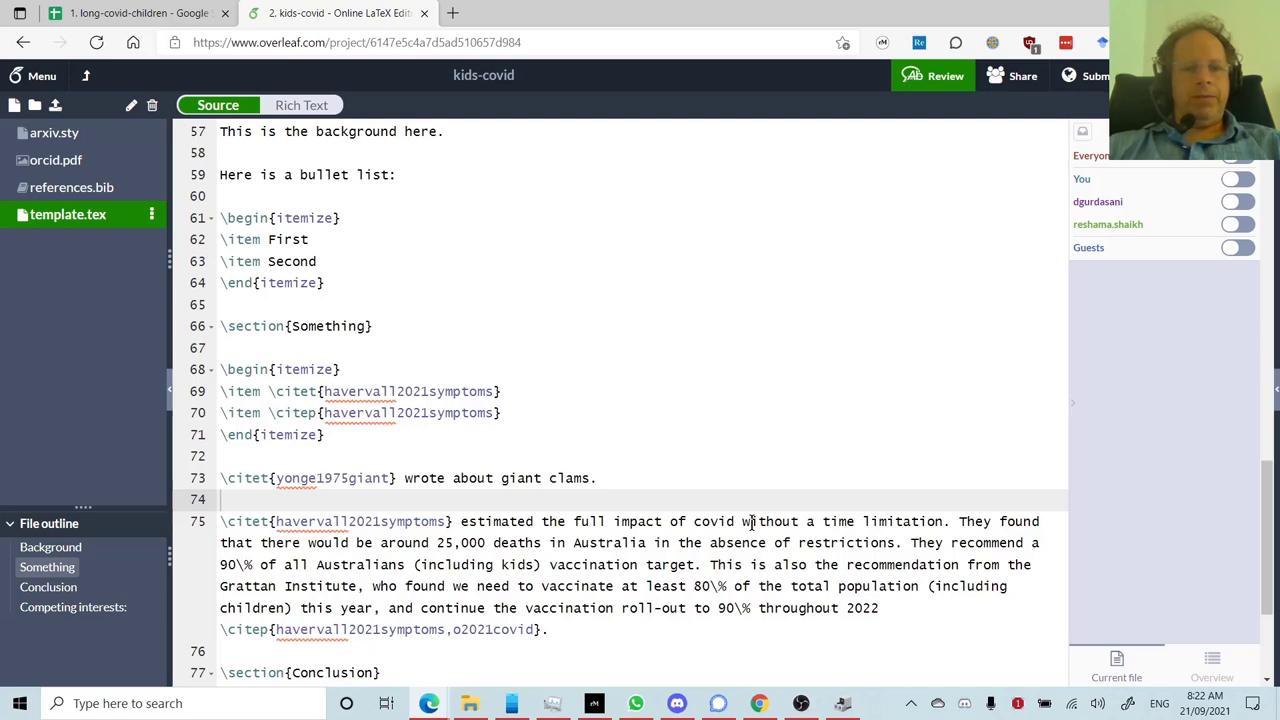
Delete the giant-clams citation line 73 from template.tex.
{"action": "left_click", "coordinate": [320, 457]}
{"action": "key", "text": "Down"}
{"action": "key", "text": "shift+Down"}
{"action": "key", "text": "shift+Down"}
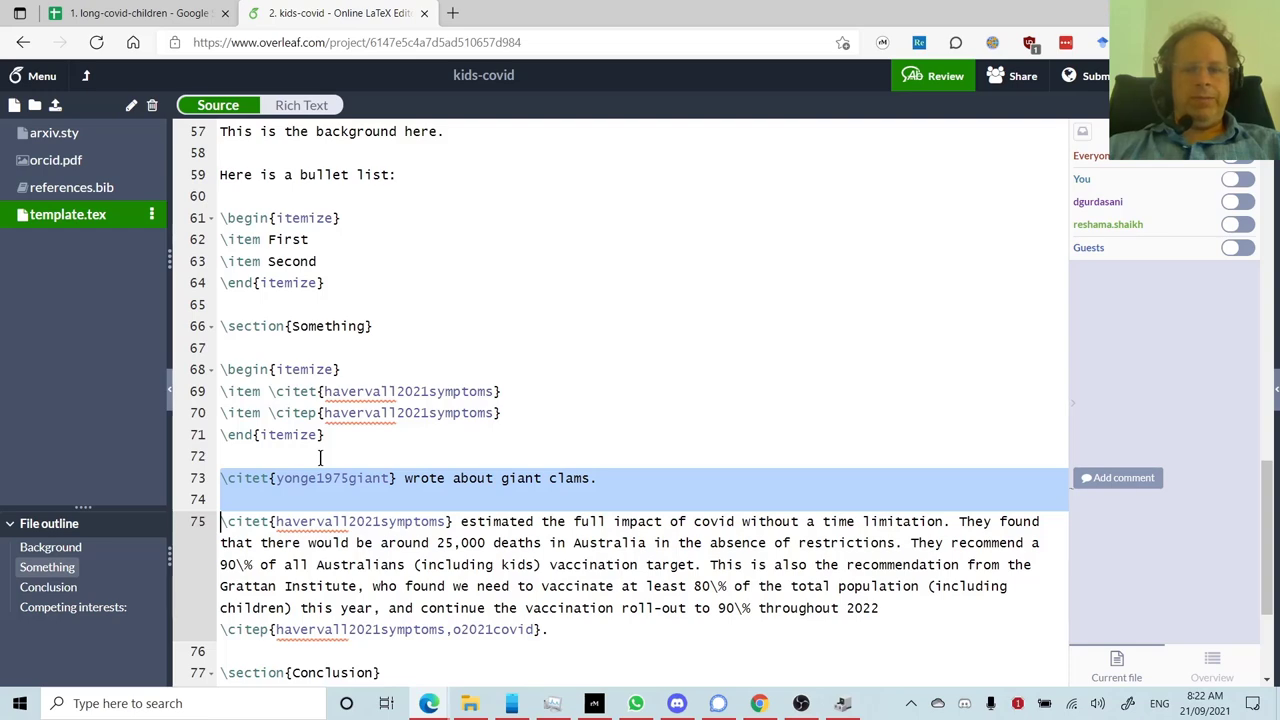
{"action": "key", "text": "BackSpace"}
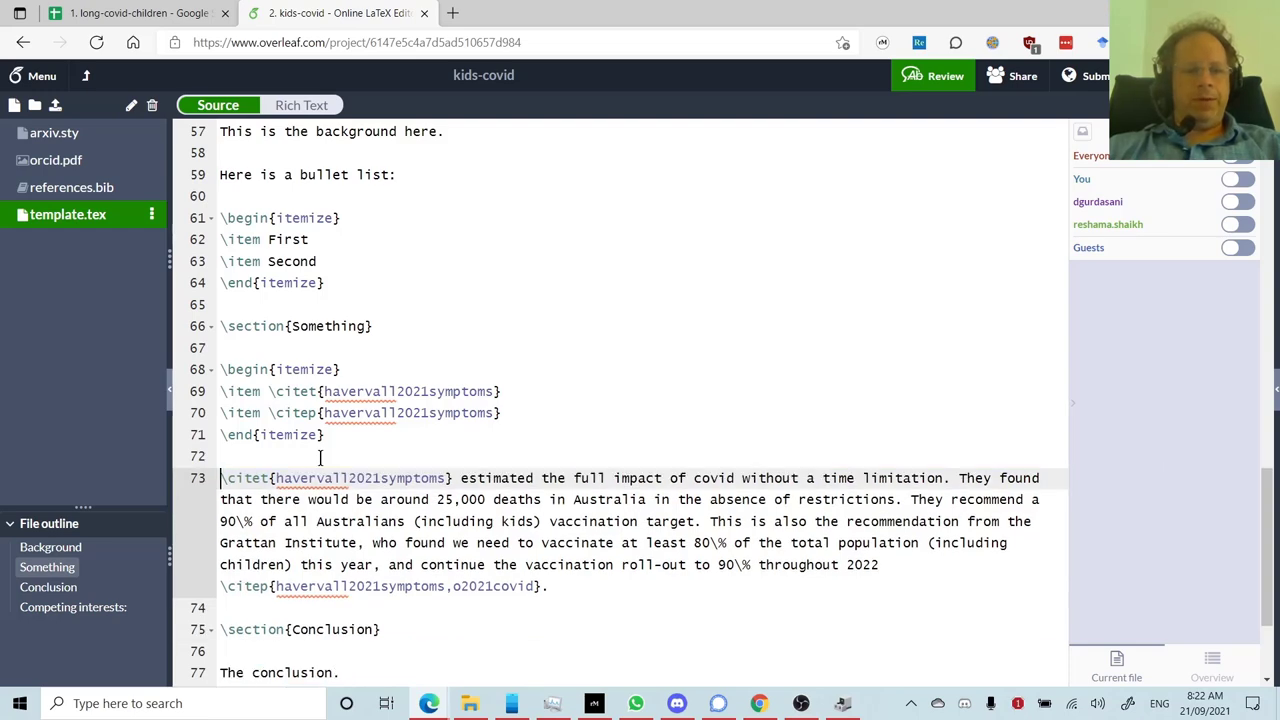